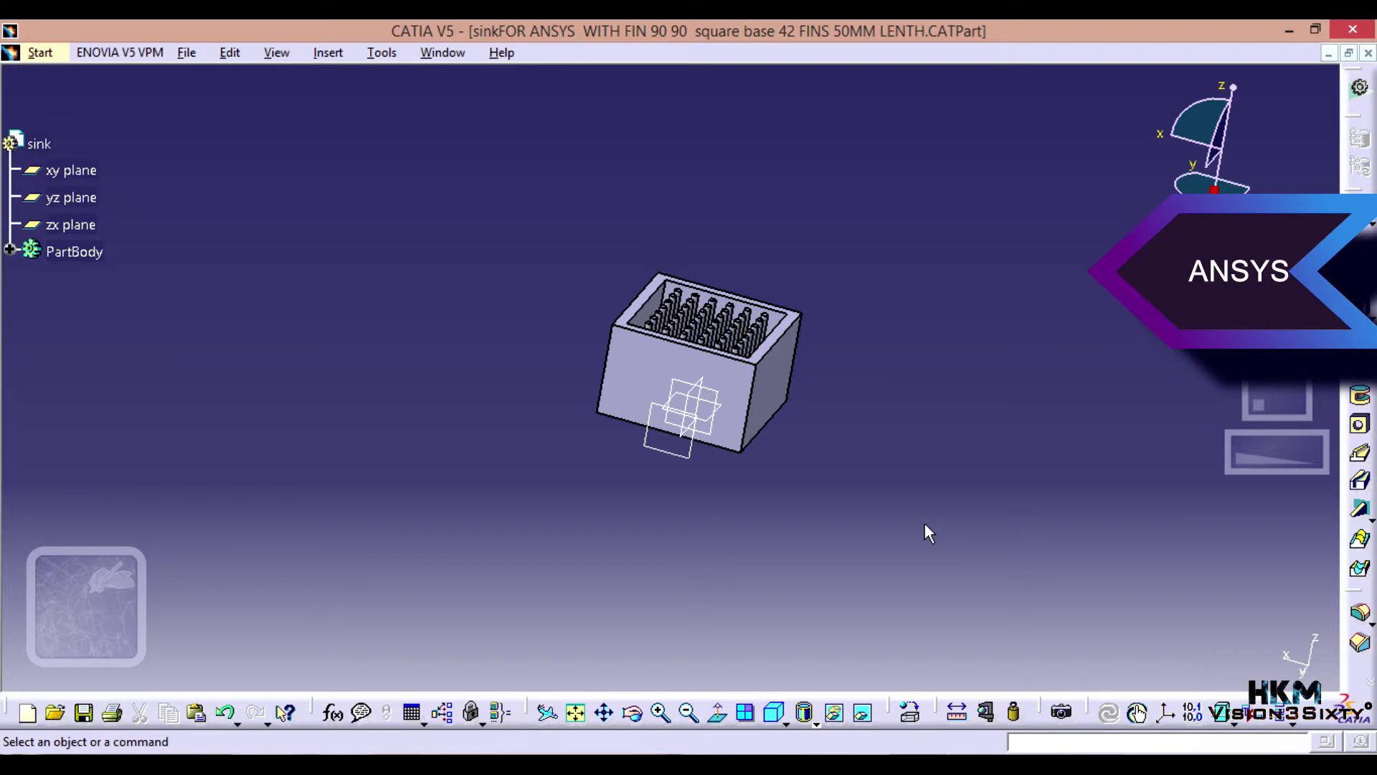
Step: Examine the finned heat sink model from several sides, including its underside and the pin fins inside the box
ctrl+middle_drag(925, 507, 953, 455)
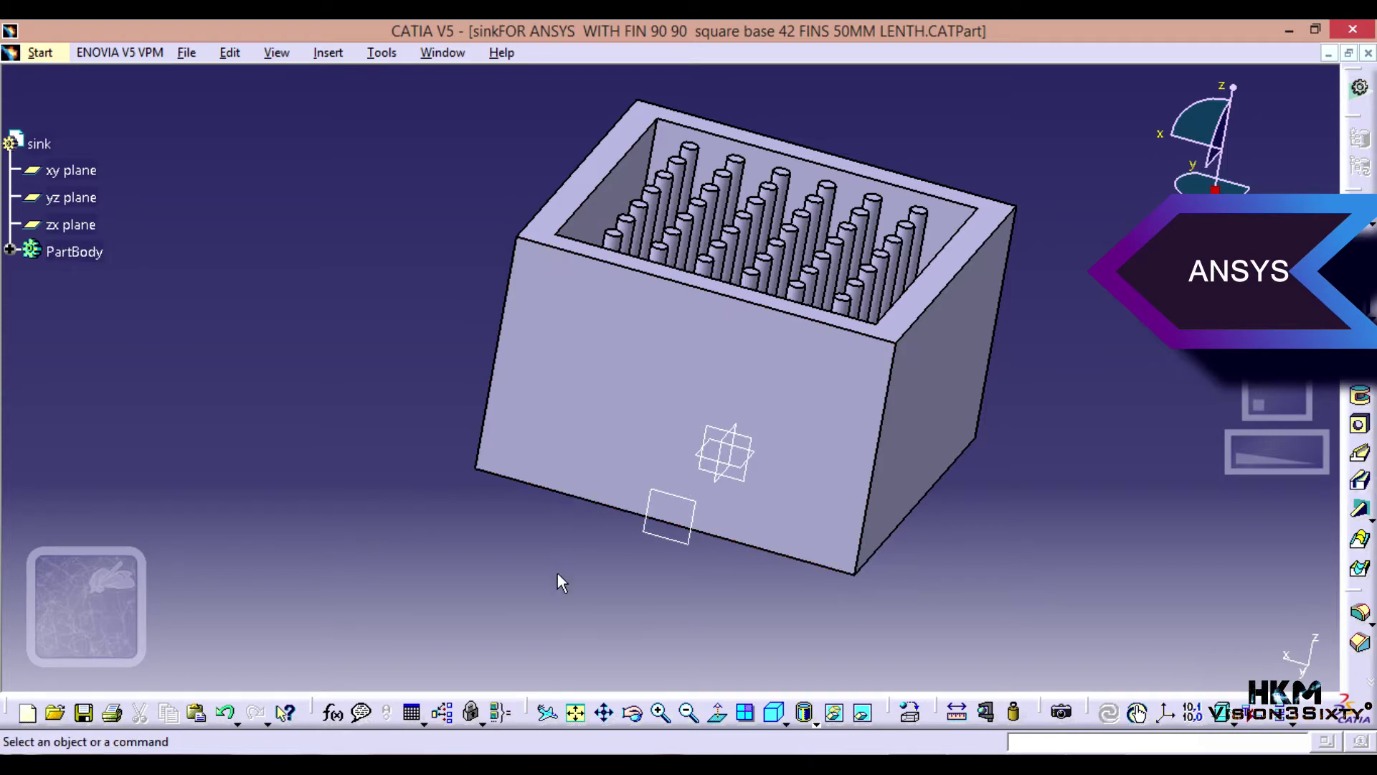
middle_drag(565, 567, 698, 467)
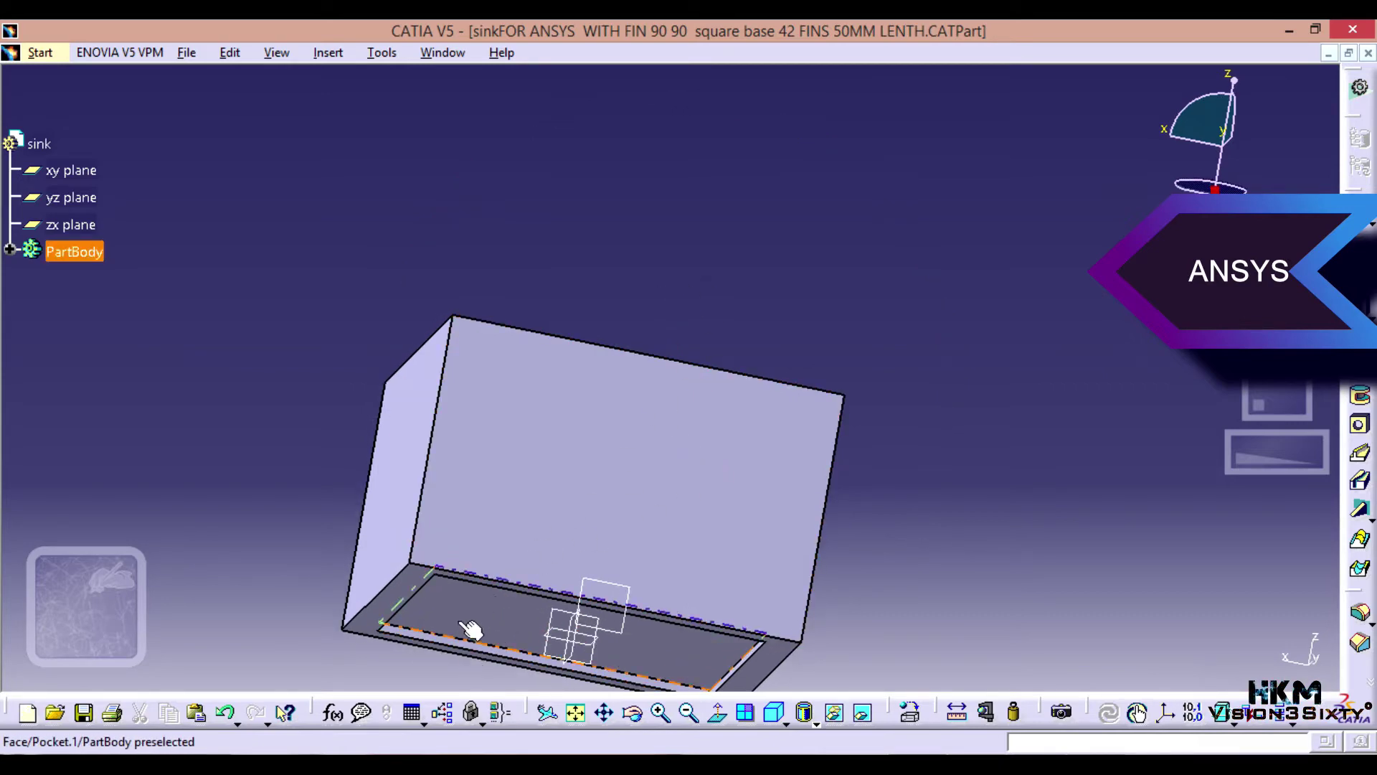
middle_drag(701, 301, 610, 430)
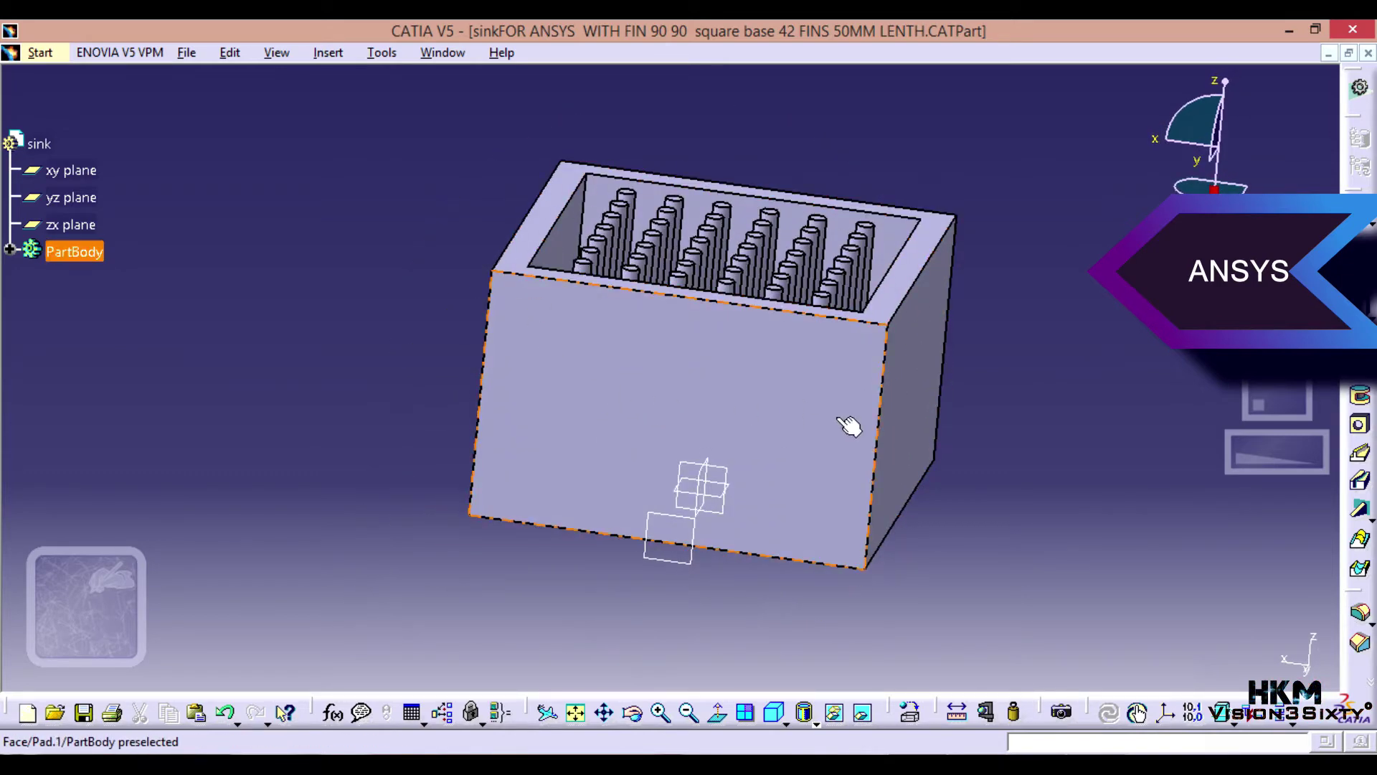
middle_drag(1036, 391, 897, 450)
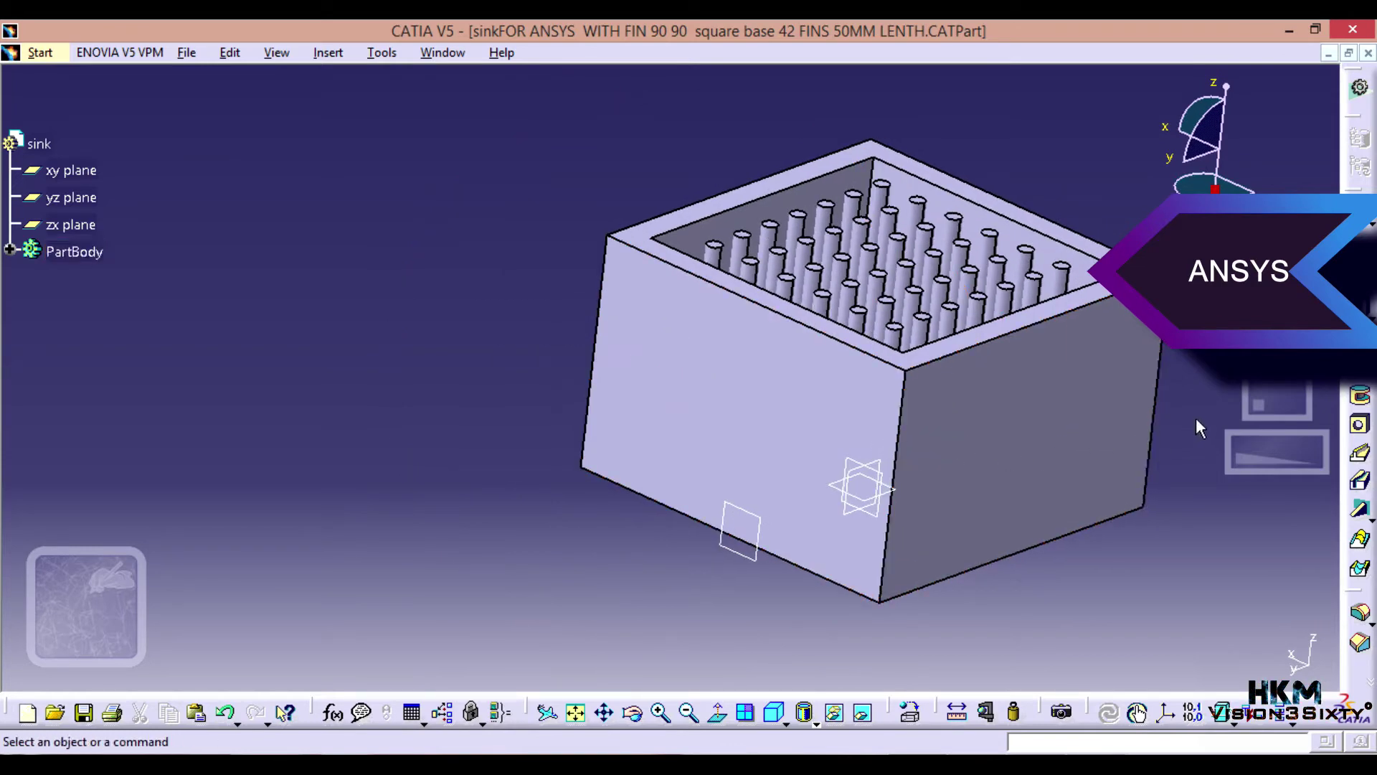
middle_drag(1197, 417, 924, 363)
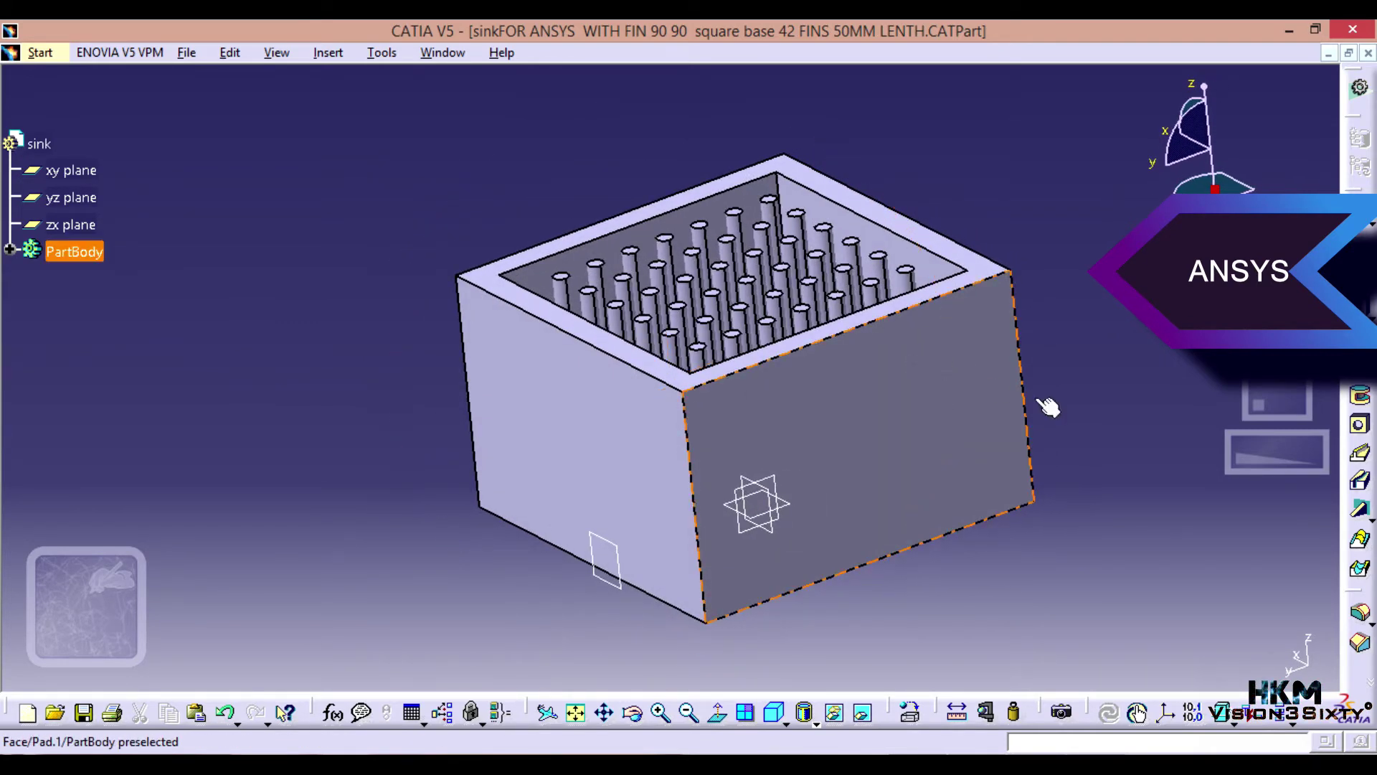
scroll(1116, 405, up, 2)
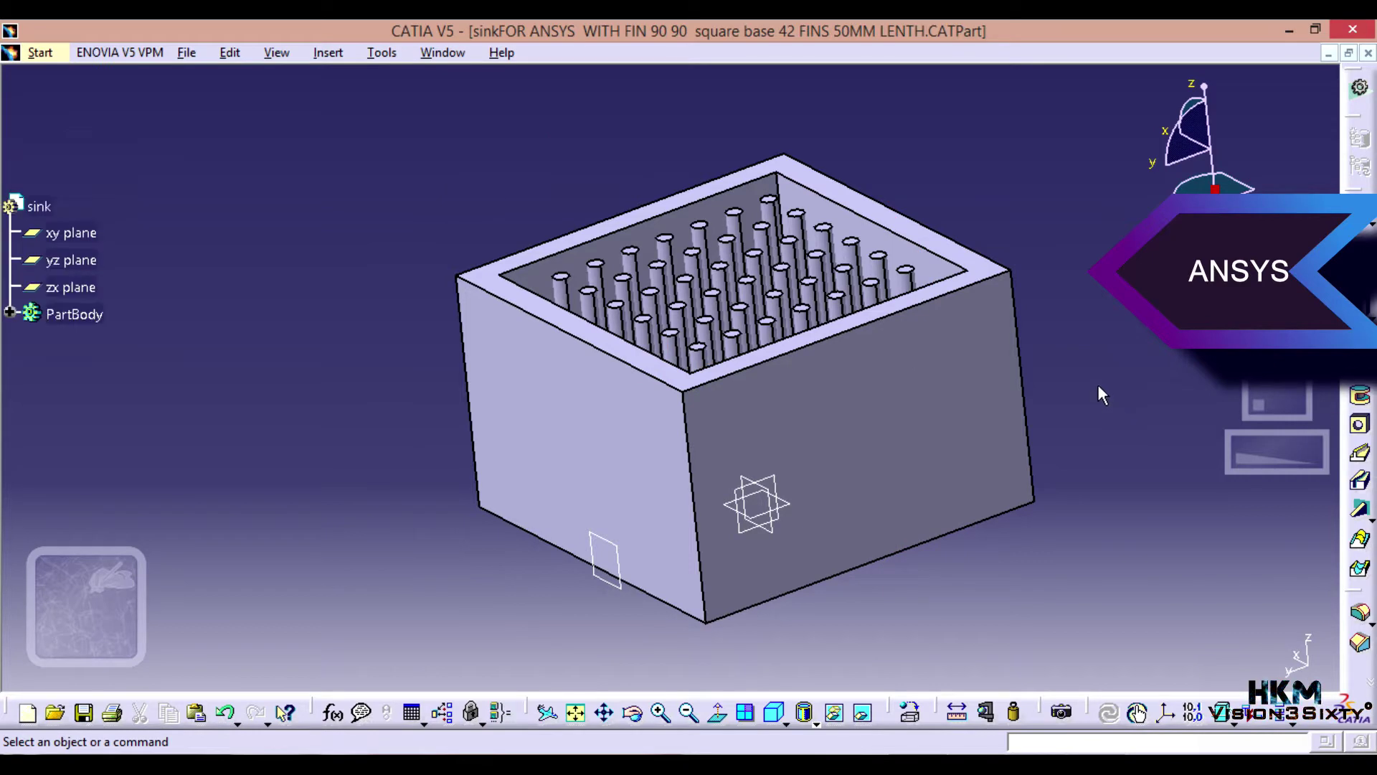
scroll(1099, 385, down, 2)
middle_drag(1095, 380, 1111, 351)
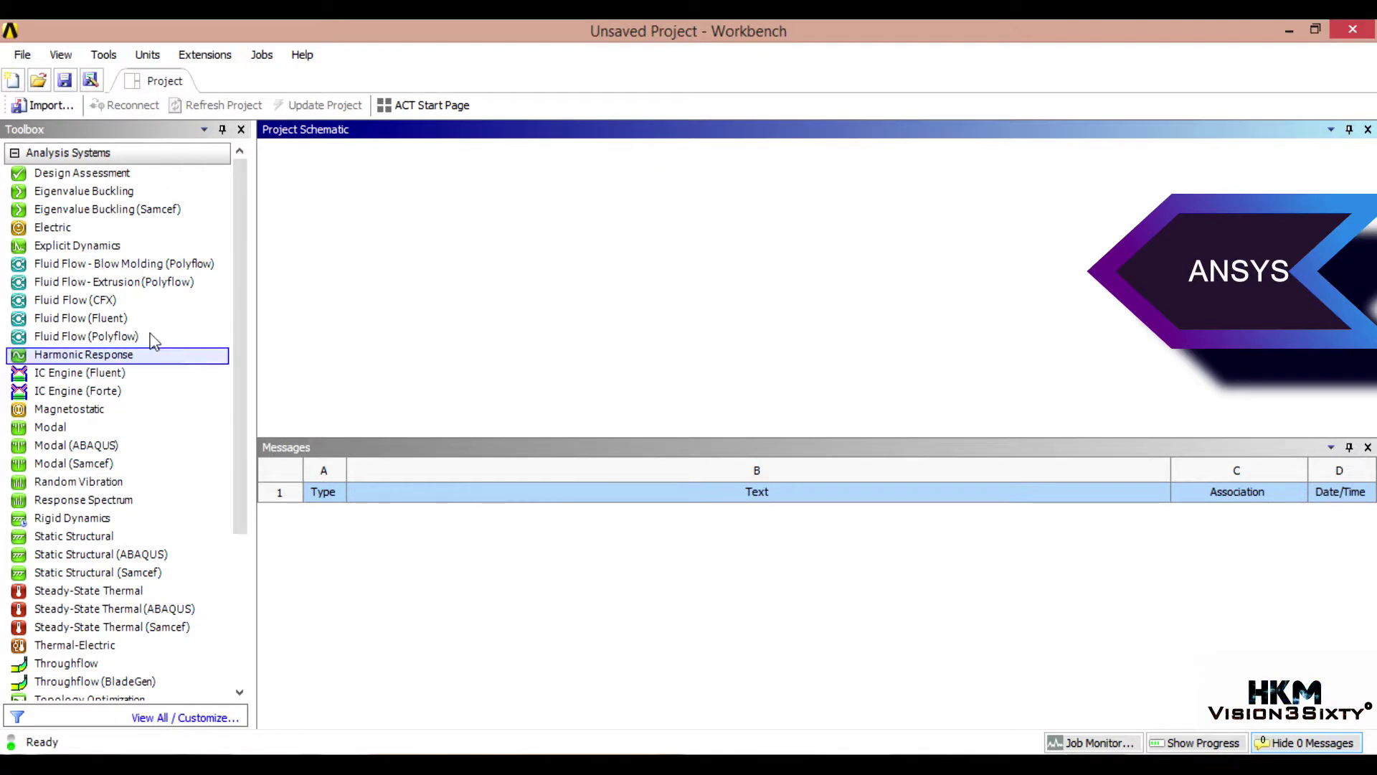
Step: Switch to ANSYS Workbench, add a Fluid Flow (Fluent) system to the project schematic and start its geometry in DesignModeler
drag(79, 321, 361, 232)
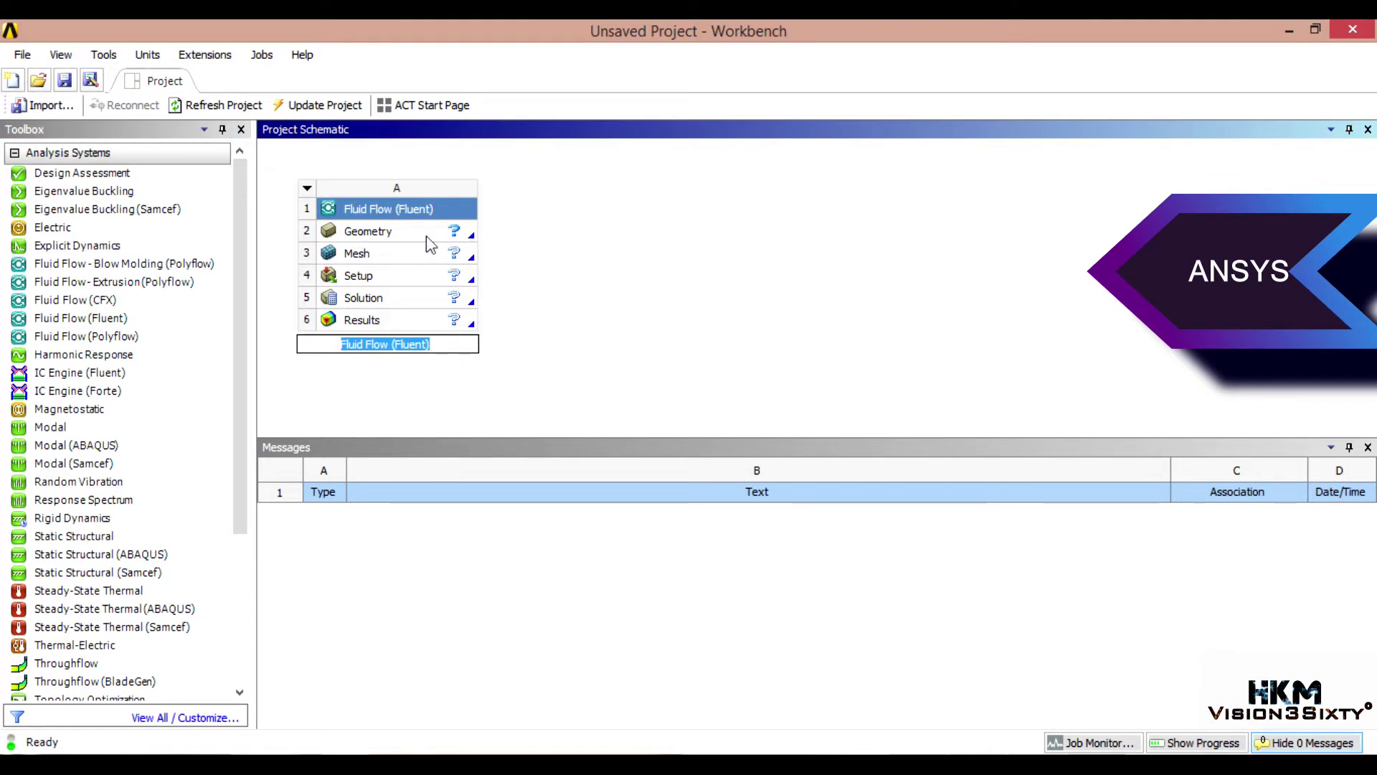
click(428, 237)
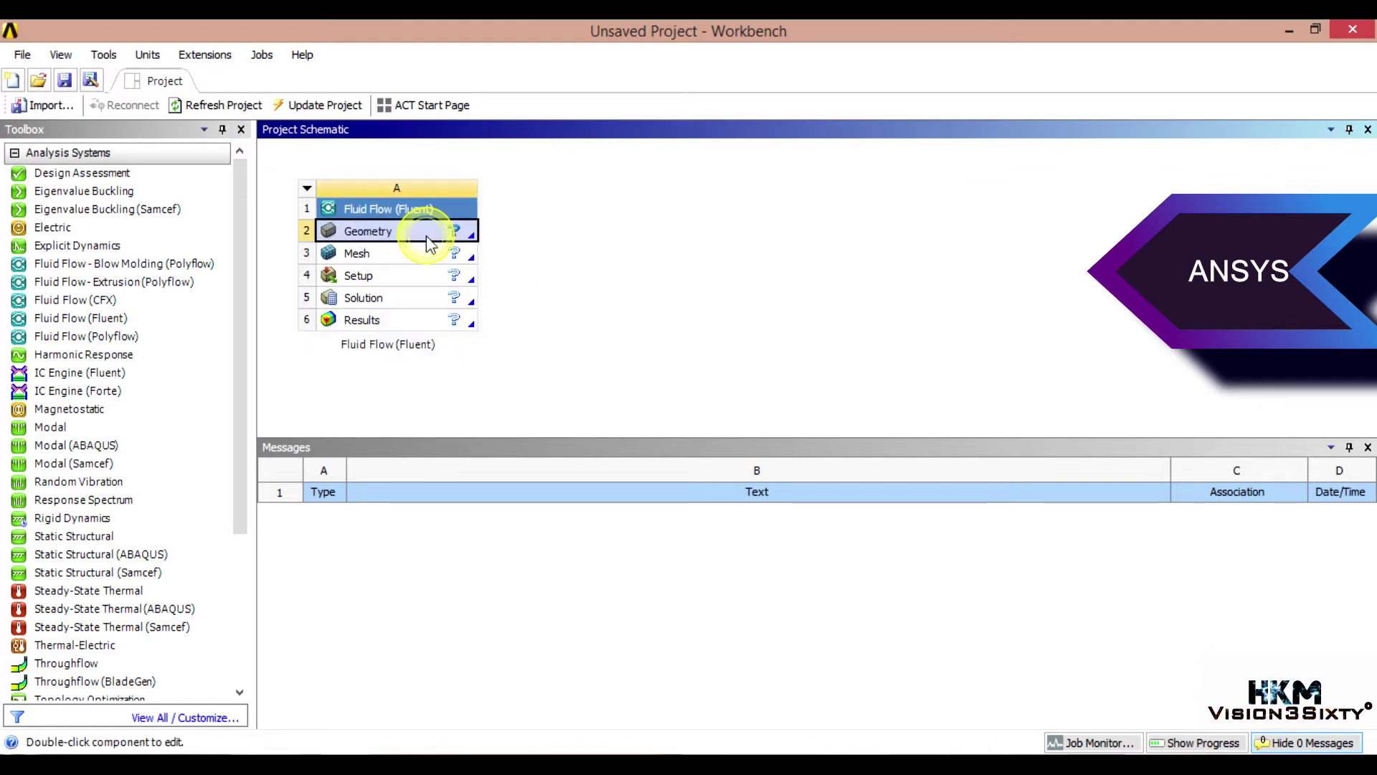
right_click(463, 241)
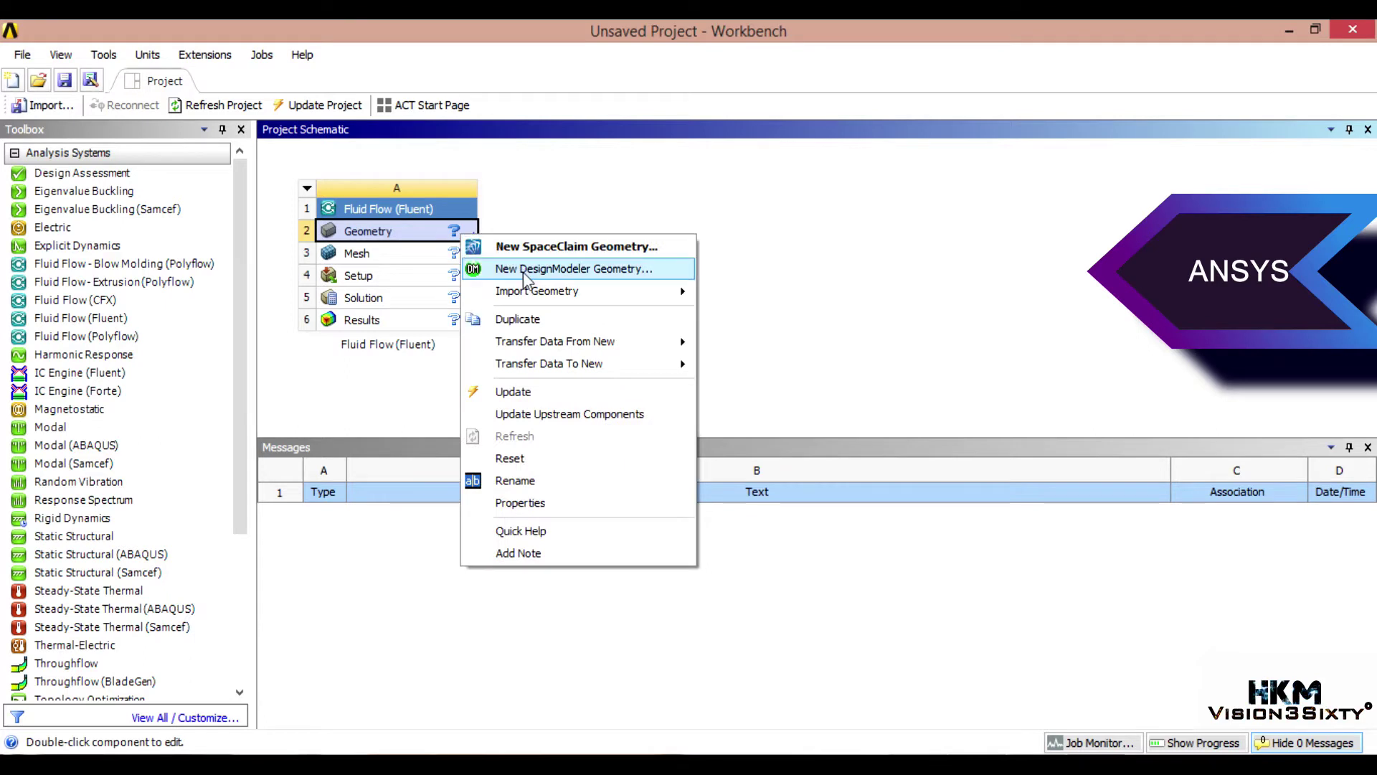
click(571, 269)
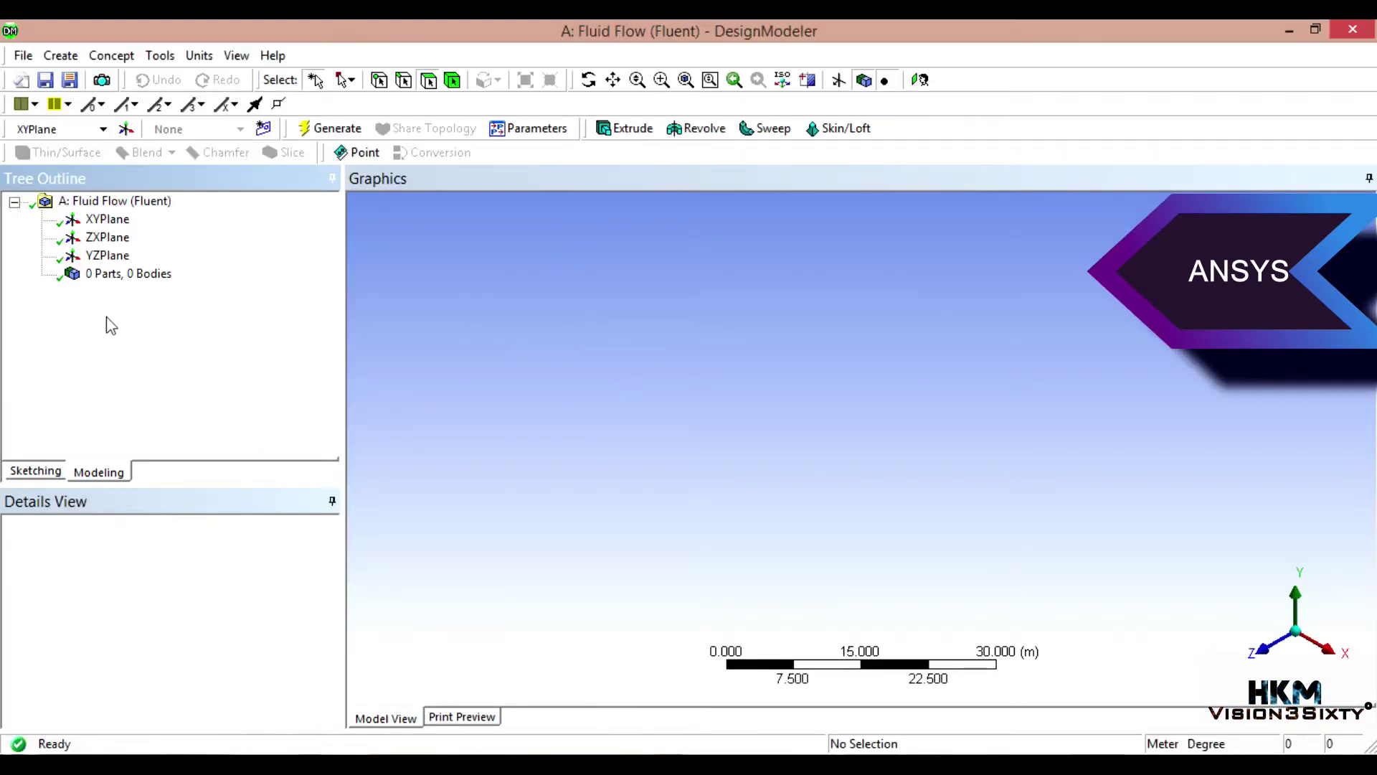
Step: Import CUT SECTION sinkFOR ANSYS WITH FIN 90 90 square base 42 FINS 50MM LENTH.igs from the model folder and generate the geometry
click(23, 55)
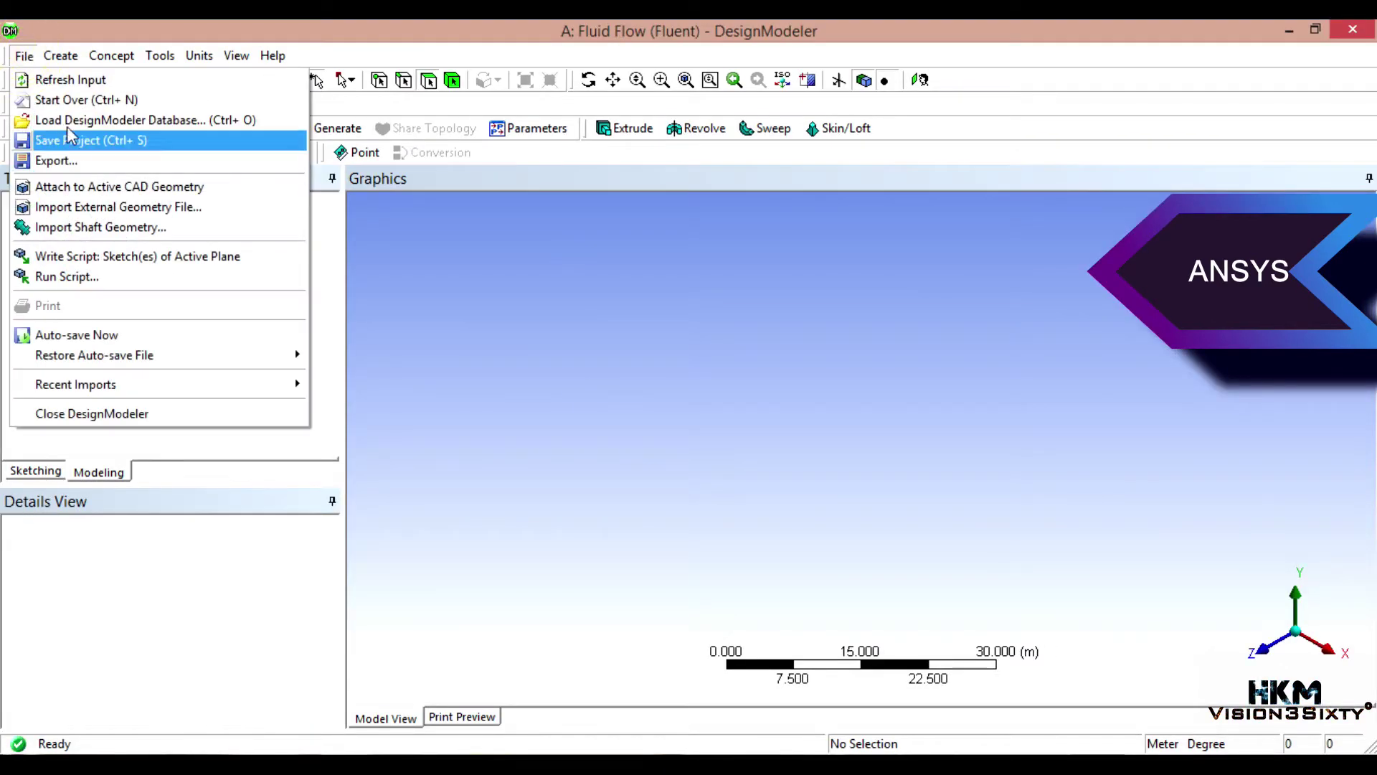
click(90, 208)
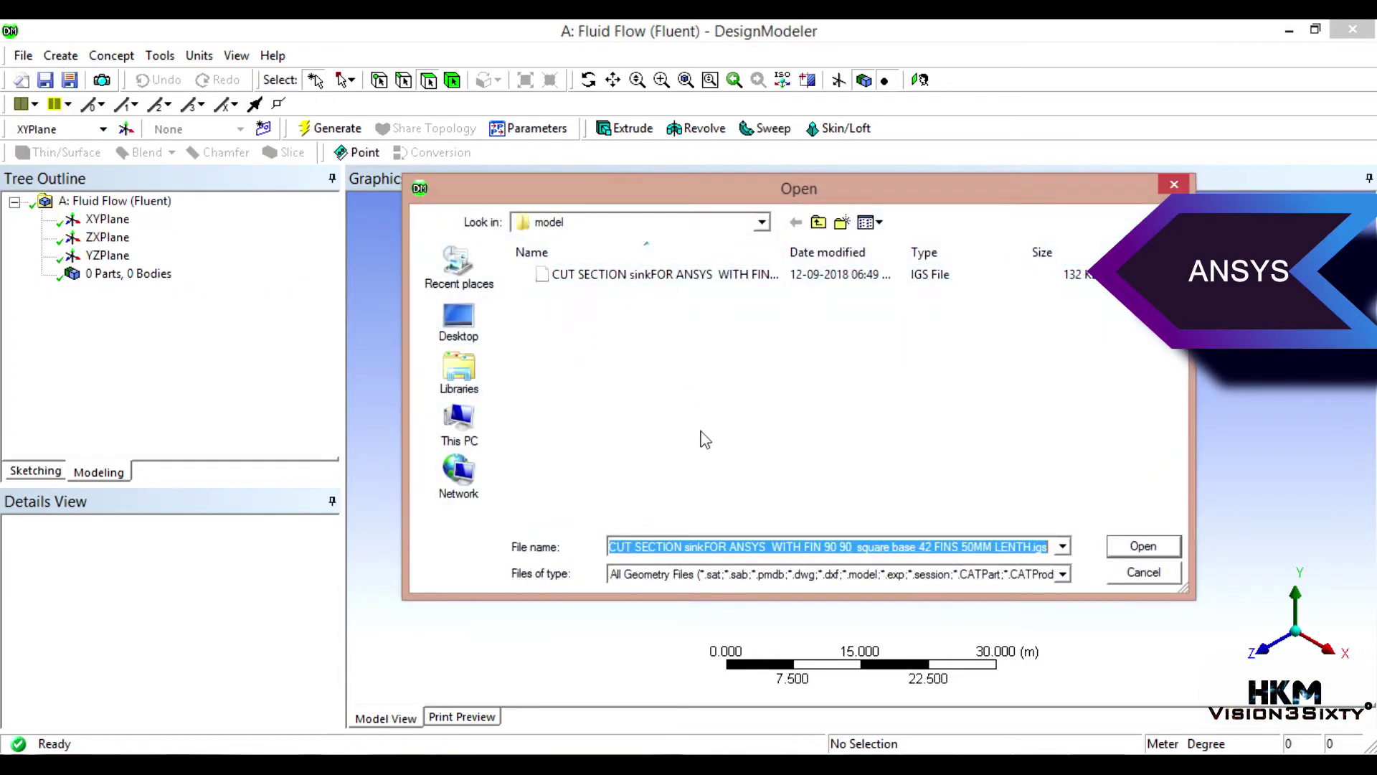
click(699, 434)
click(818, 223)
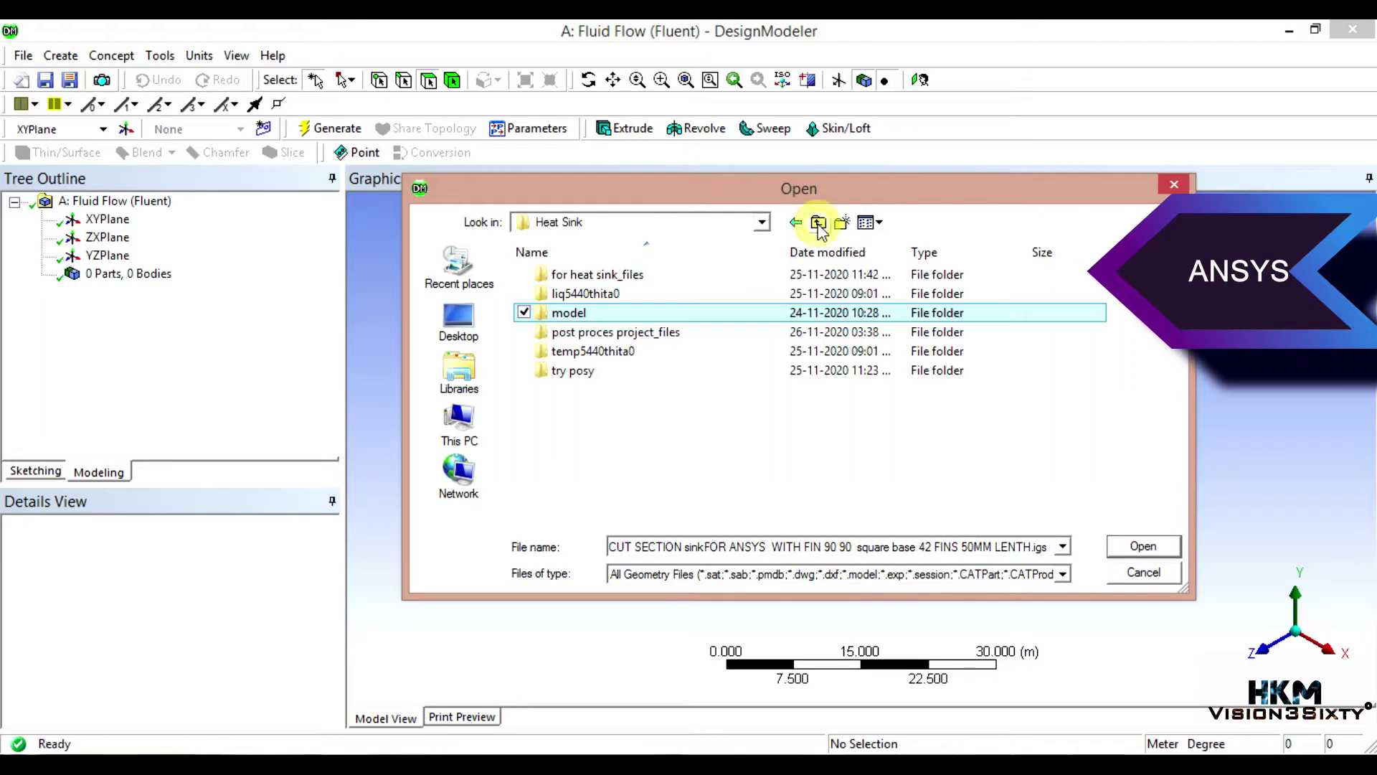
double_click(660, 313)
click(574, 274)
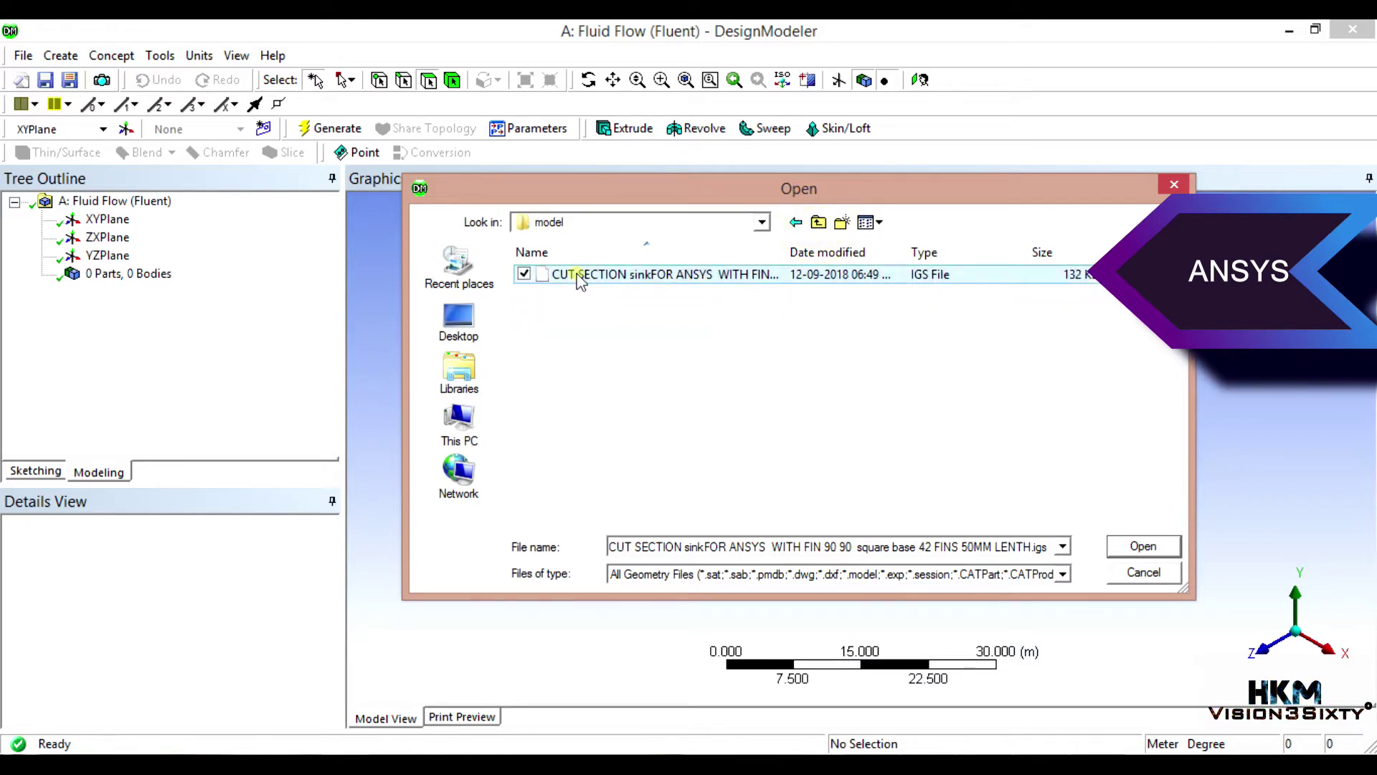
click(1144, 547)
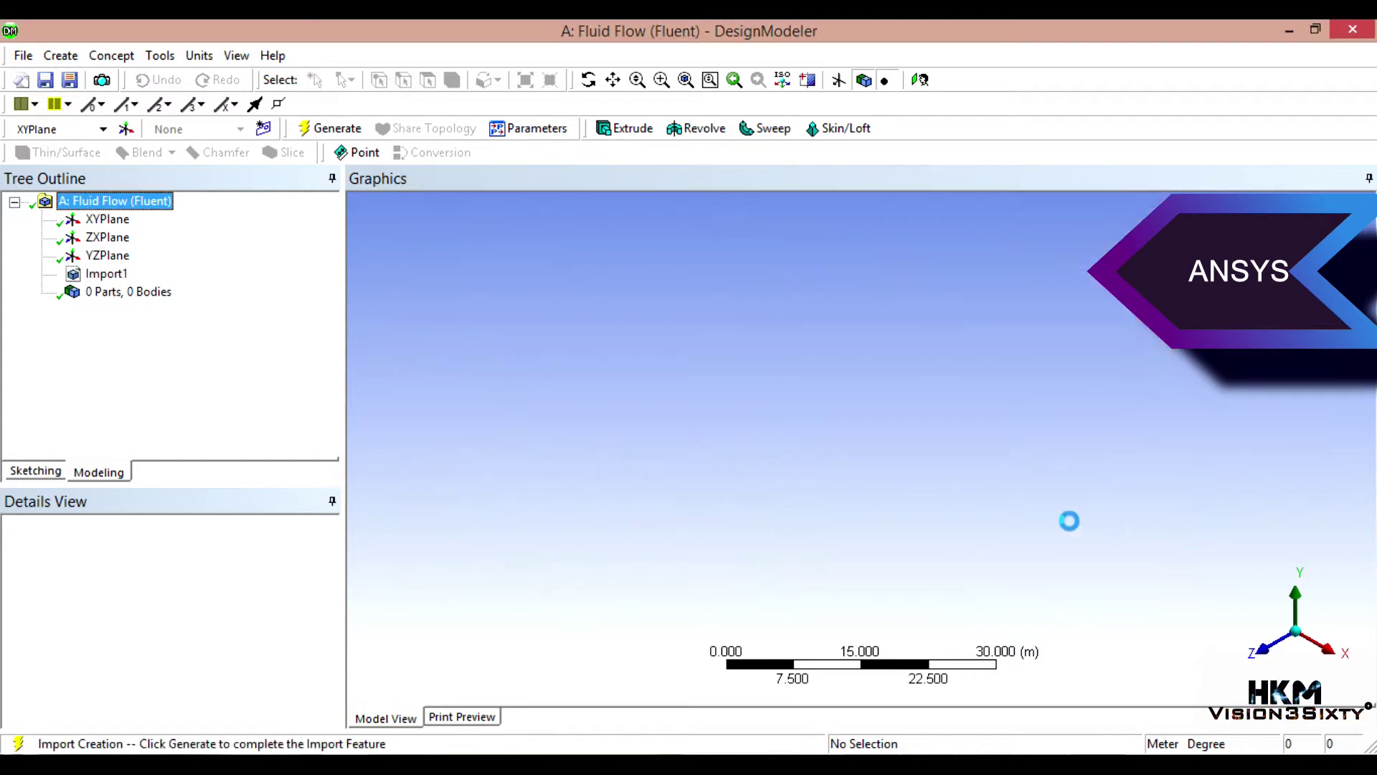
click(327, 129)
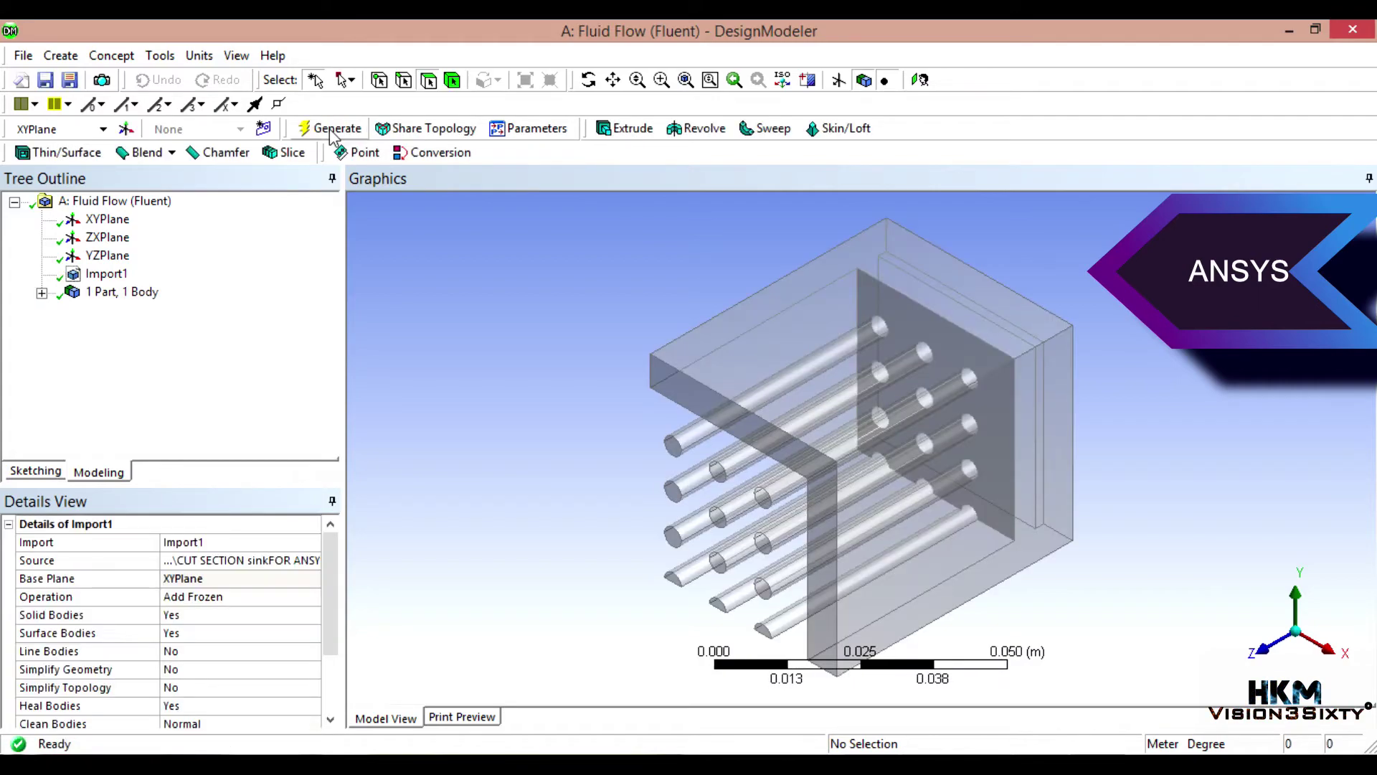
Step: Start a new plane of type From Plane based on the XYPlane, with Offset Z as its first transform
middle_drag(603, 495, 1000, 363)
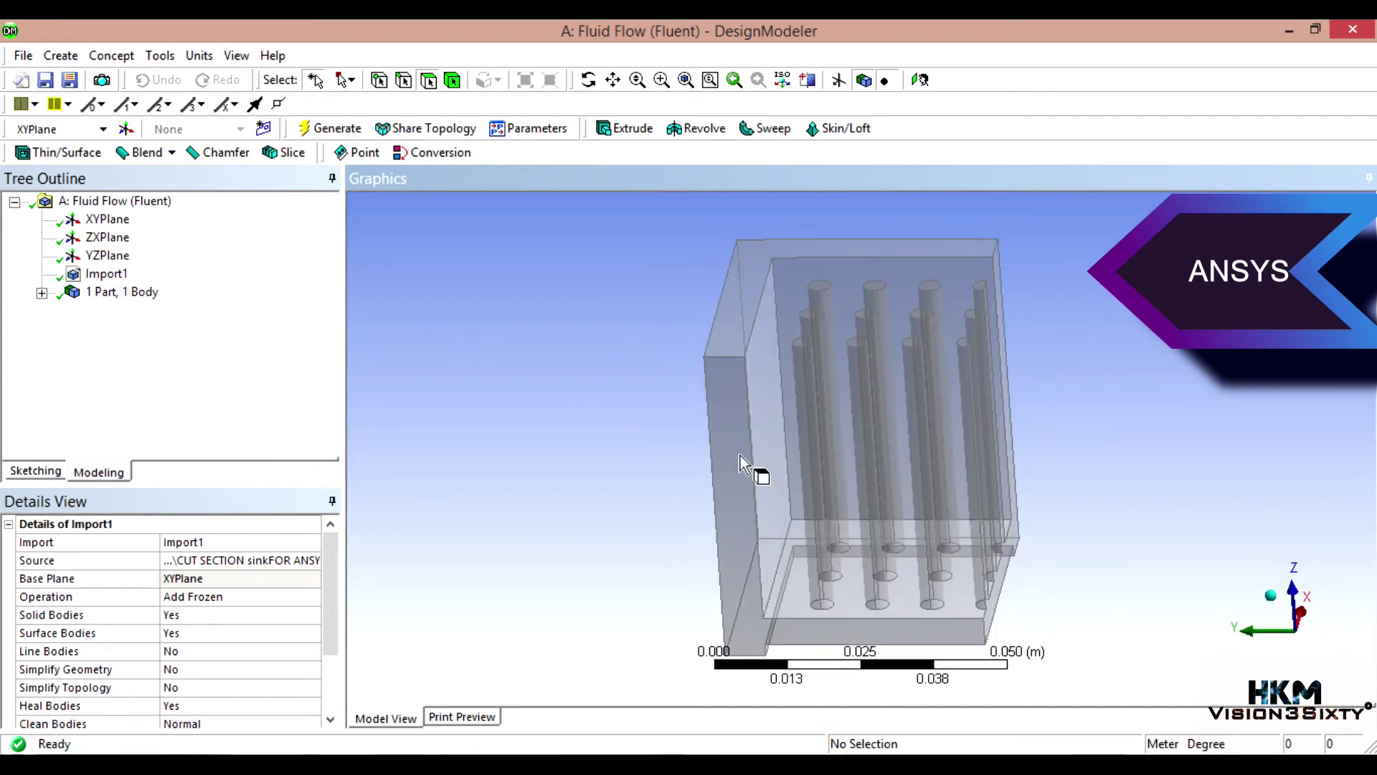
click(127, 131)
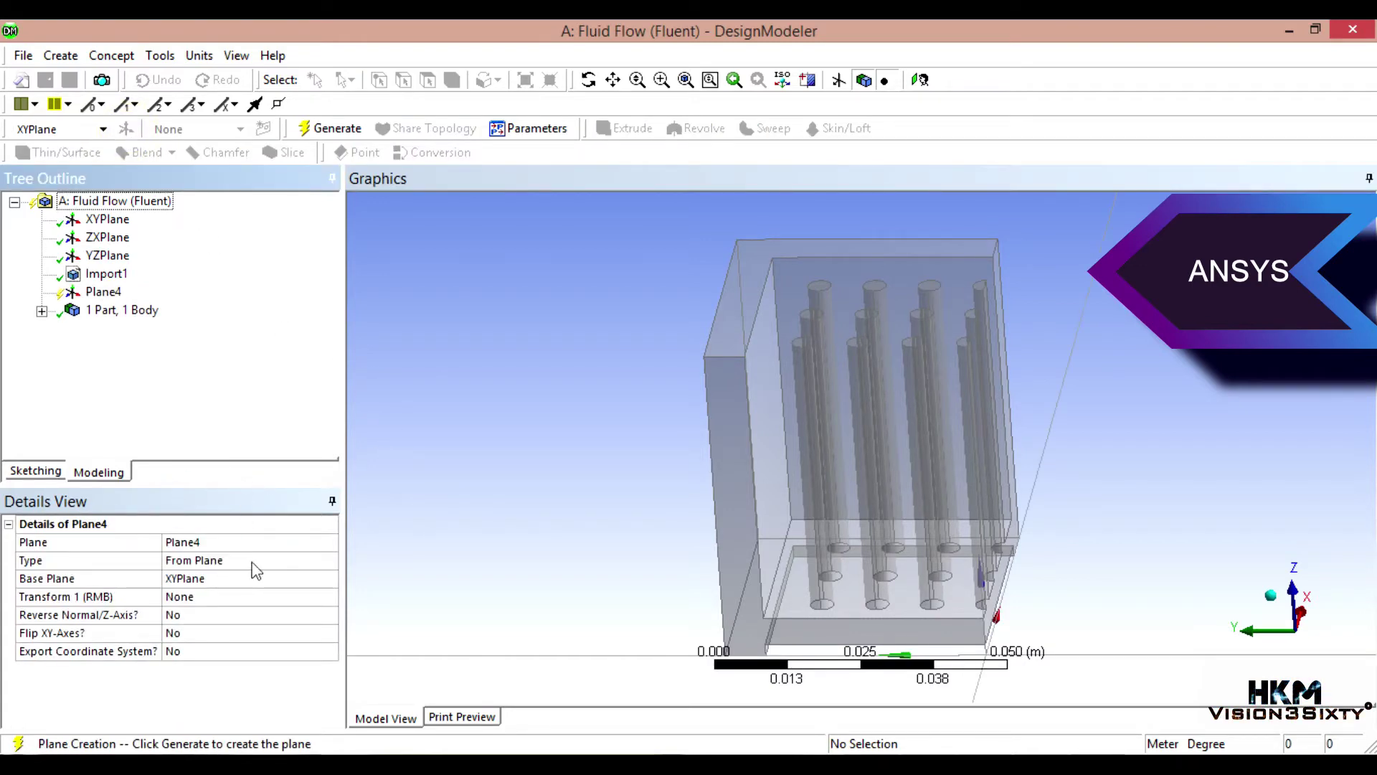
click(252, 561)
click(333, 561)
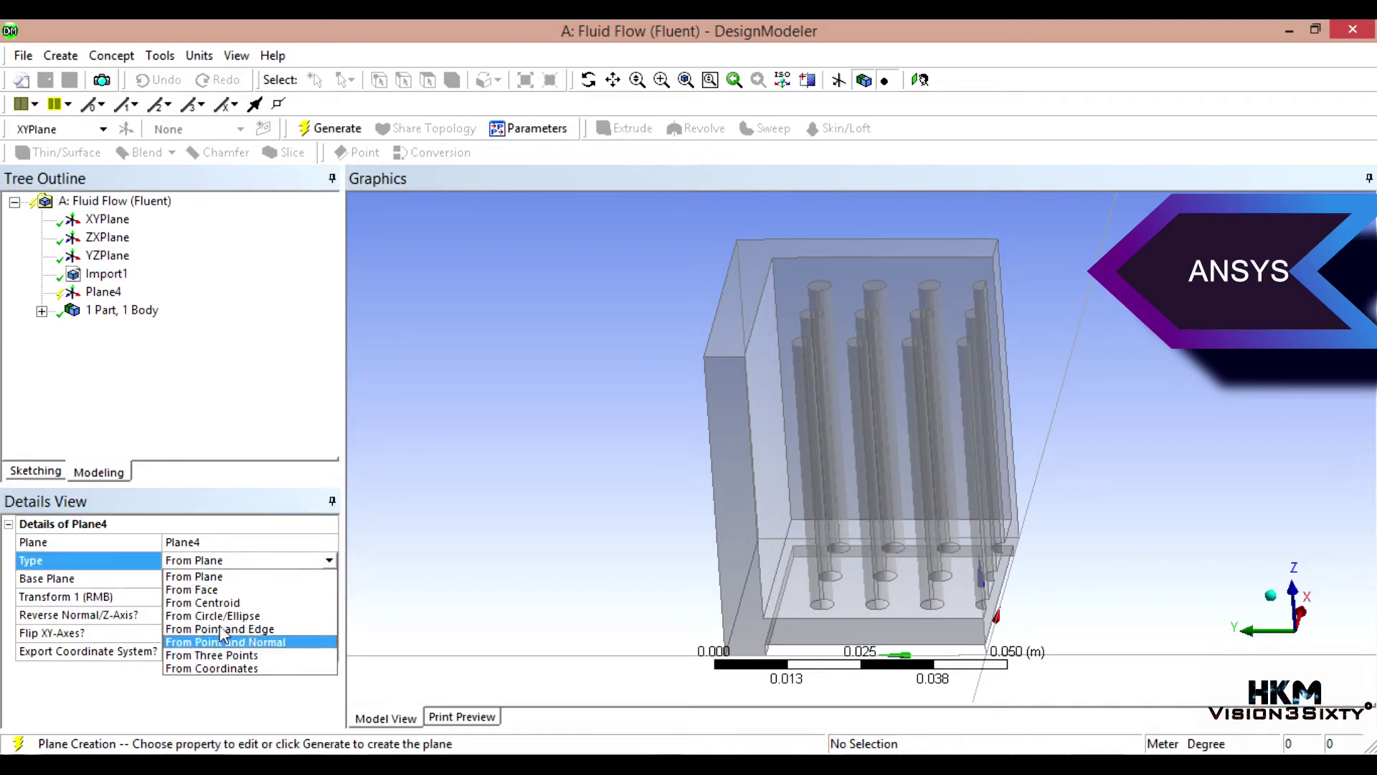
click(226, 577)
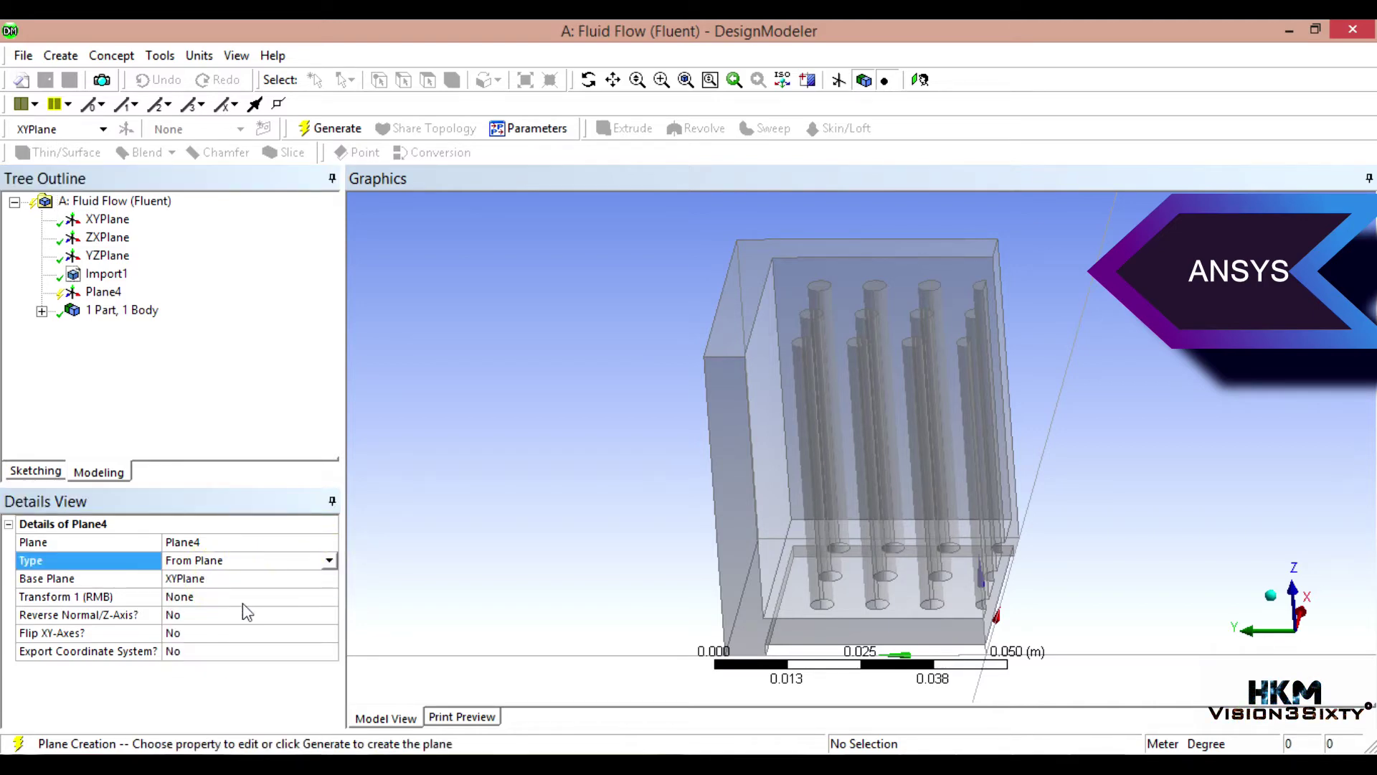
click(212, 597)
click(329, 596)
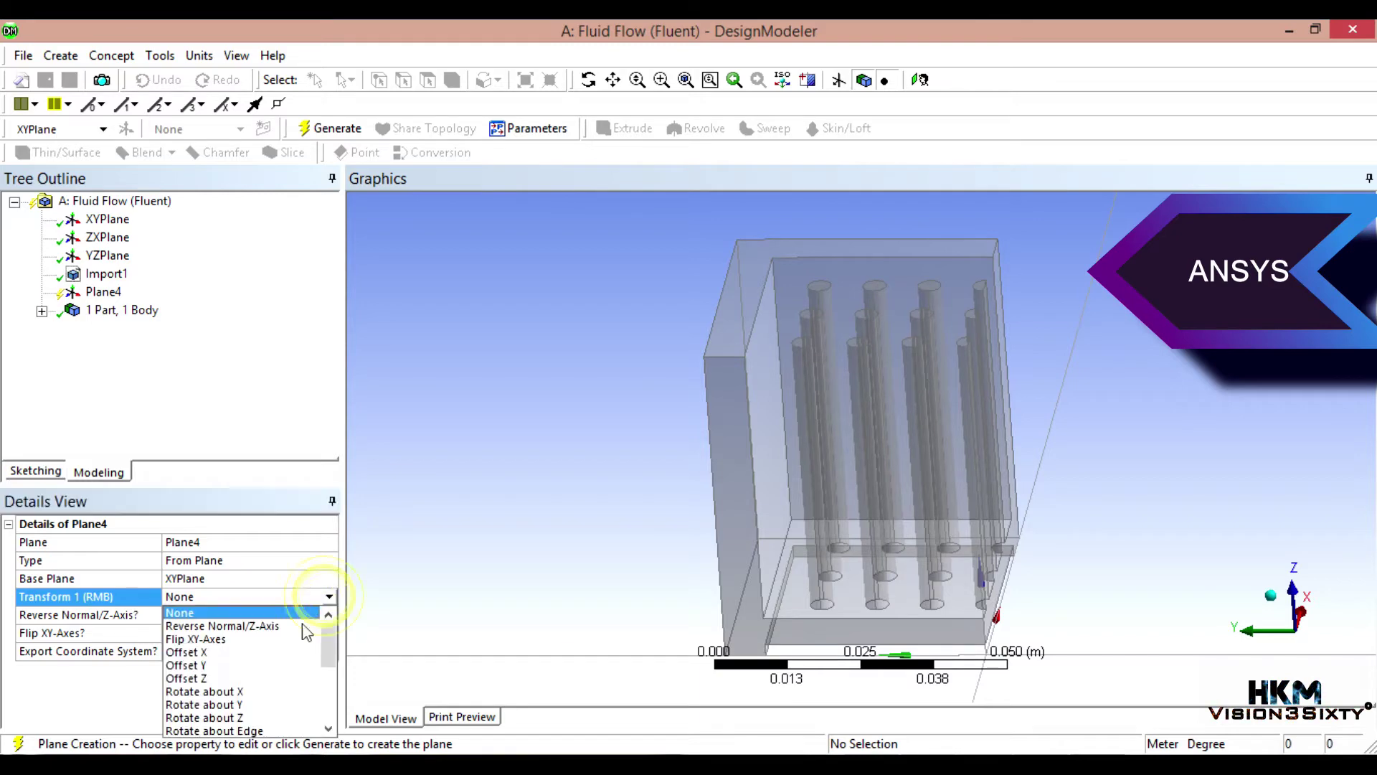
click(190, 678)
Step: Set the plane's Z offset to 0.007 m and generate it, and change the length unit to millimetres
click(180, 615)
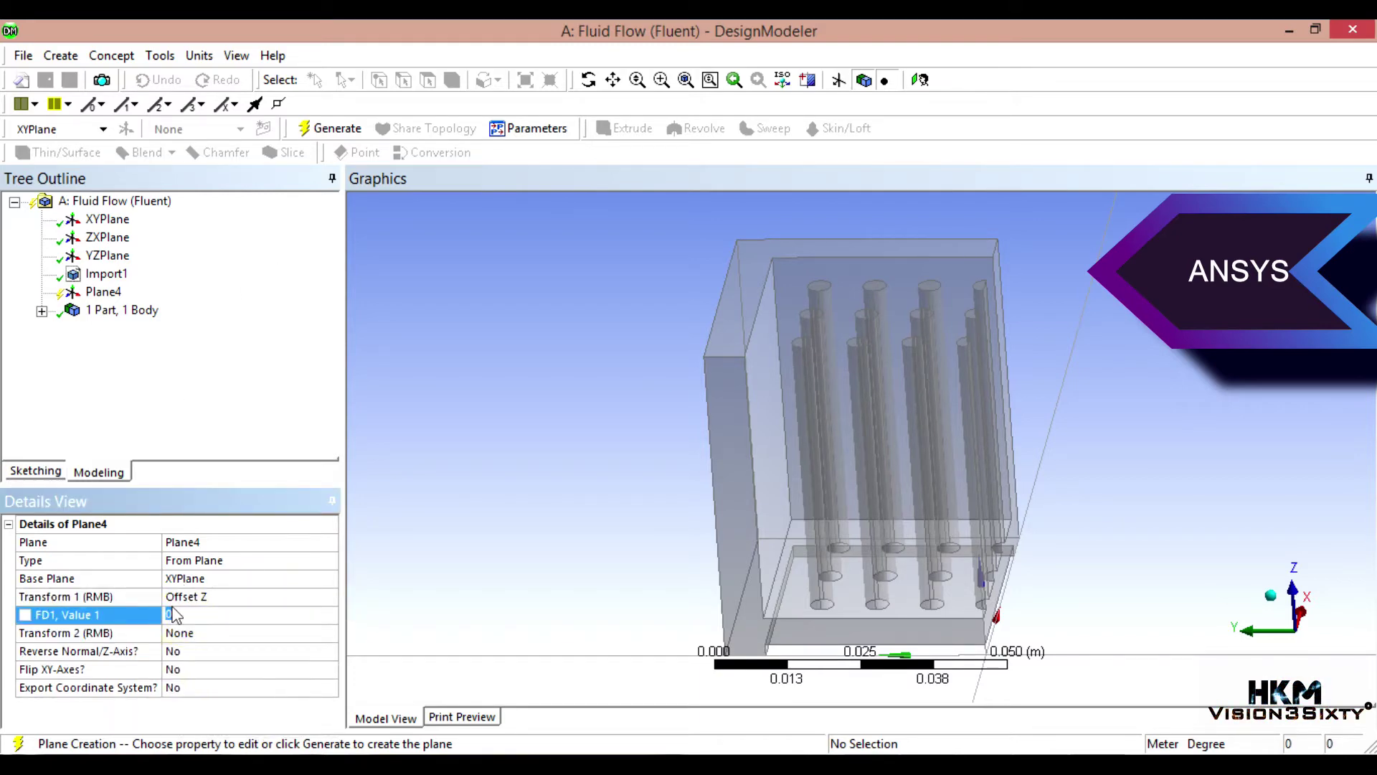
key(Return)
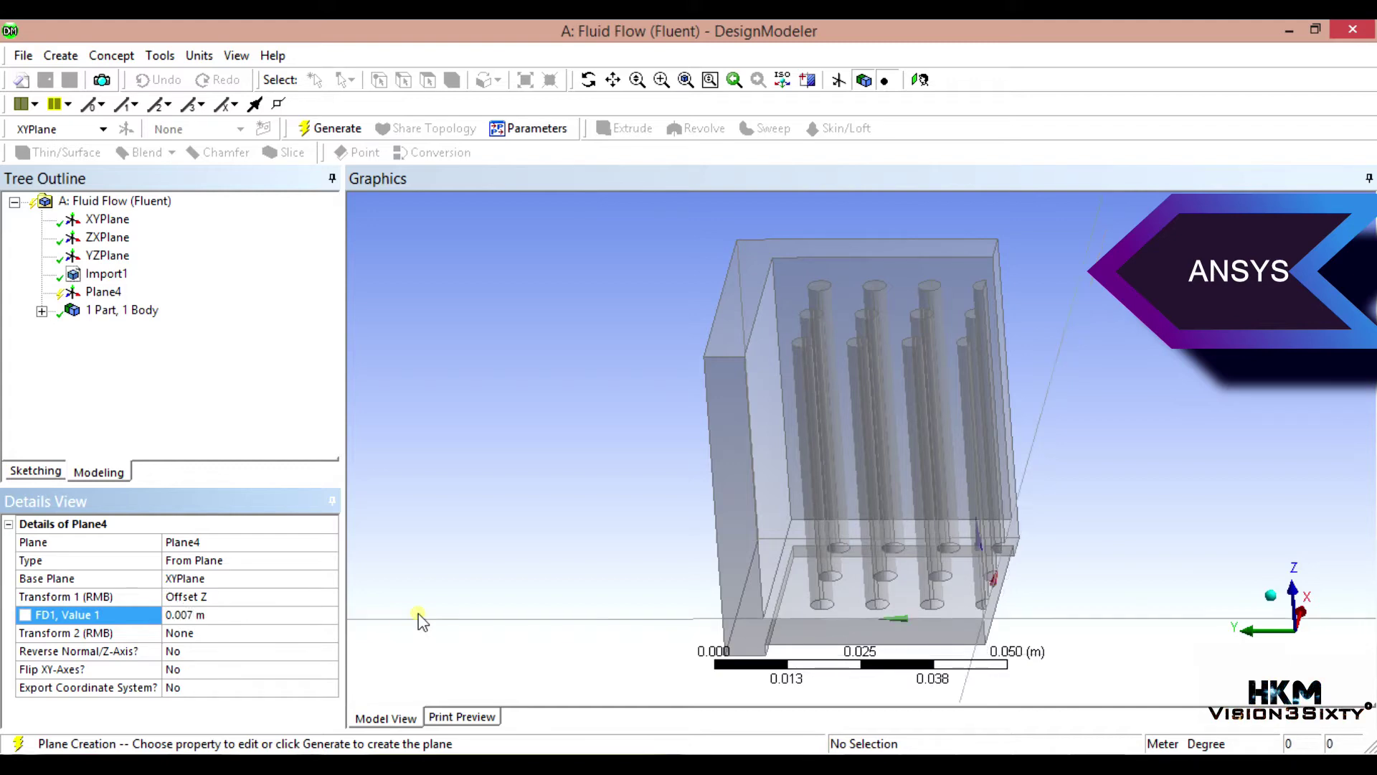
click(199, 56)
click(174, 412)
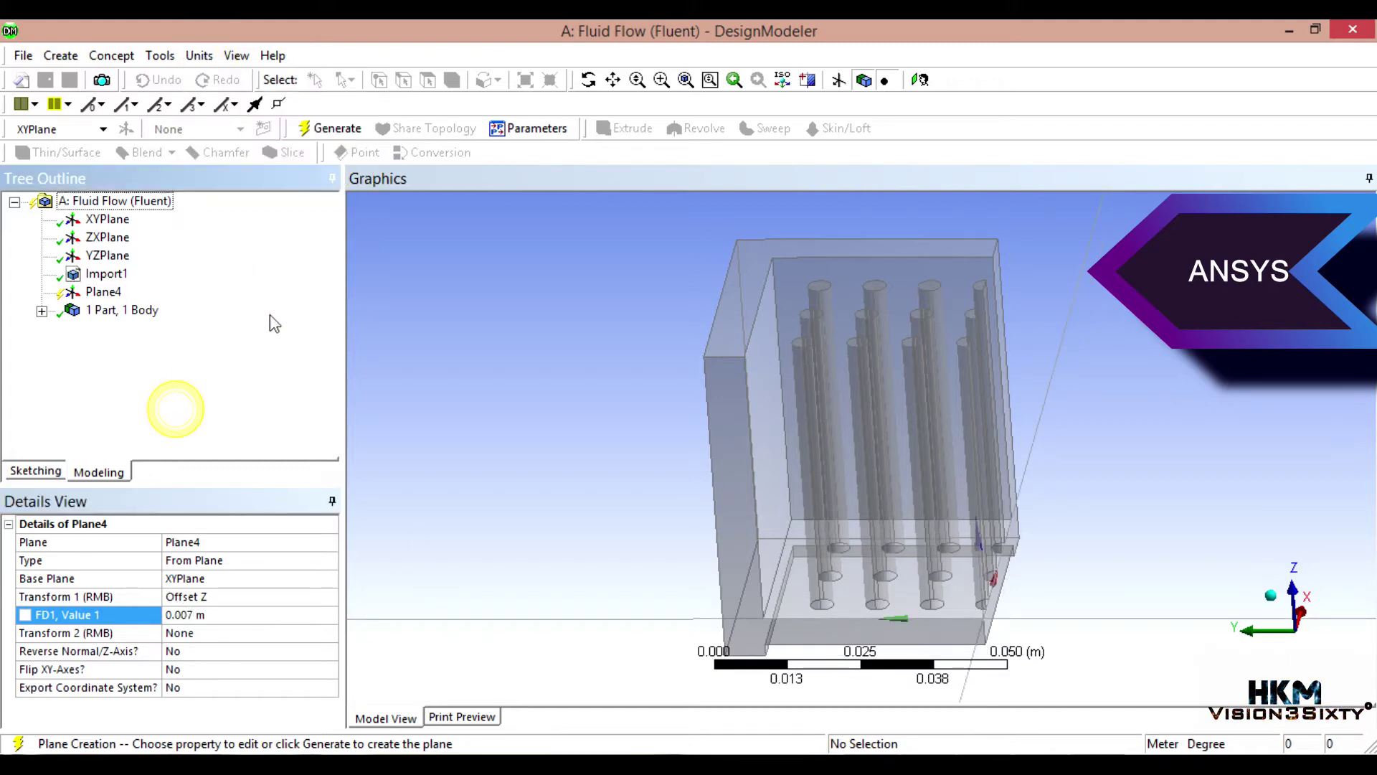
click(351, 134)
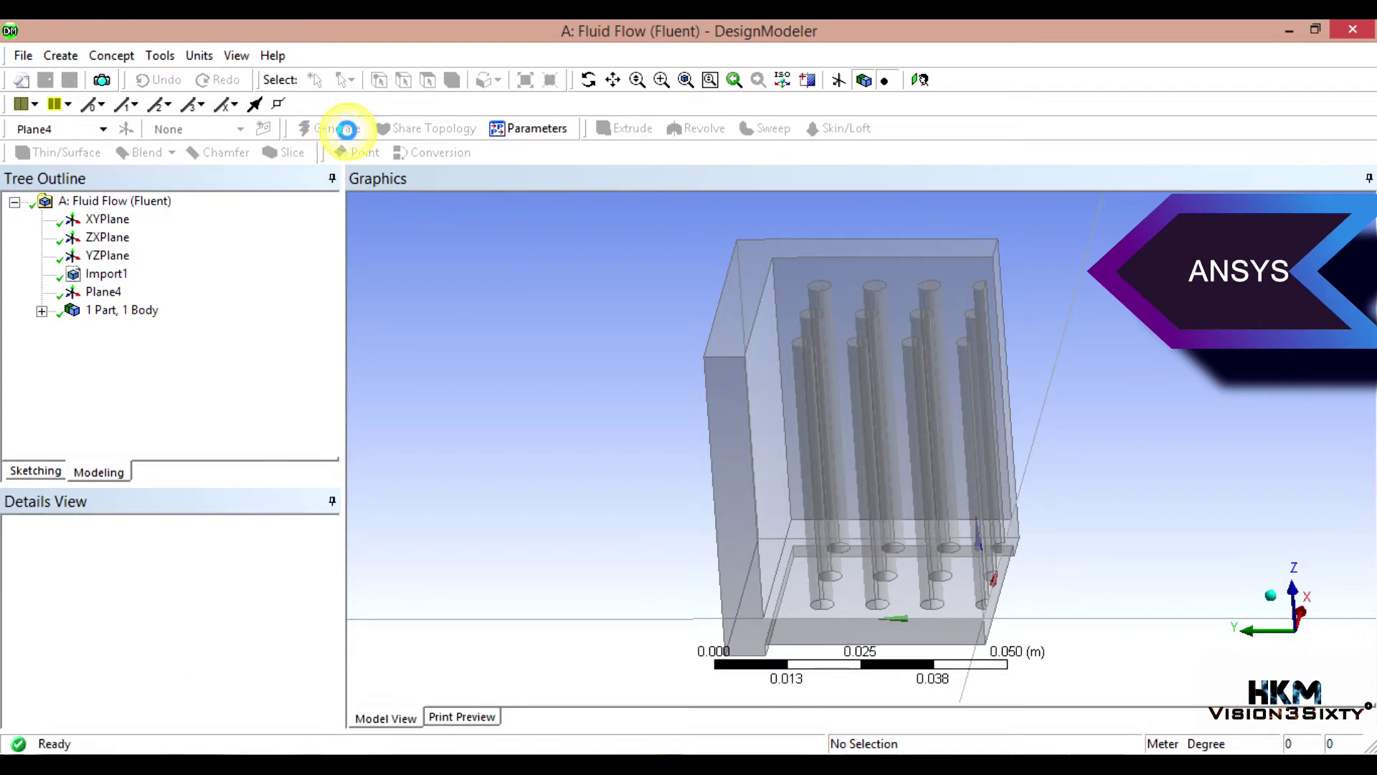
click(198, 55)
click(230, 117)
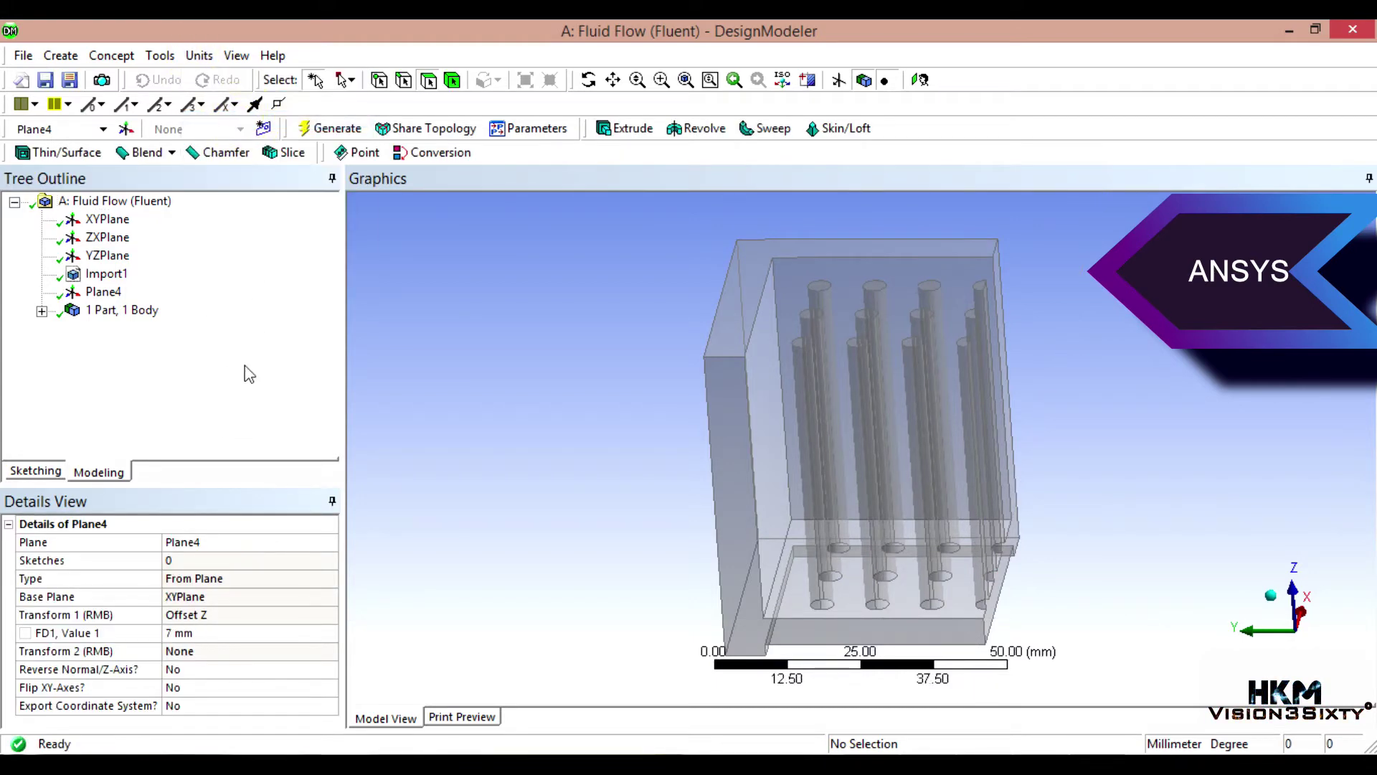
Step: Create a new sketch on the 7 mm offset plane and view it face-on
click(103, 292)
middle_drag(687, 468, 621, 481)
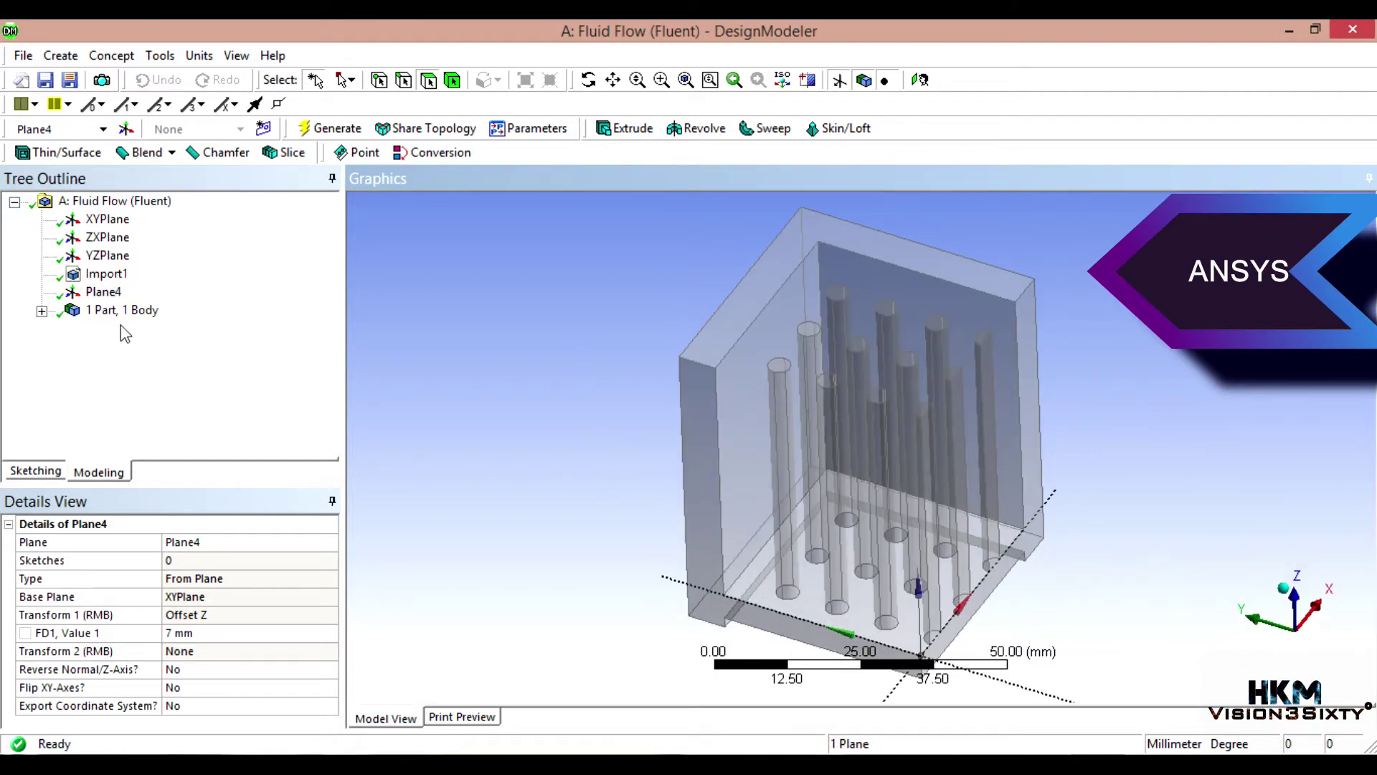
click(106, 297)
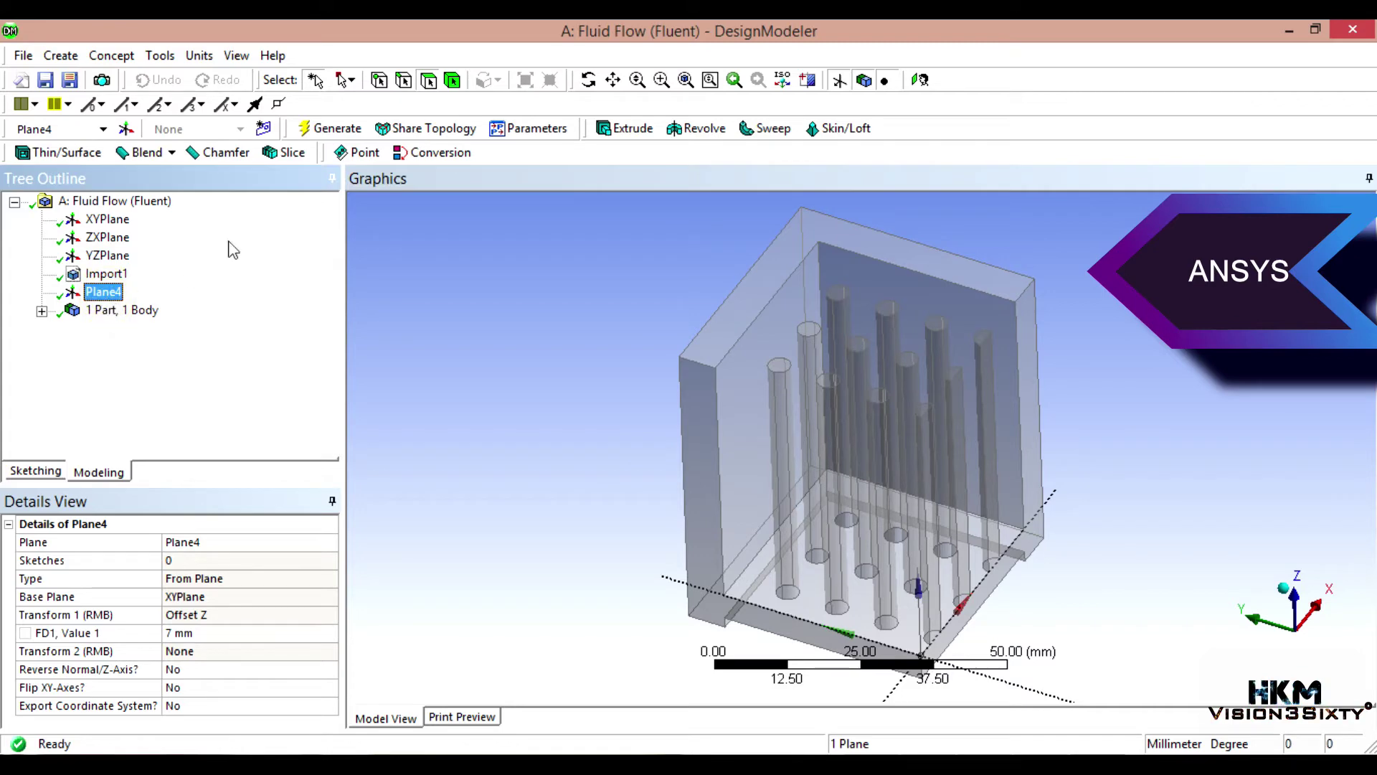
click(264, 128)
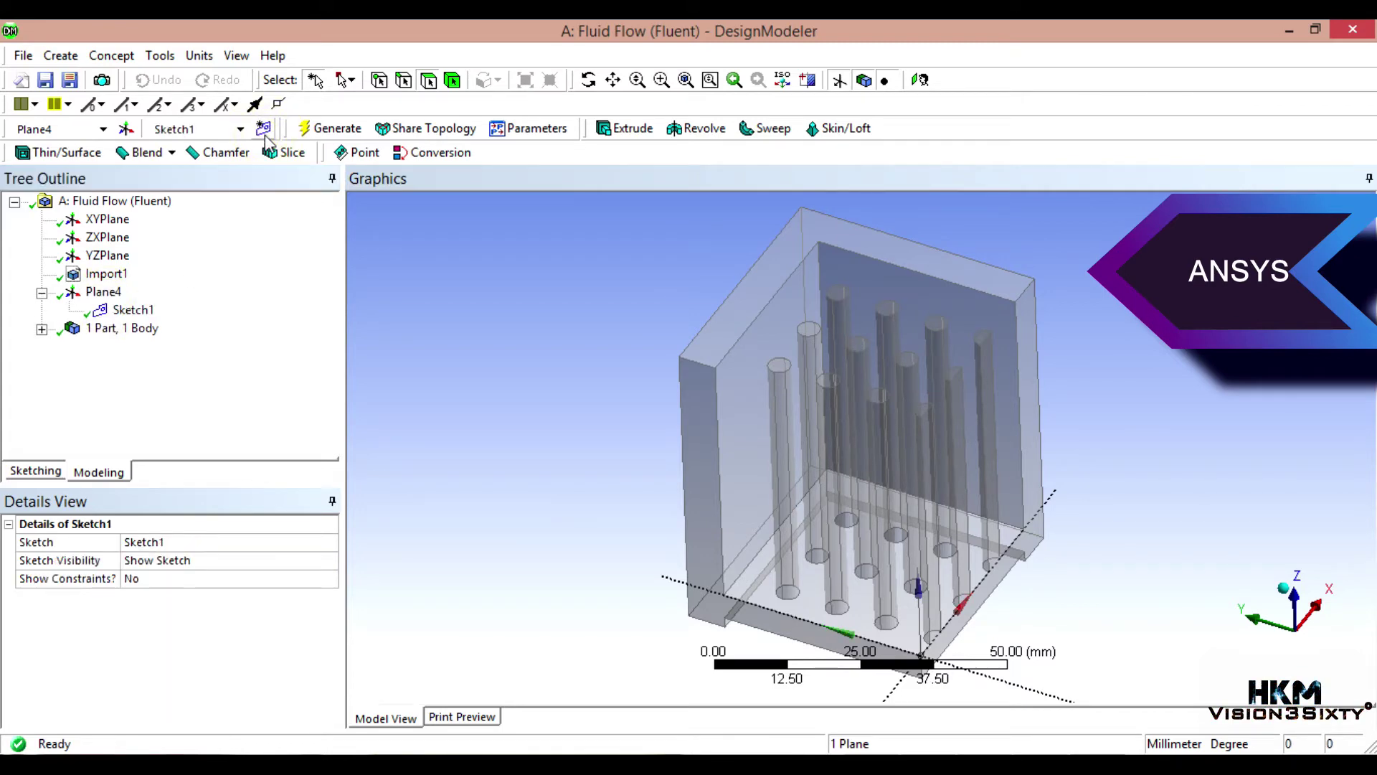
click(132, 310)
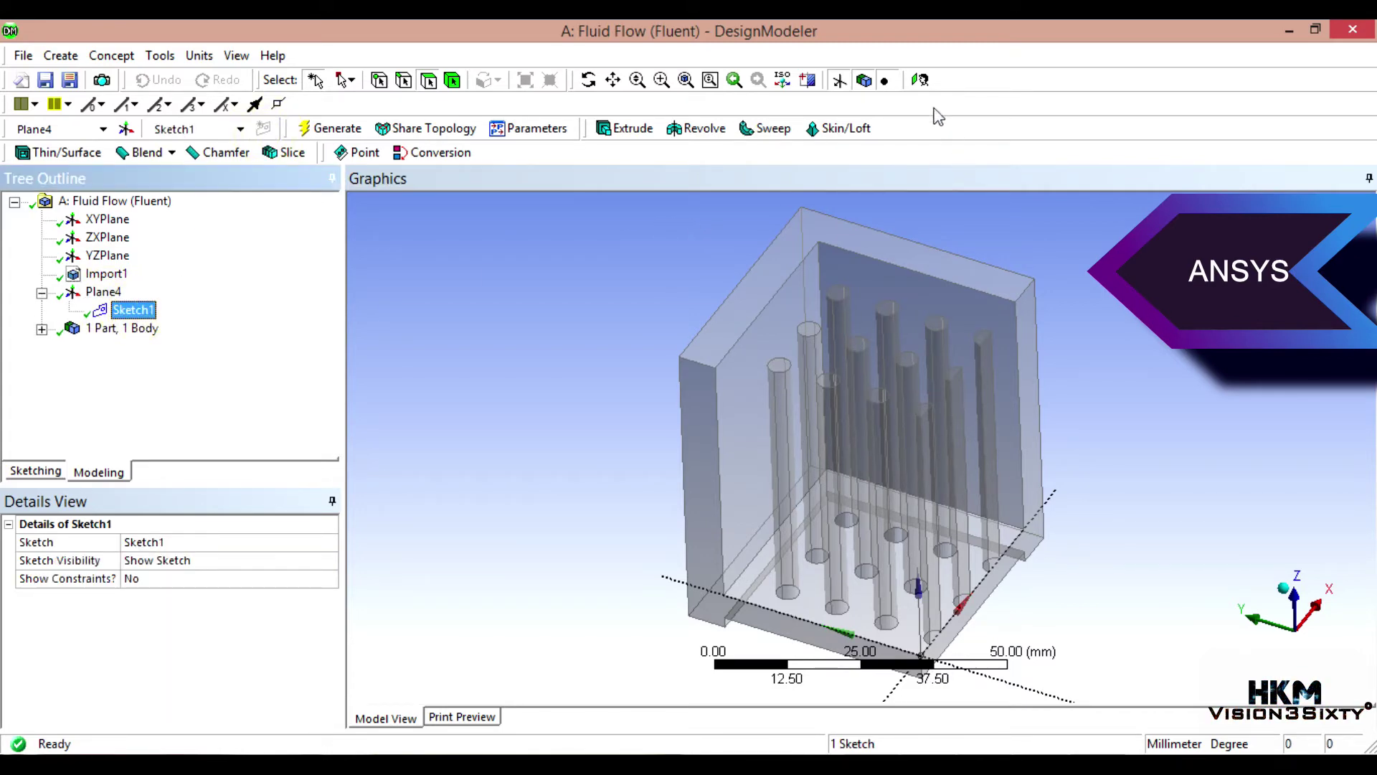
click(920, 80)
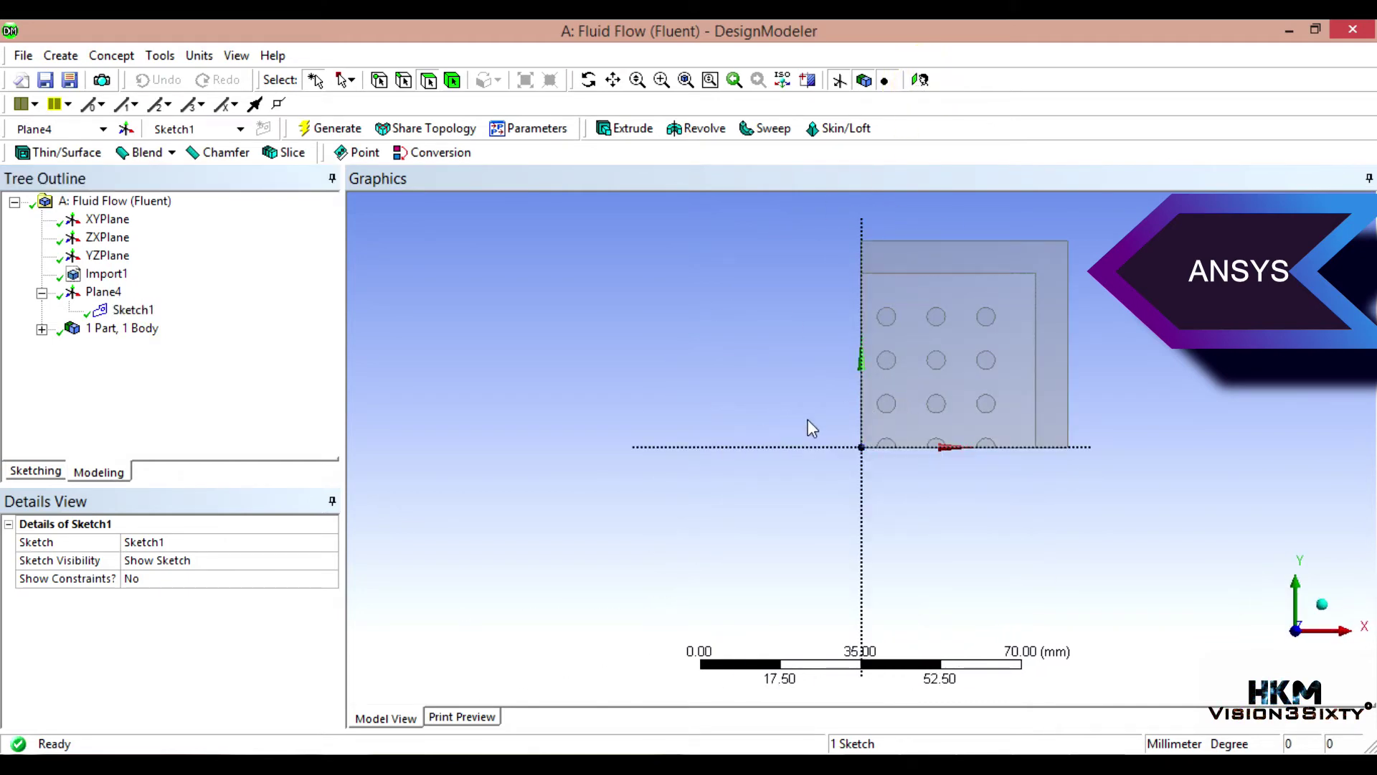
Step: Sketch a rectangle about 43 by 39 mm from the origin, with its opposite corner inside the heat sink's outer wall
click(28, 472)
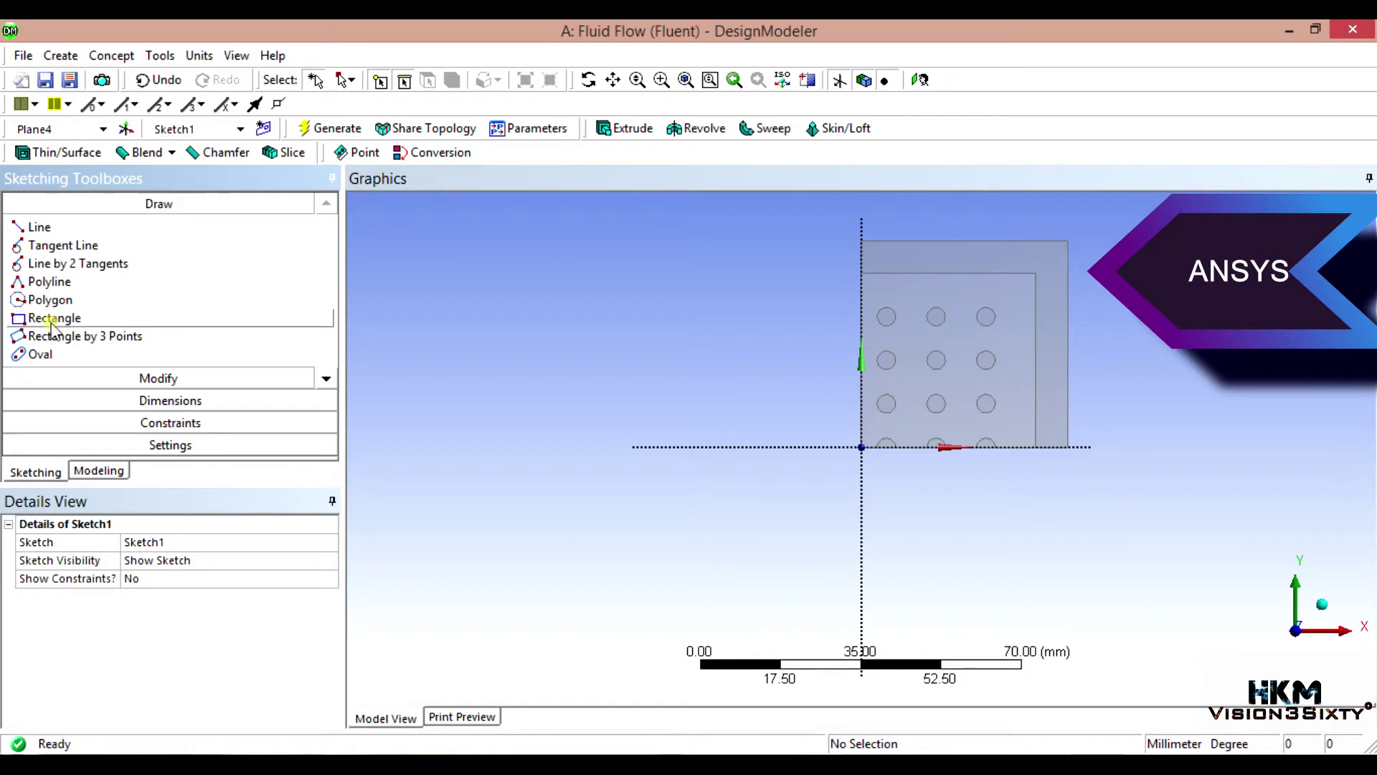
click(48, 318)
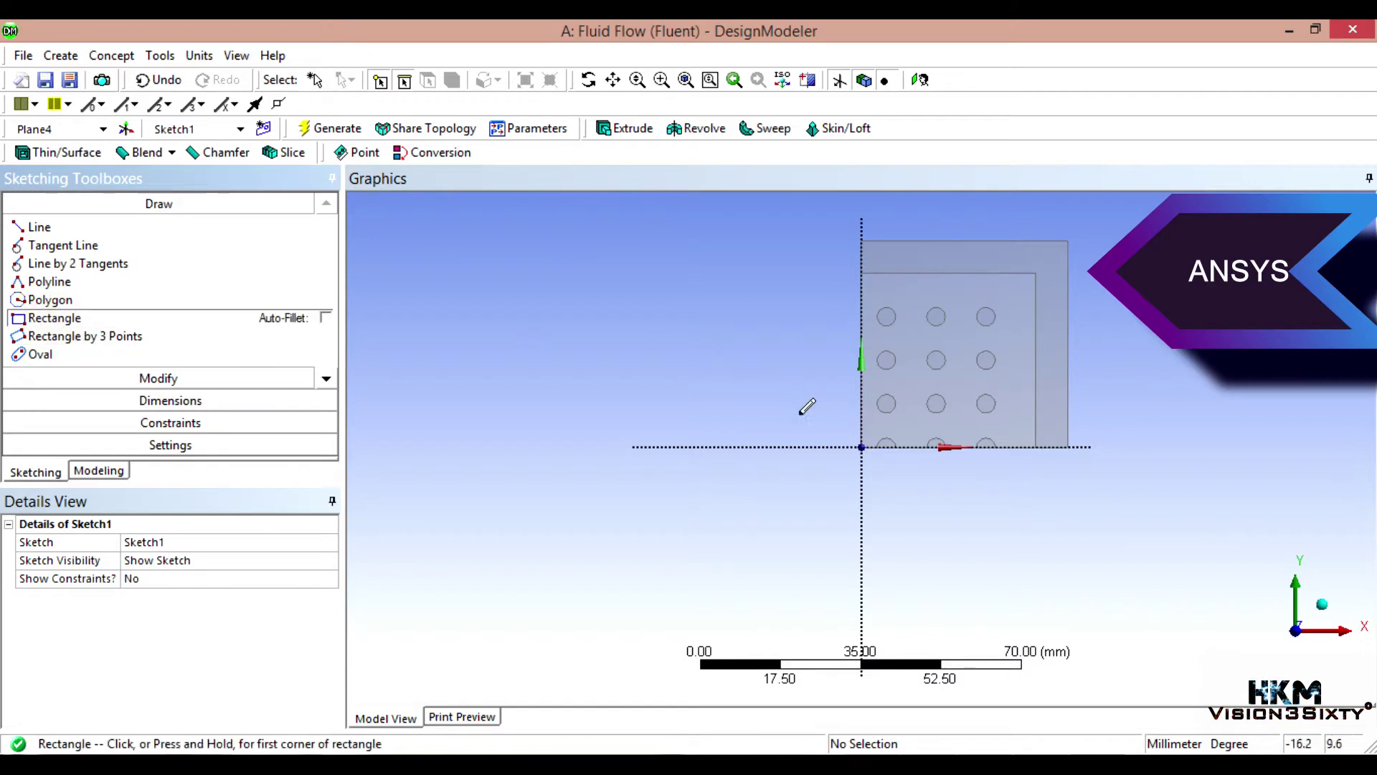
click(862, 446)
click(1059, 266)
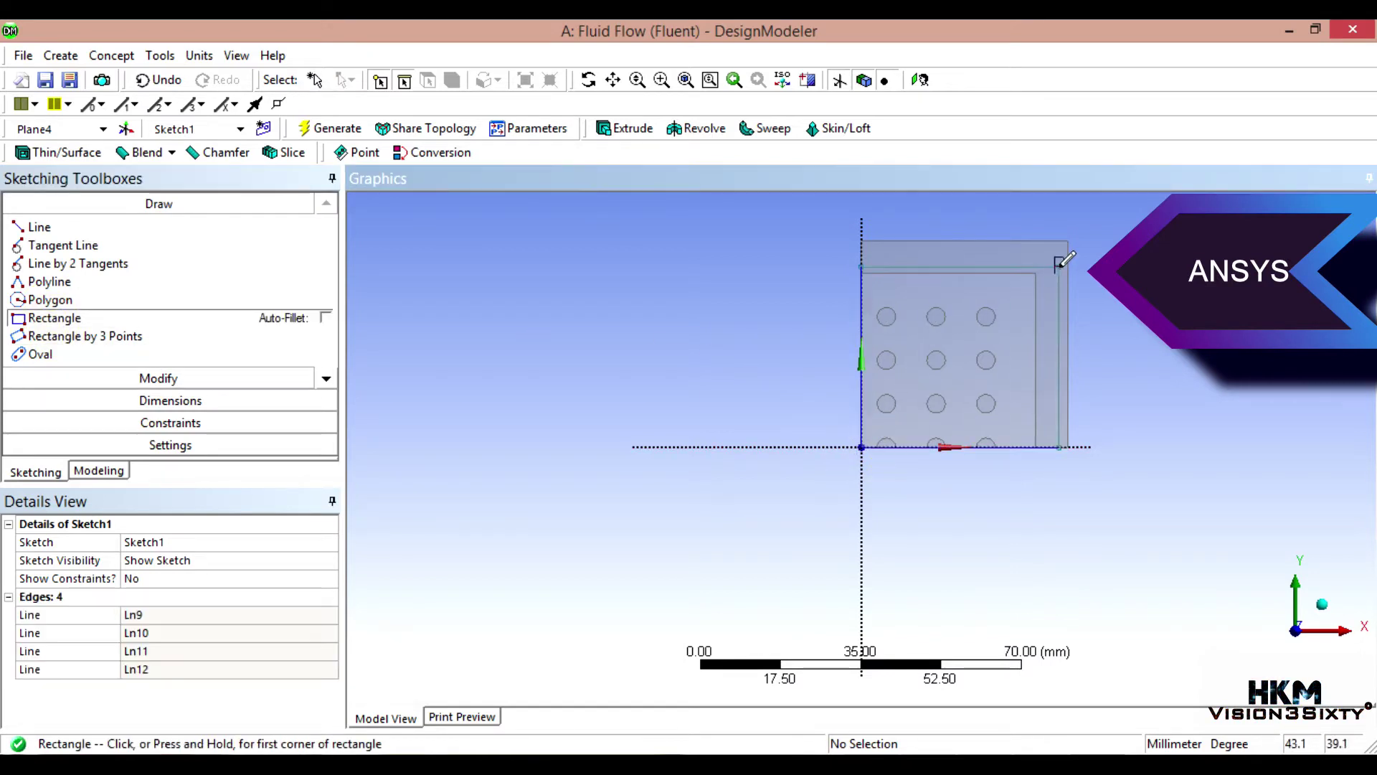
Step: Dimension the rectangle's height along its edge on the Y axis and again outside the heat sink's outer wall
click(172, 401)
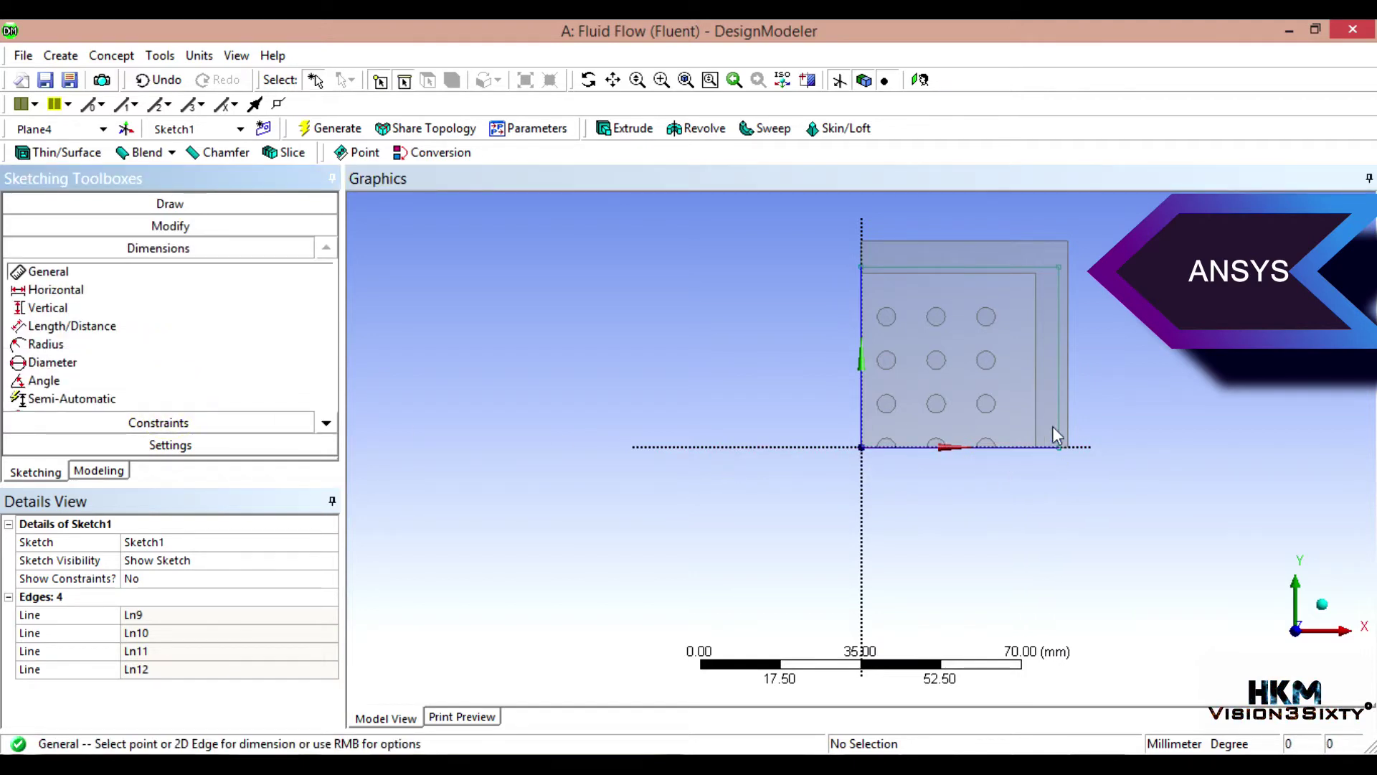
click(1059, 399)
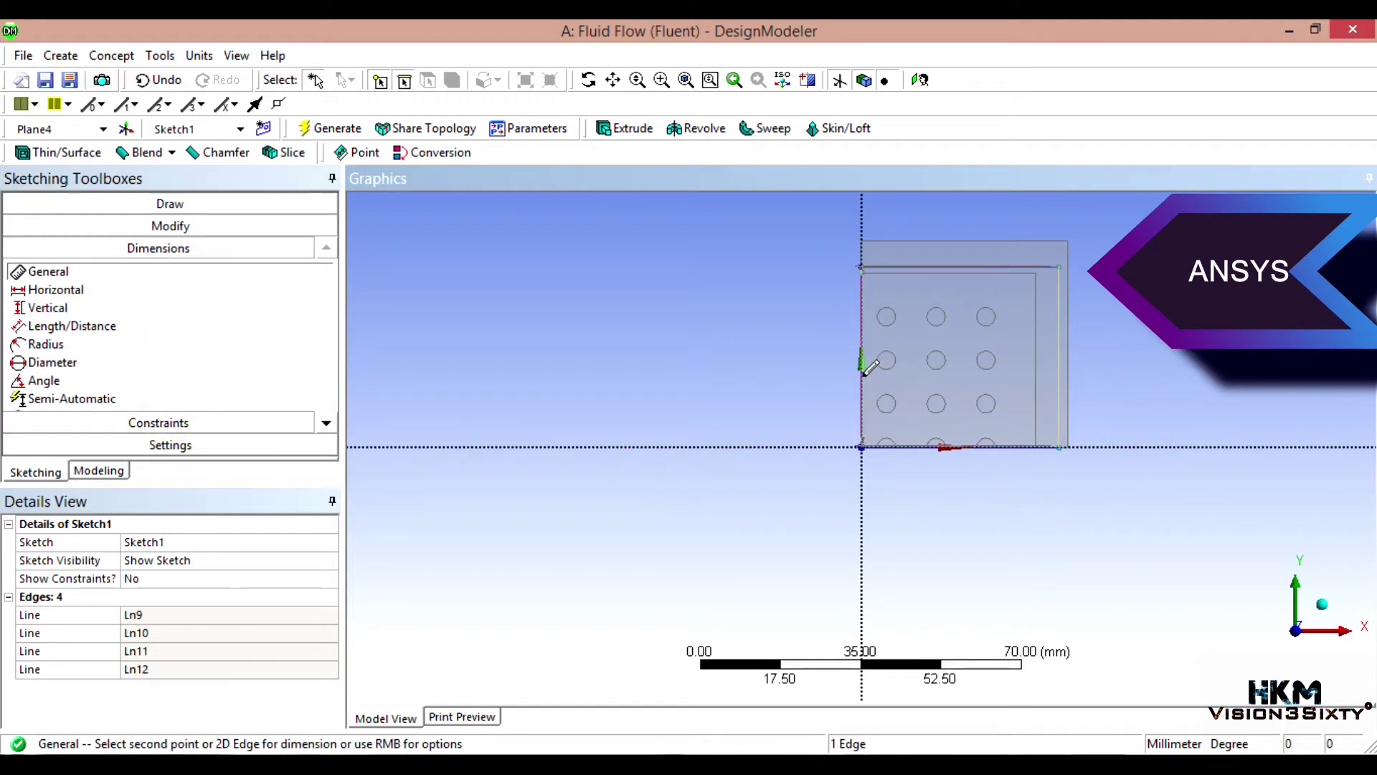
click(864, 374)
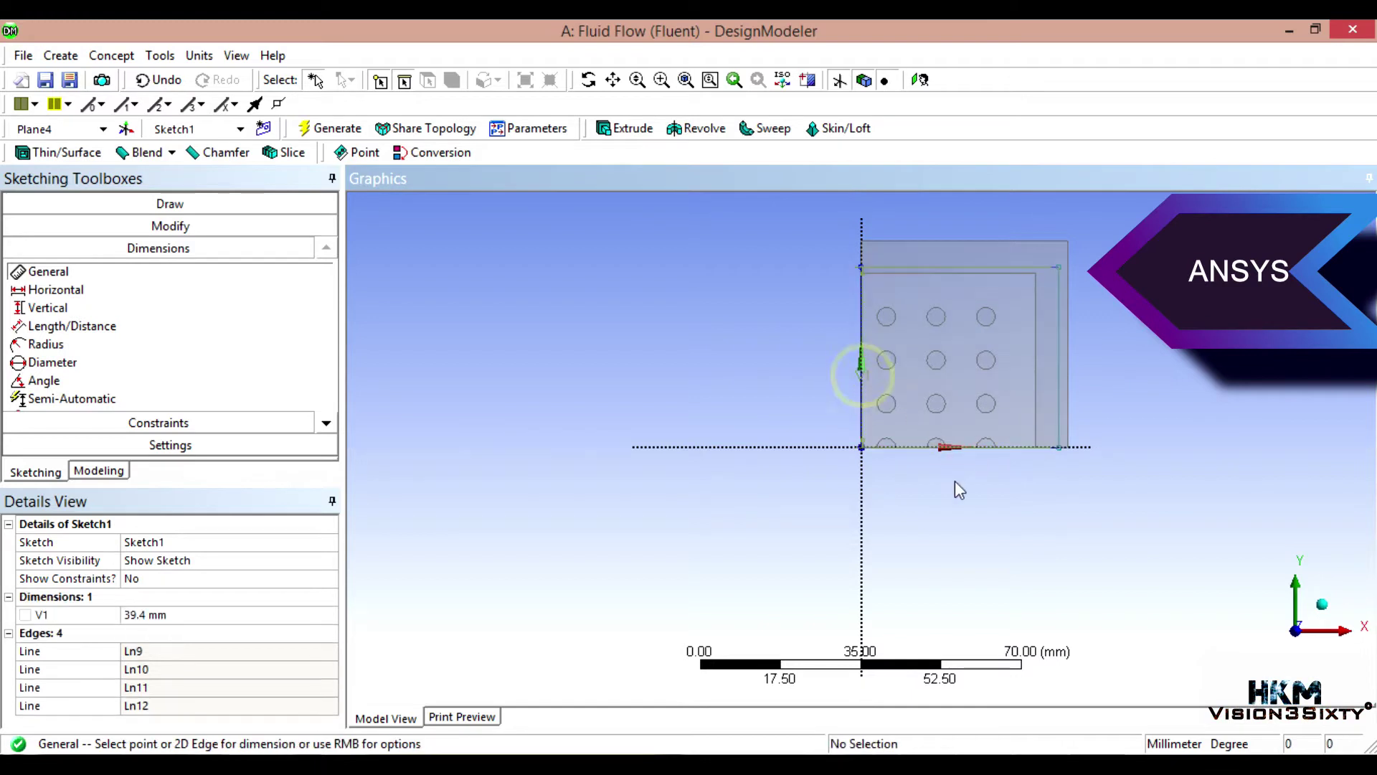
click(1059, 414)
click(880, 467)
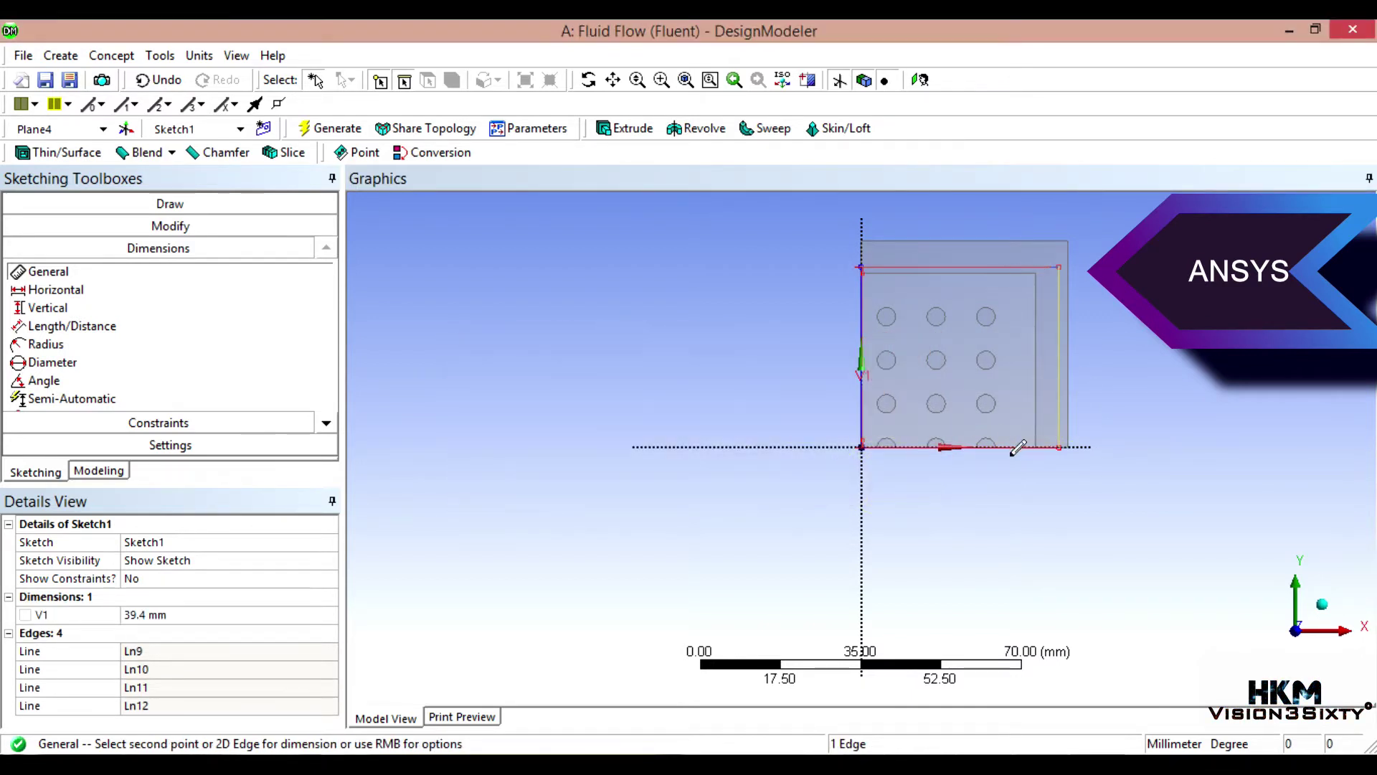
click(1142, 351)
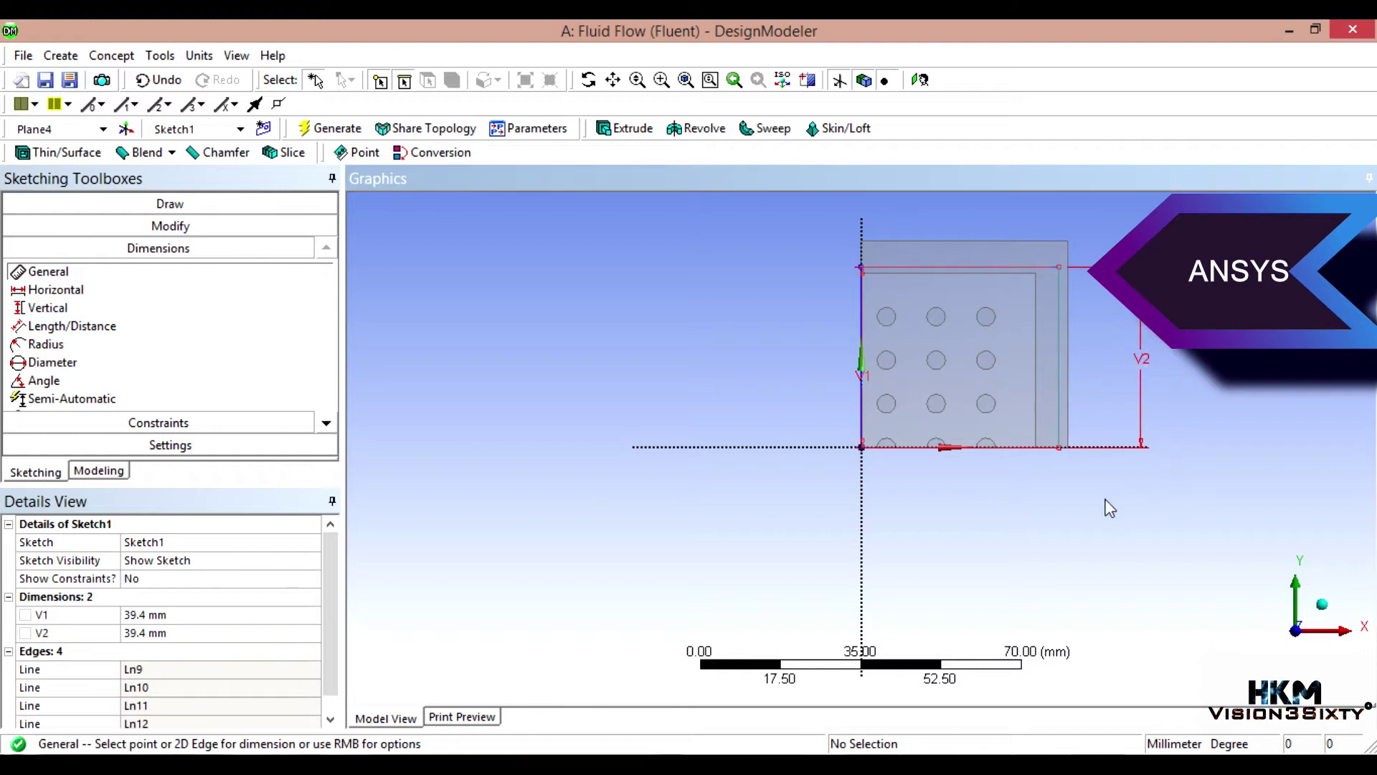
Step: Dismiss the design parameter prompt and delete the duplicate height dimension V1 on the Y axis
click(1147, 363)
click(27, 615)
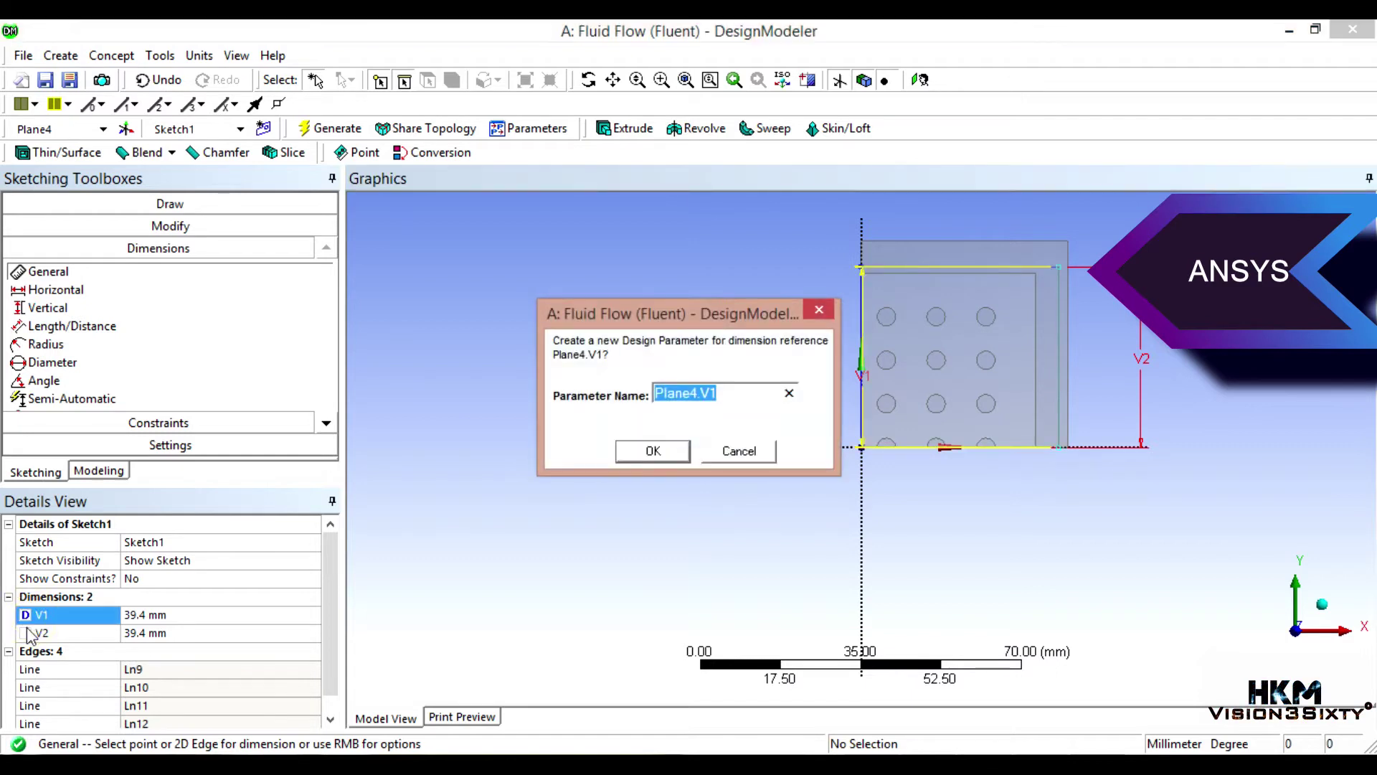
click(739, 450)
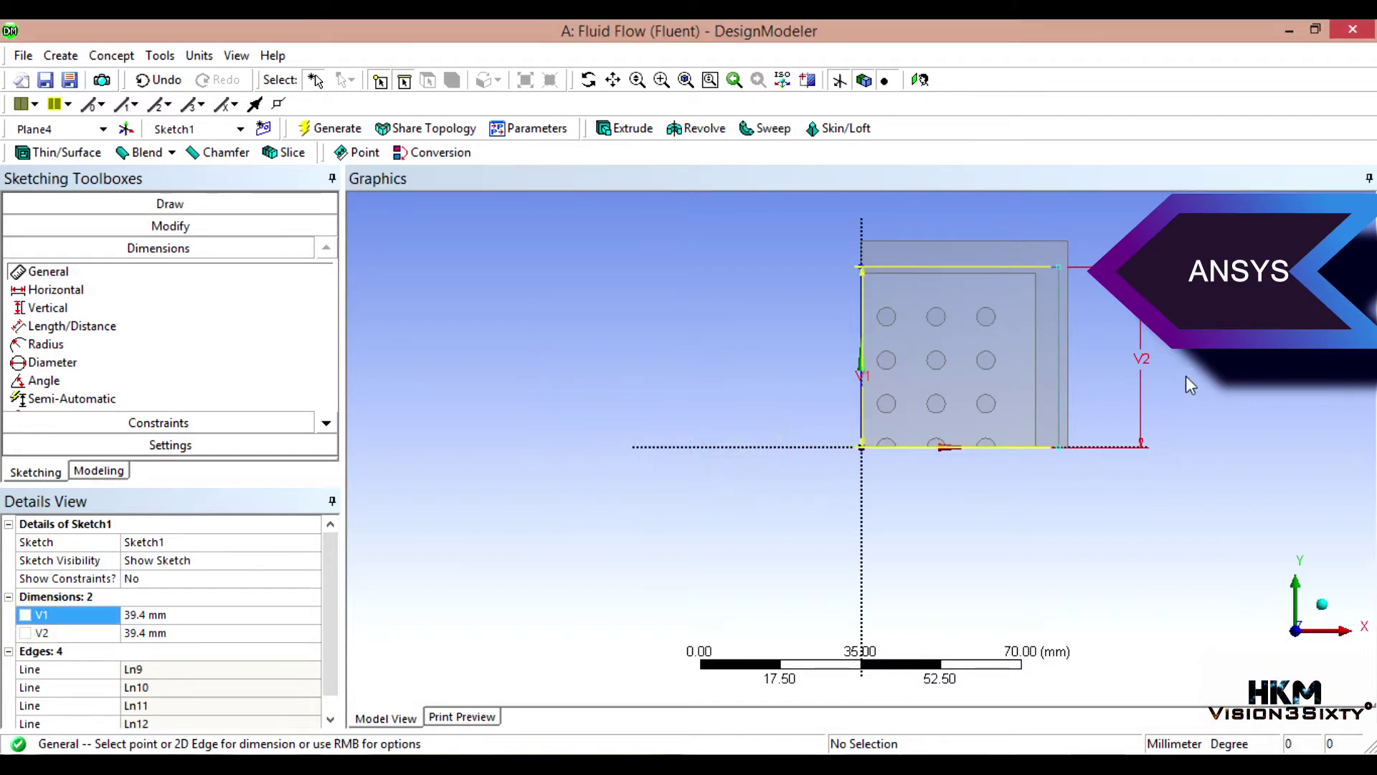
click(1148, 363)
key(Delete)
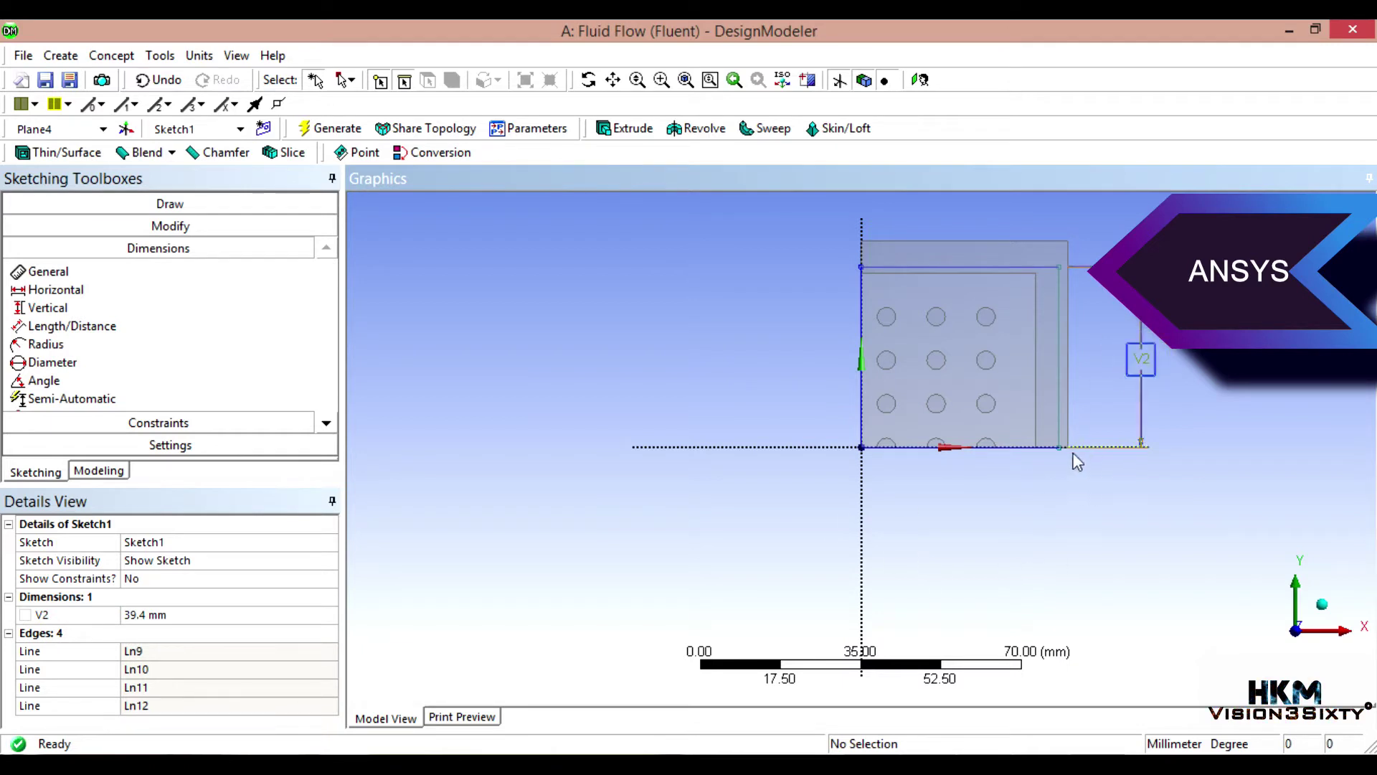
Step: Add a horizontal dimension for the rectangle's width between its two vertical edges, placed below the sketch
click(56, 289)
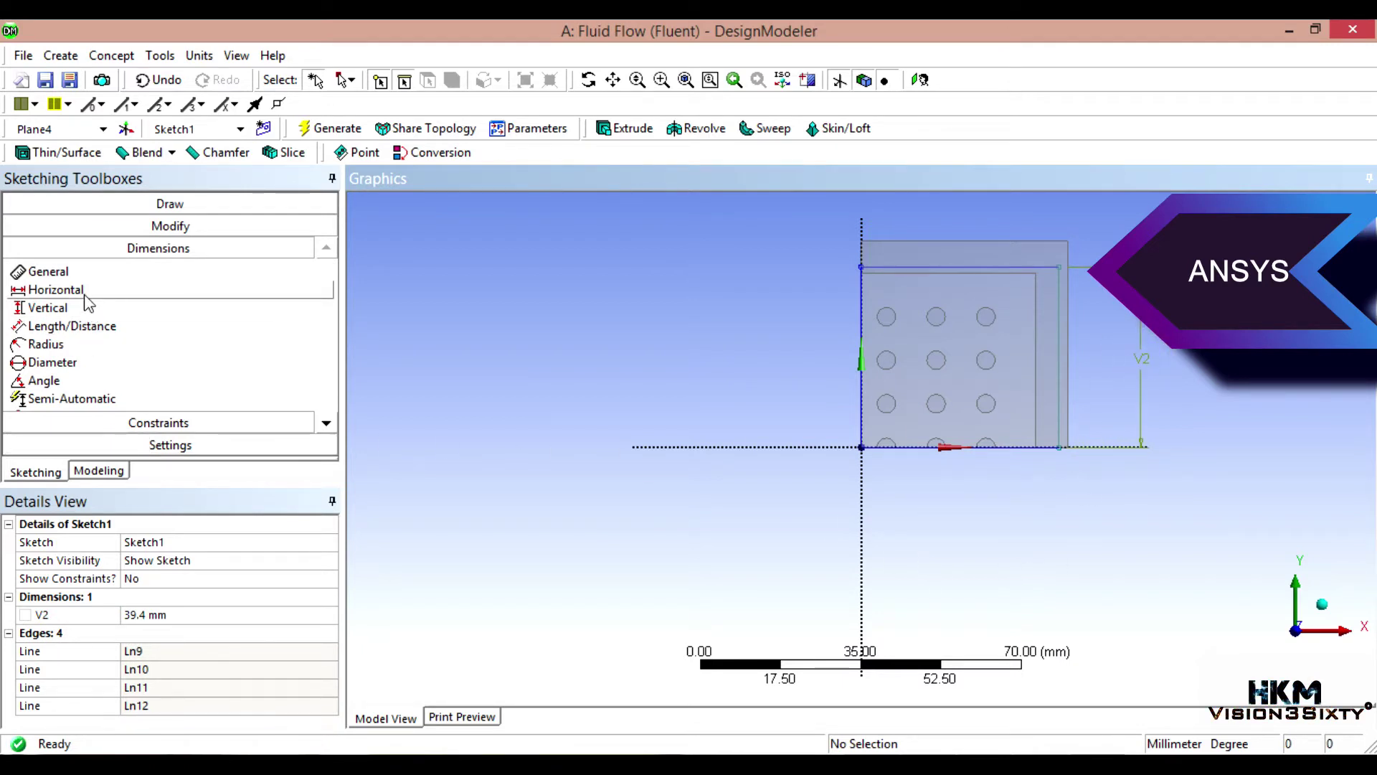
click(983, 448)
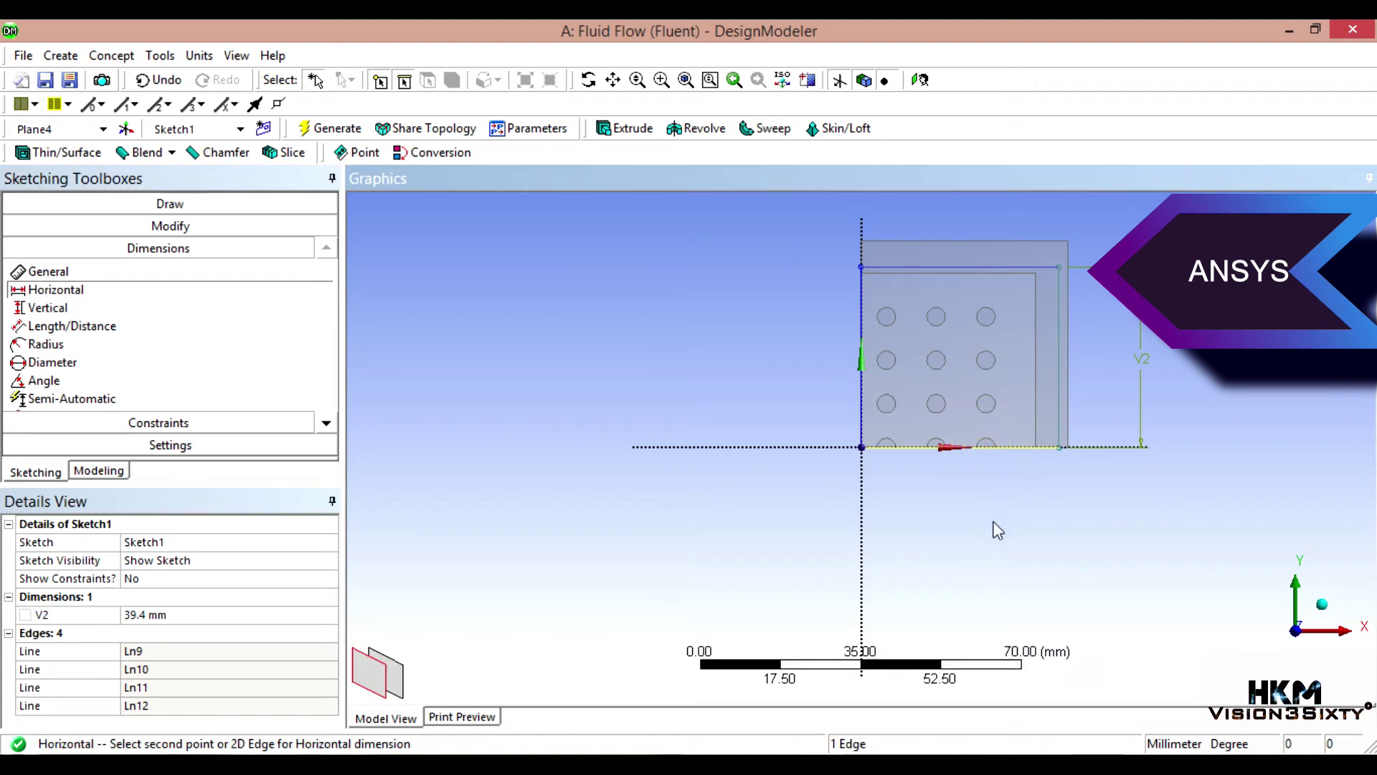
click(862, 393)
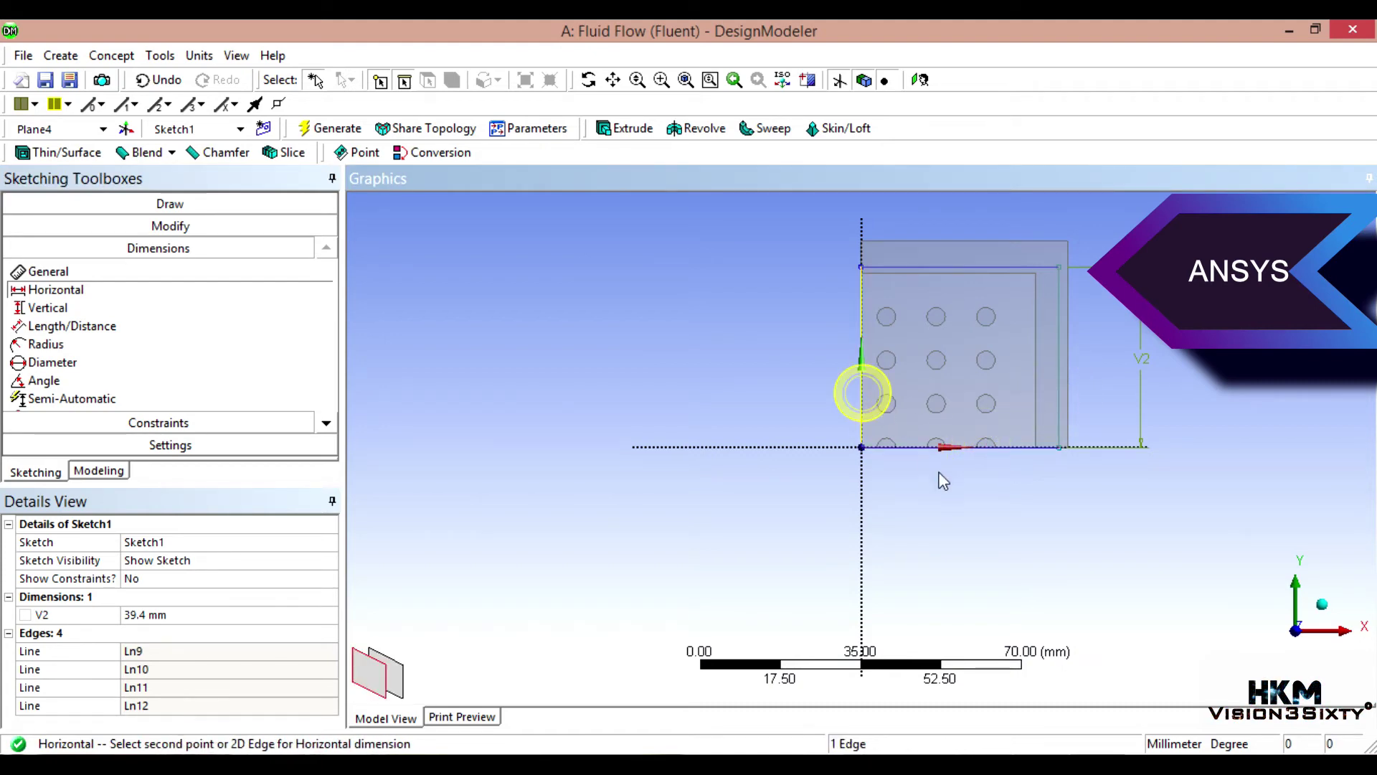
click(1059, 386)
click(974, 493)
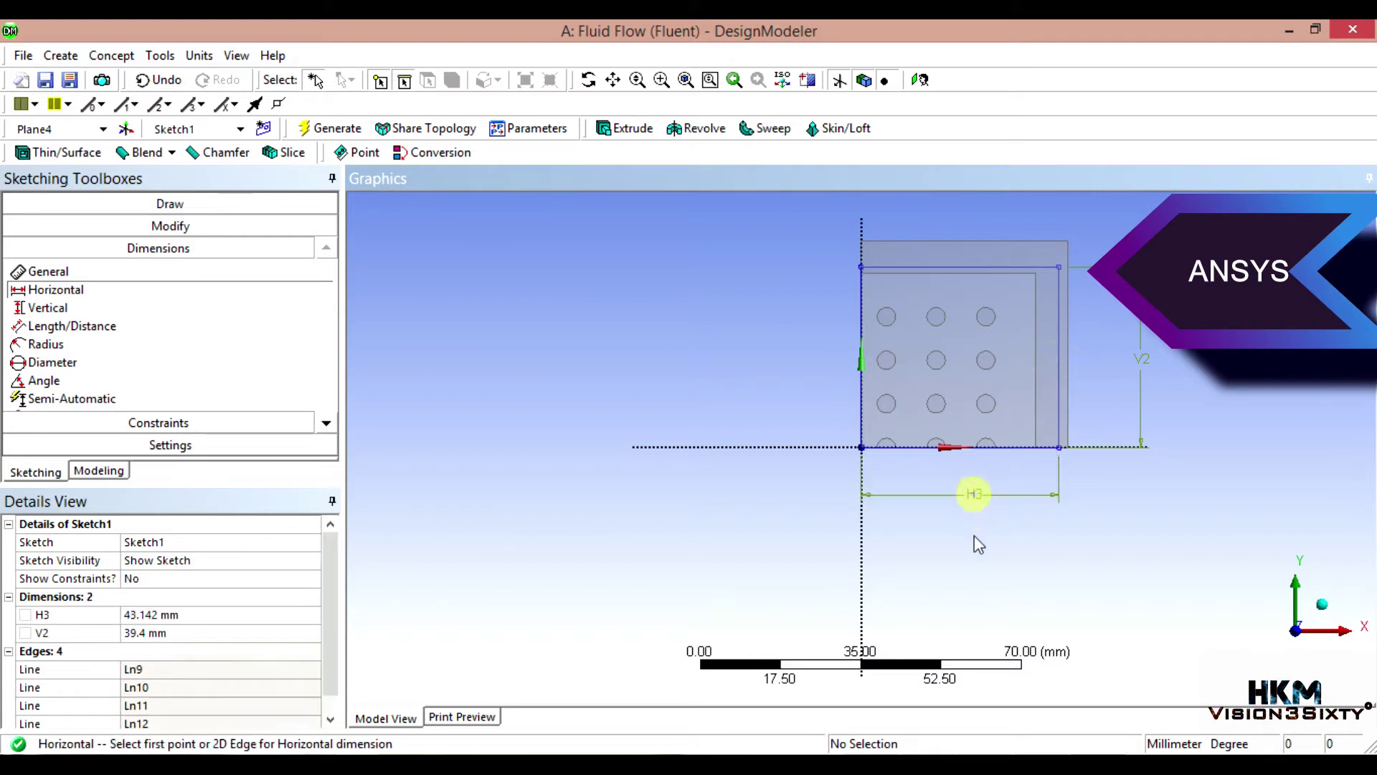
Step: Set both the rectangle's width and height dimensions to 38 mm
click(171, 615)
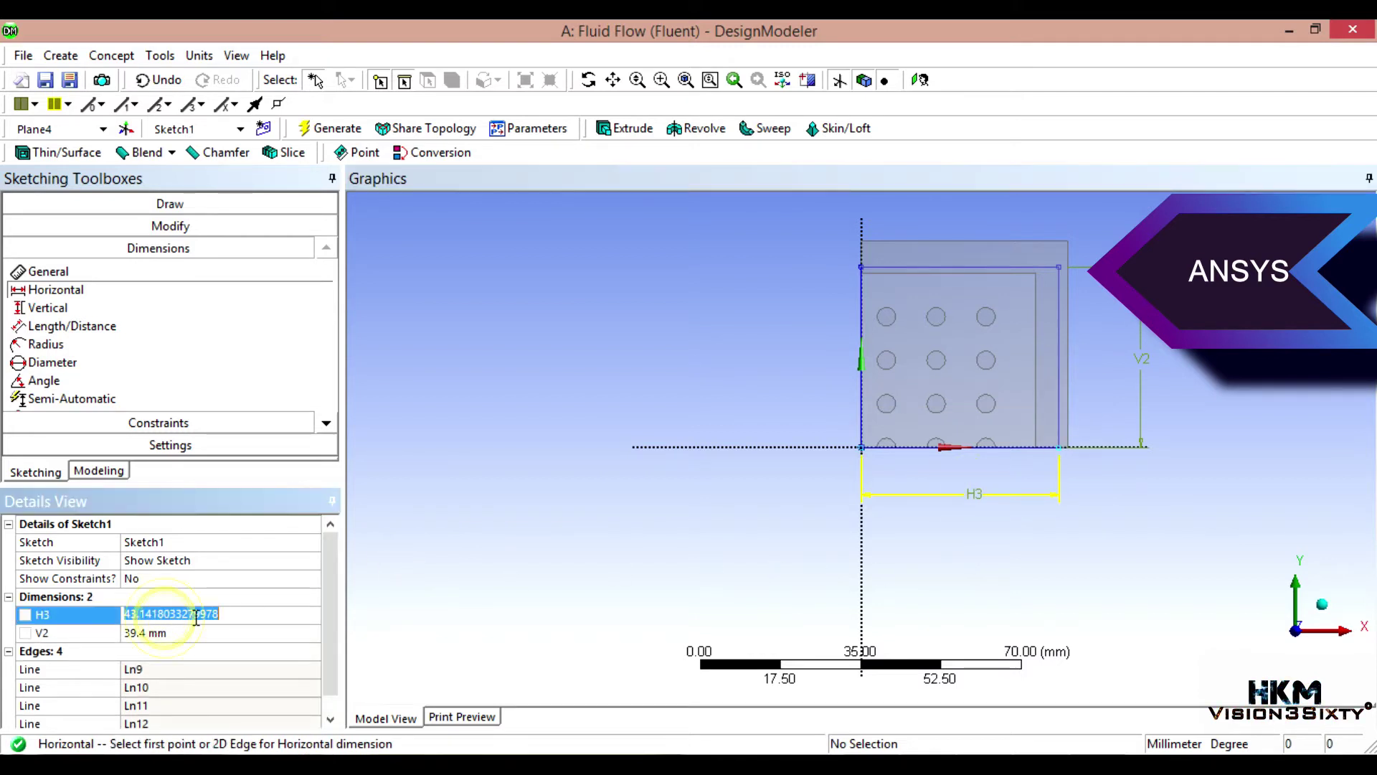
text(38)
key(Return)
click(146, 633)
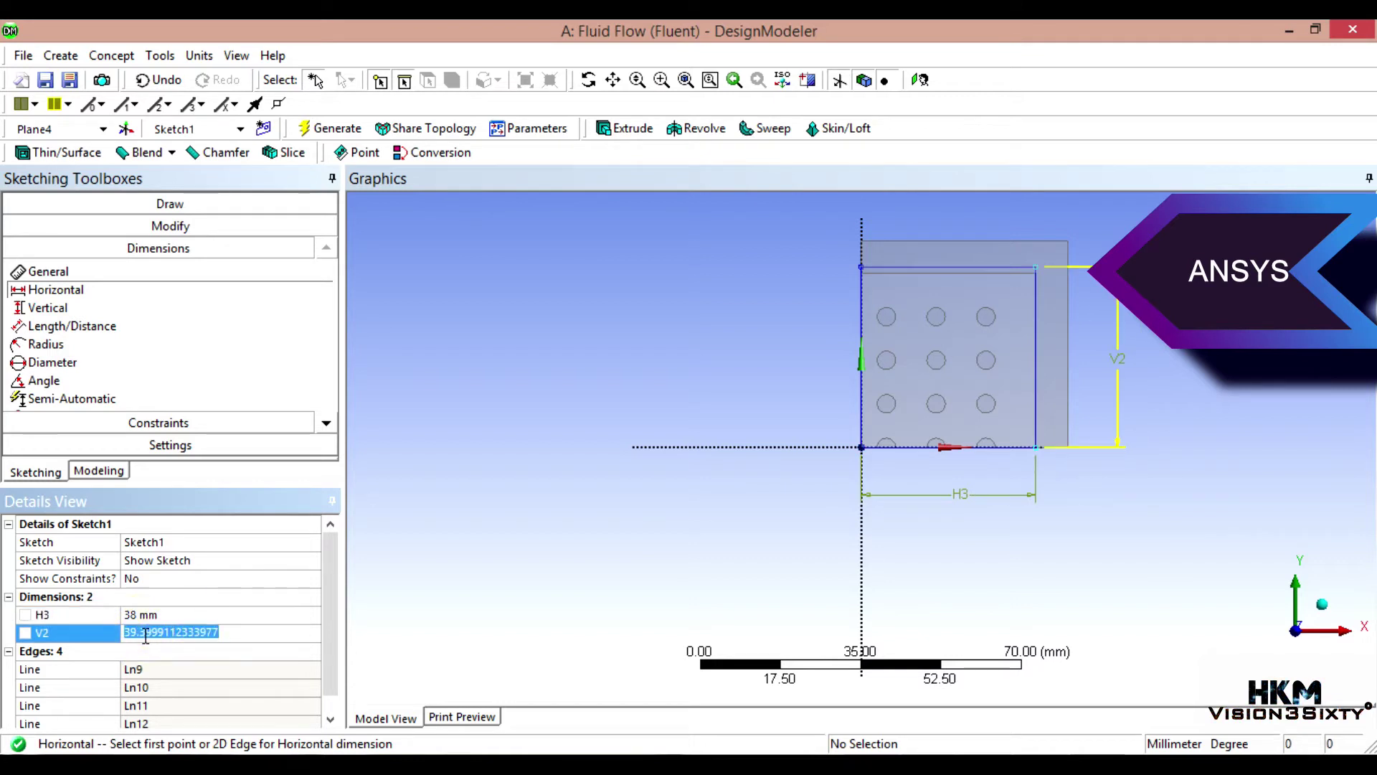
text(38)
key(Return)
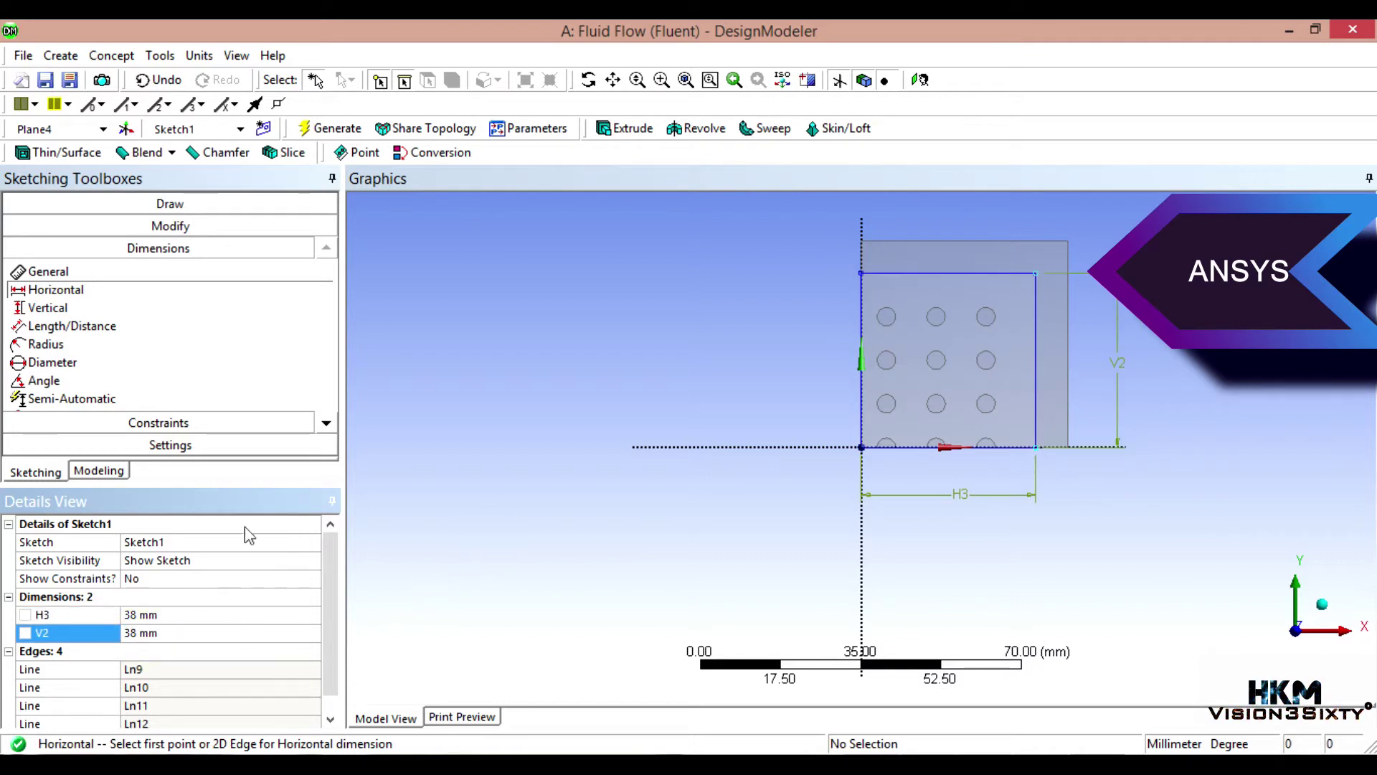
Step: Extrude the square sketch on the offset plane 50 mm in the normal direction with Add Material and generate it
click(109, 475)
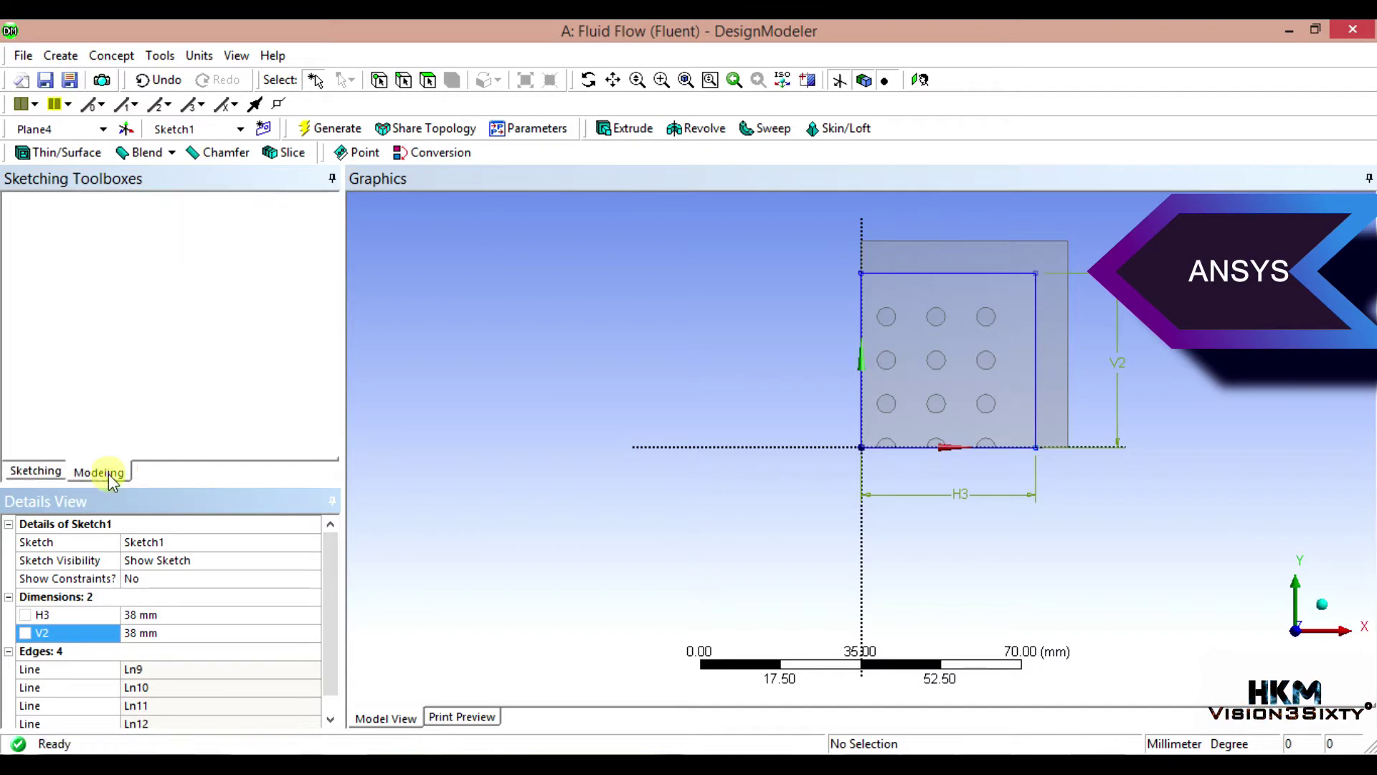
mouse_move(695, 445)
middle_down()
mouse_move(769, 440)
mouse_move(729, 407)
mouse_move(864, 212)
mouse_move(953, 324)
mouse_move(822, 282)
middle_up()
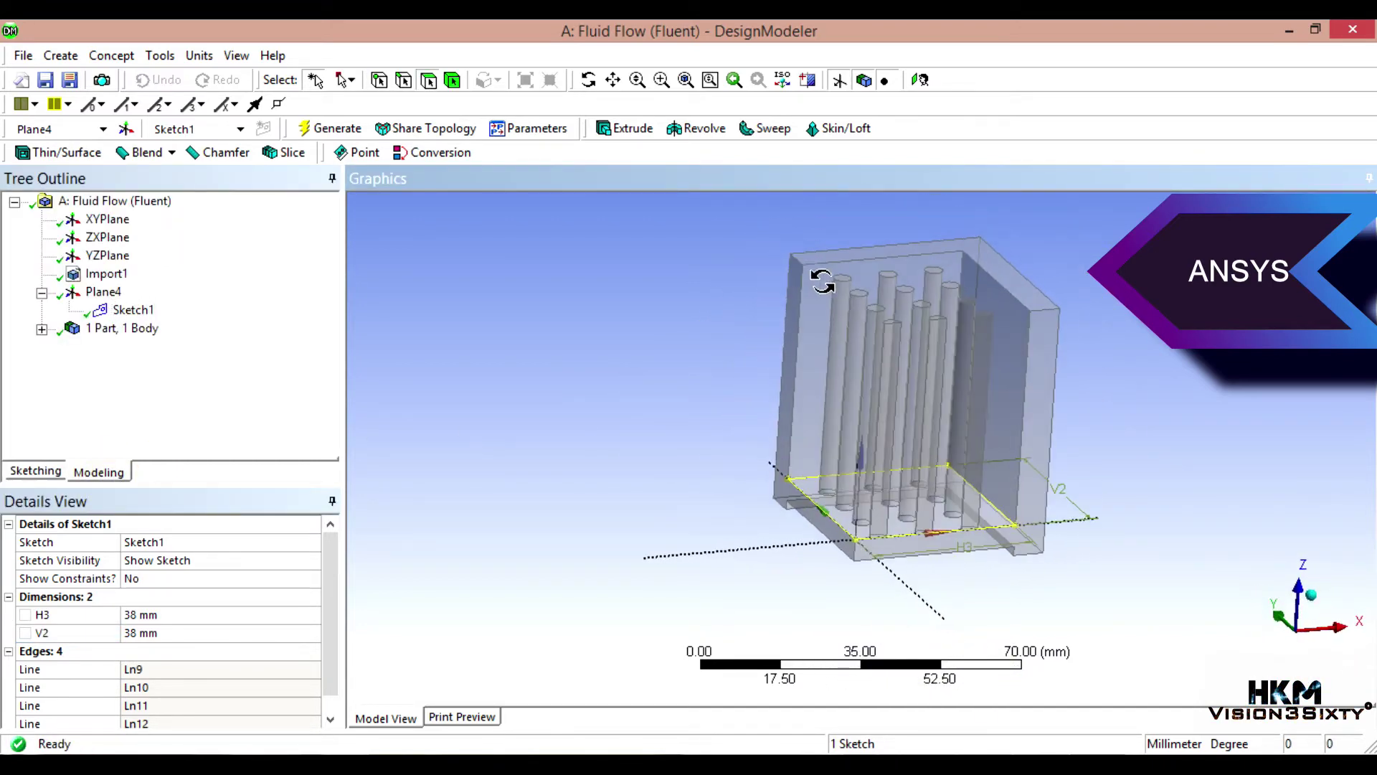
click(330, 201)
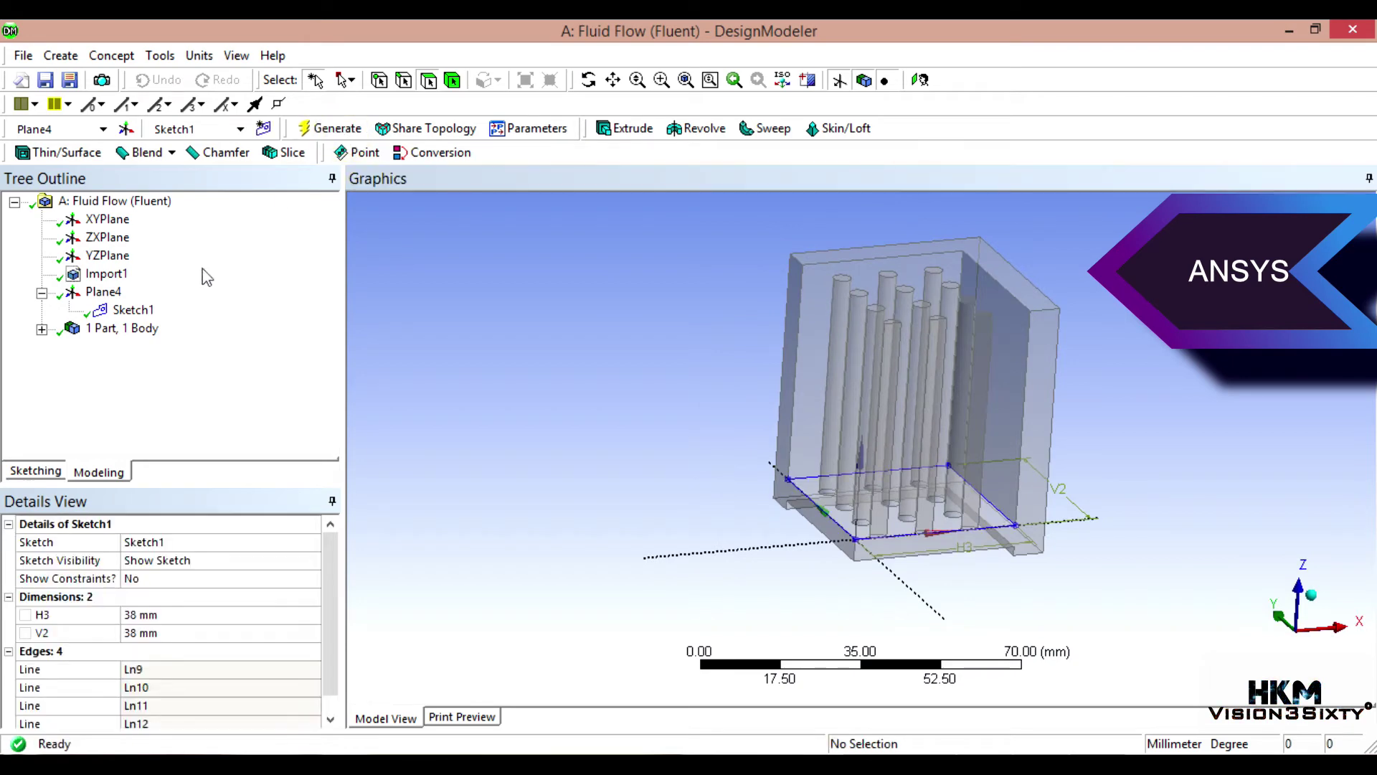
click(128, 308)
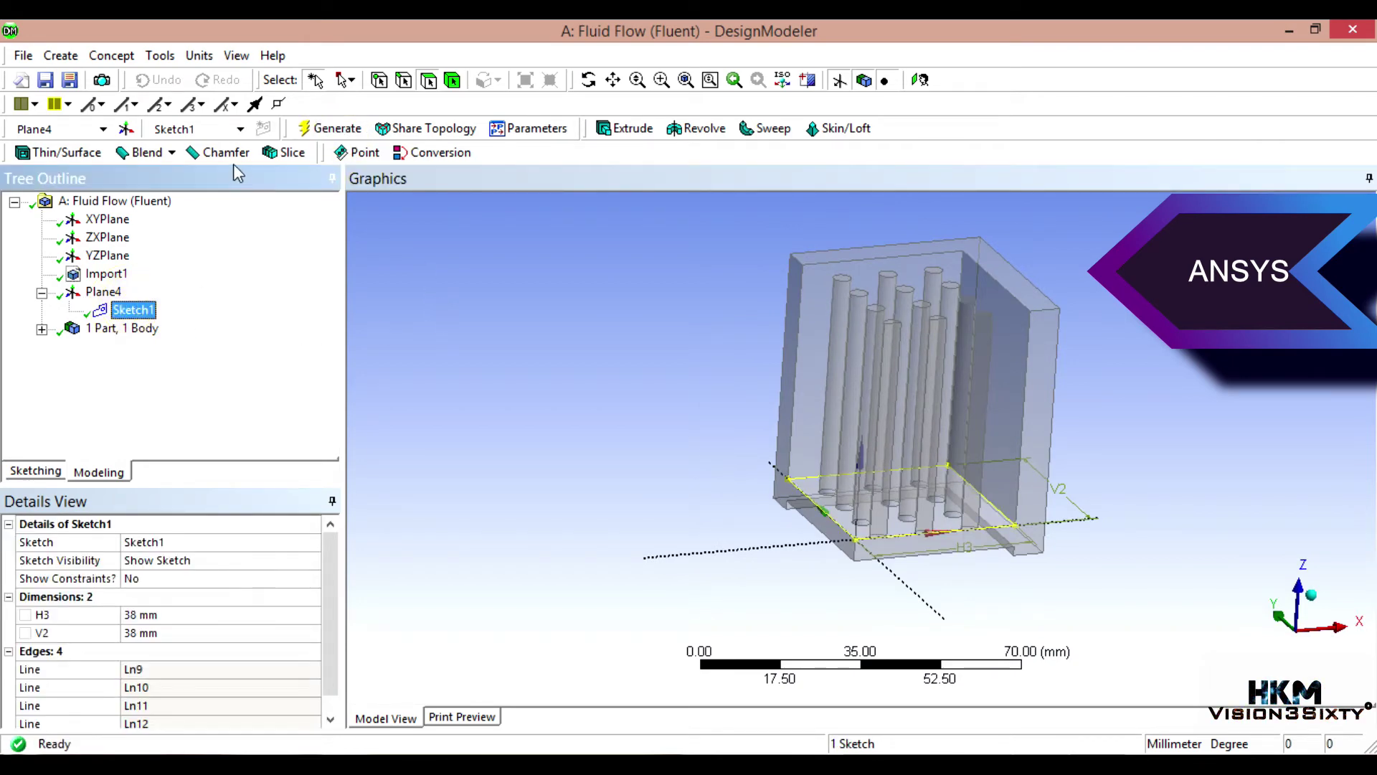
click(624, 128)
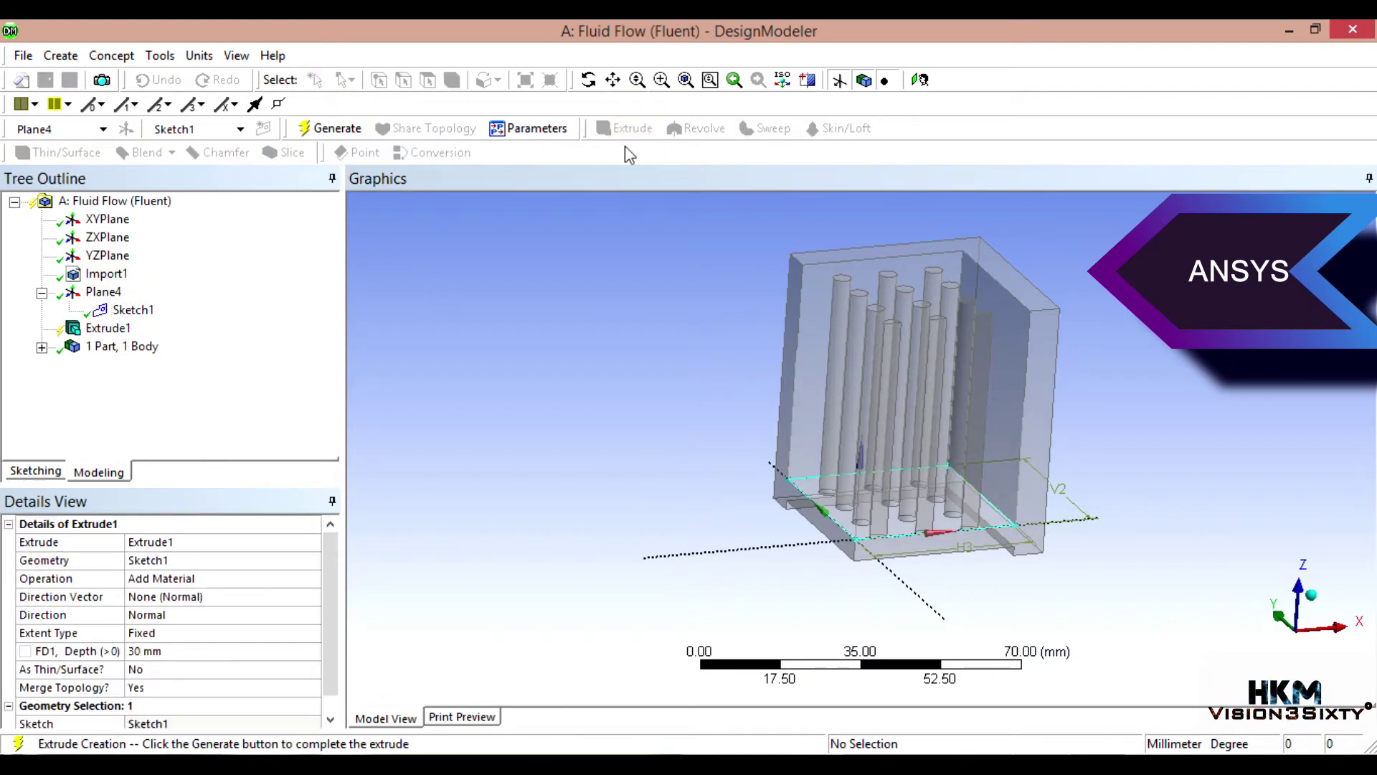
click(180, 562)
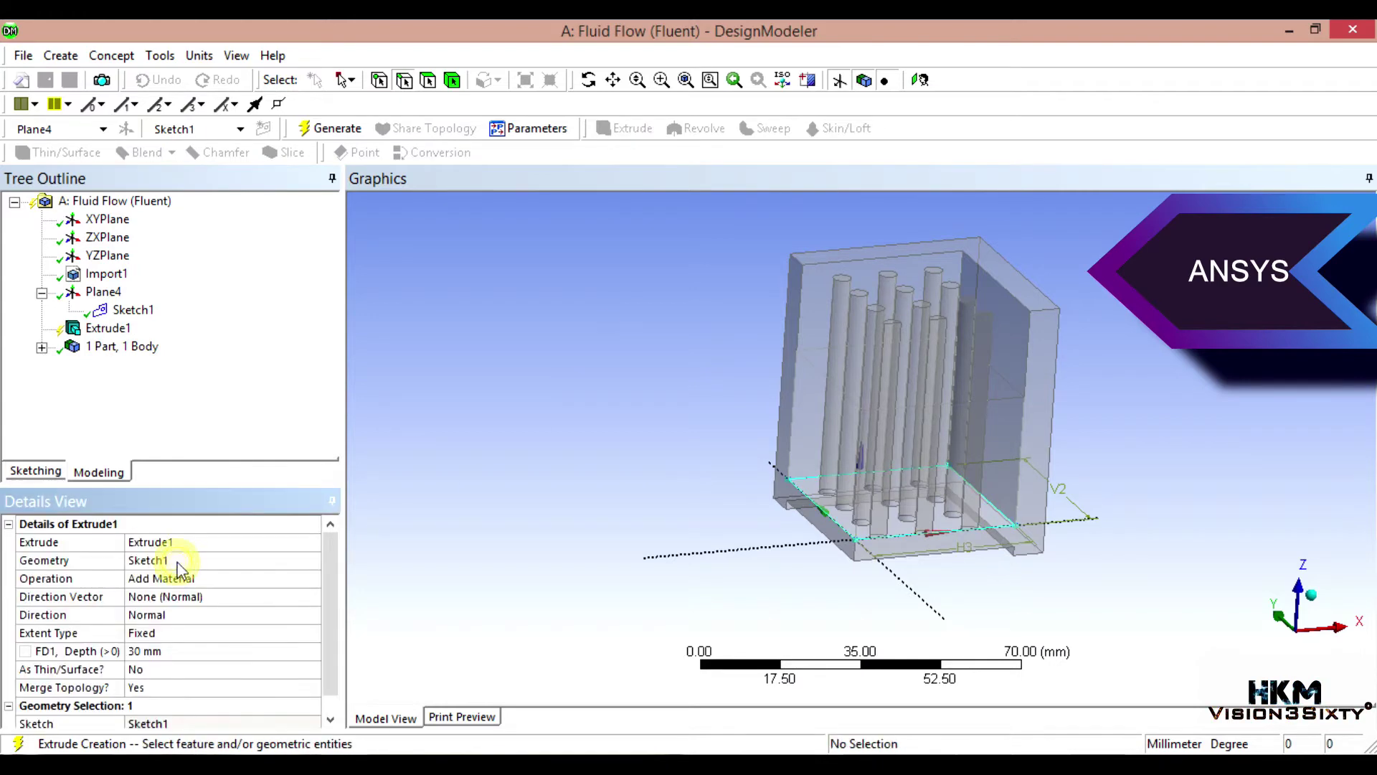
click(146, 654)
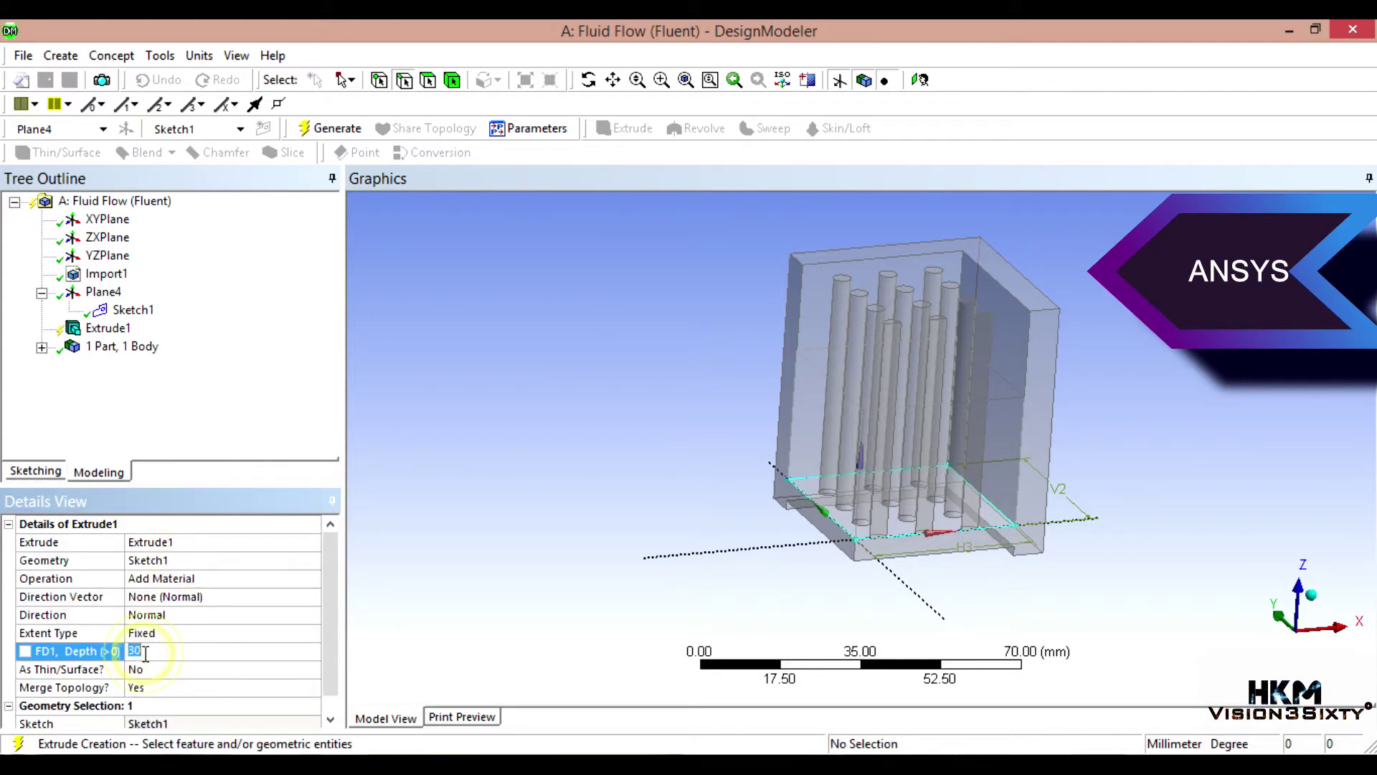
text(50)
key(Return)
click(333, 132)
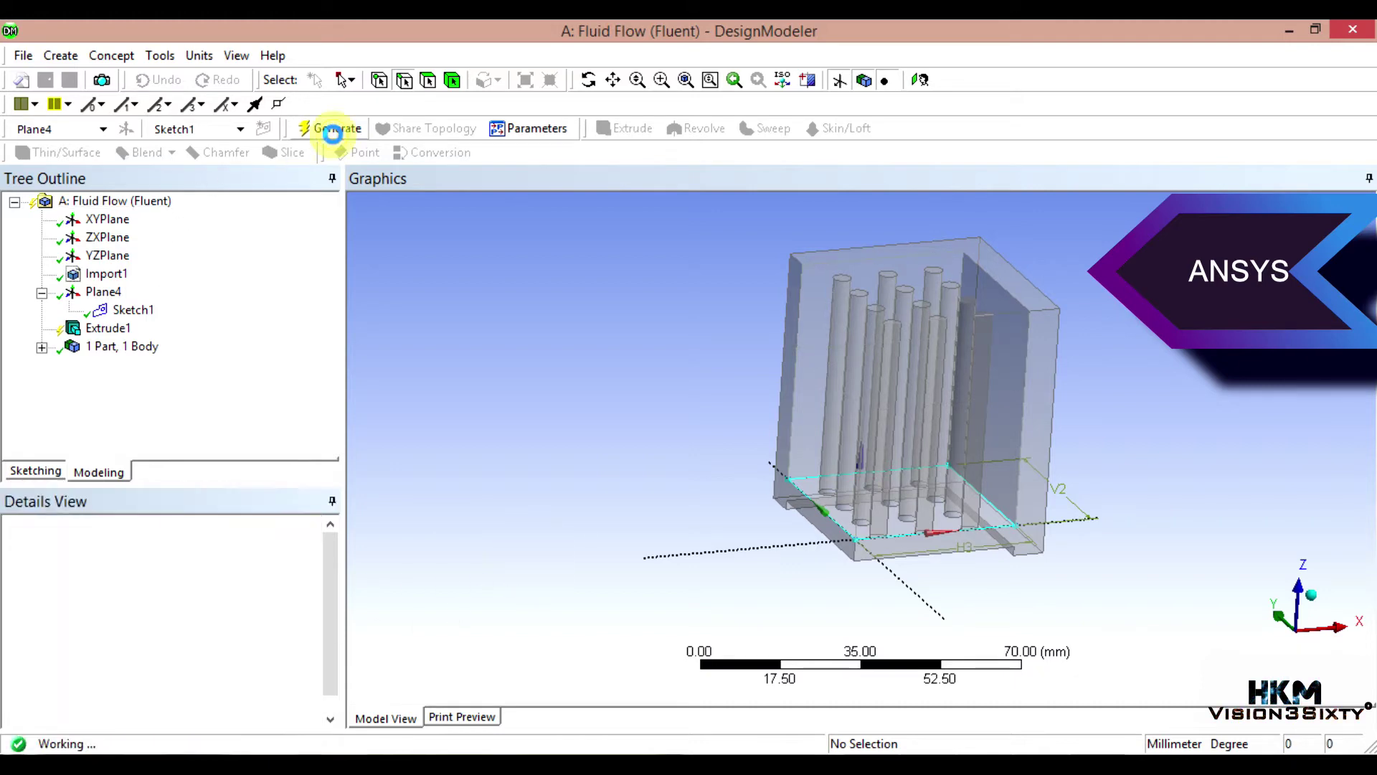
Step: Slice all bodies by plane, using the 7 mm offset plane (Plane4) as the base plane, and generate the slice
middle_drag(634, 433, 823, 430)
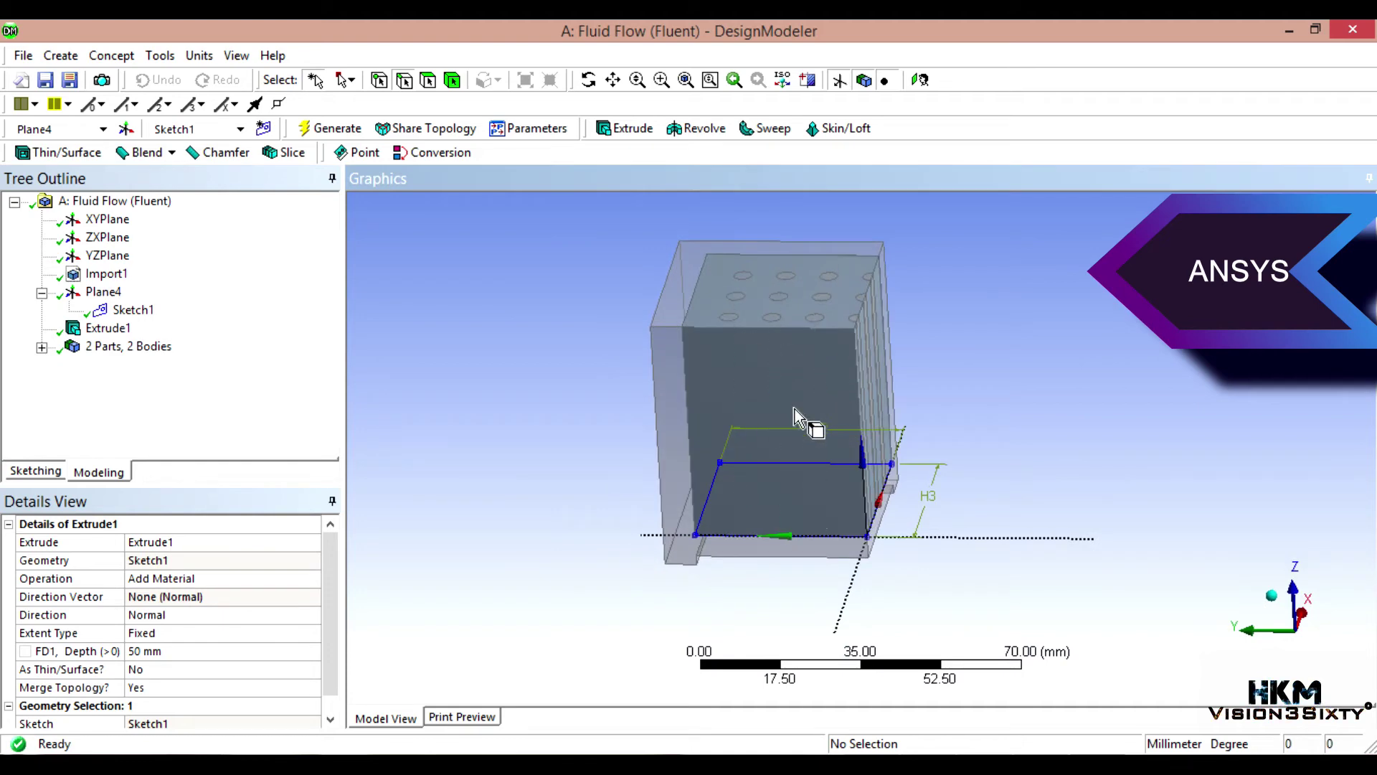
middle_drag(1039, 454, 1054, 403)
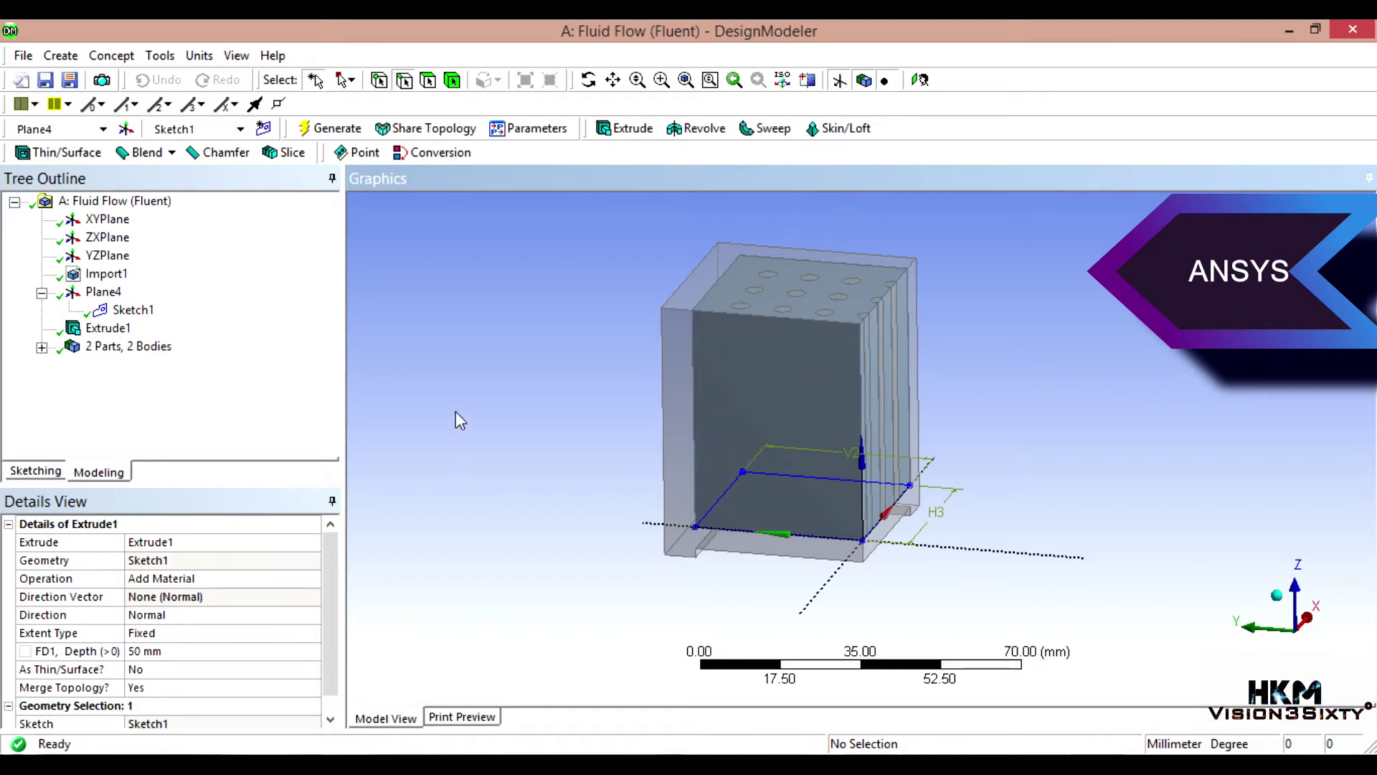
click(291, 153)
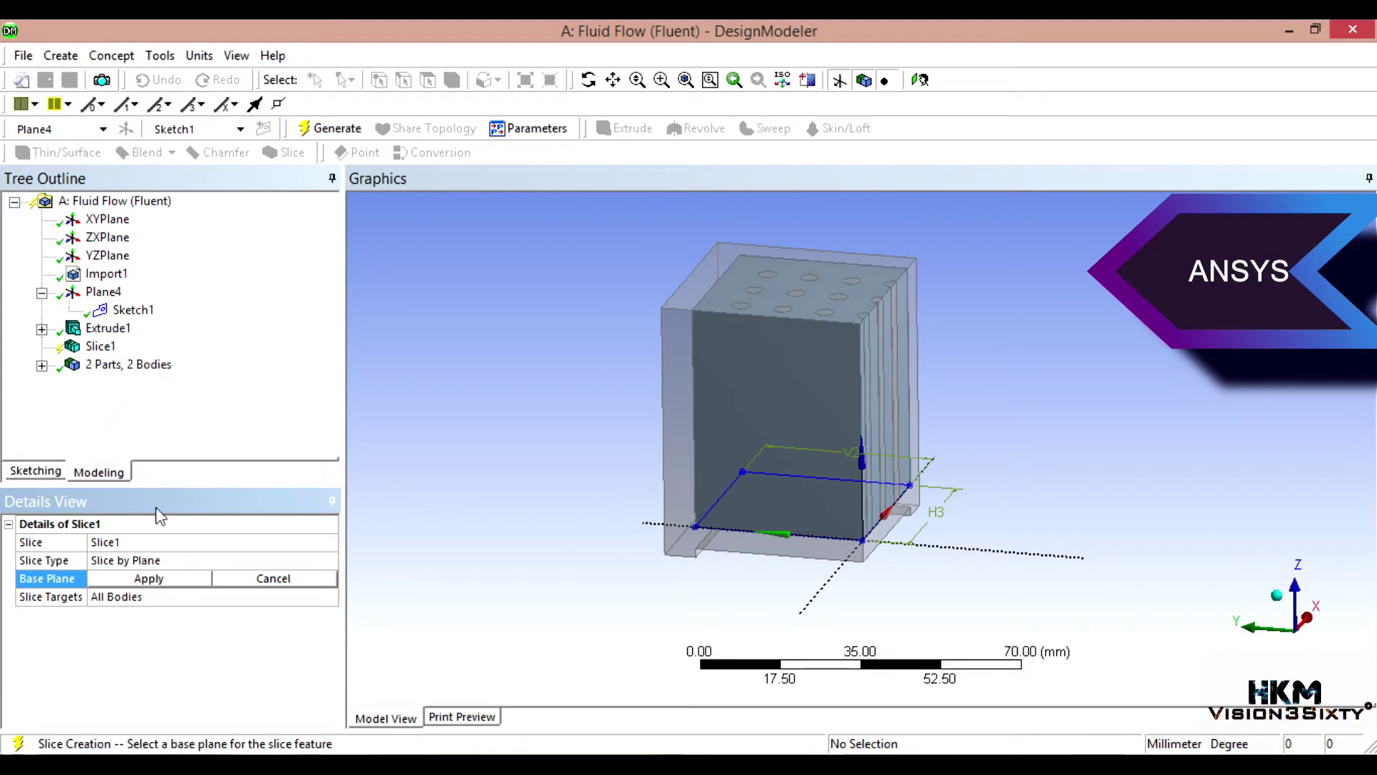
click(104, 291)
click(164, 577)
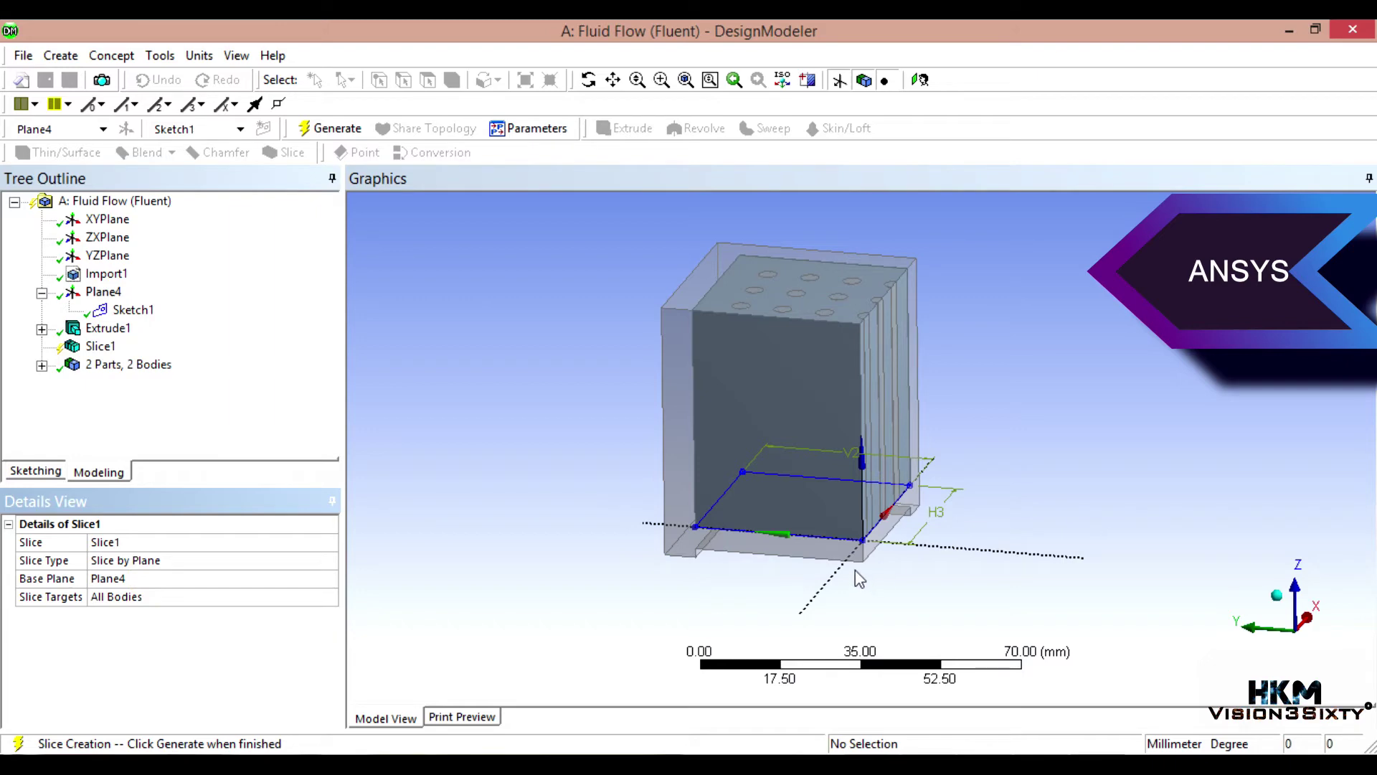
click(331, 128)
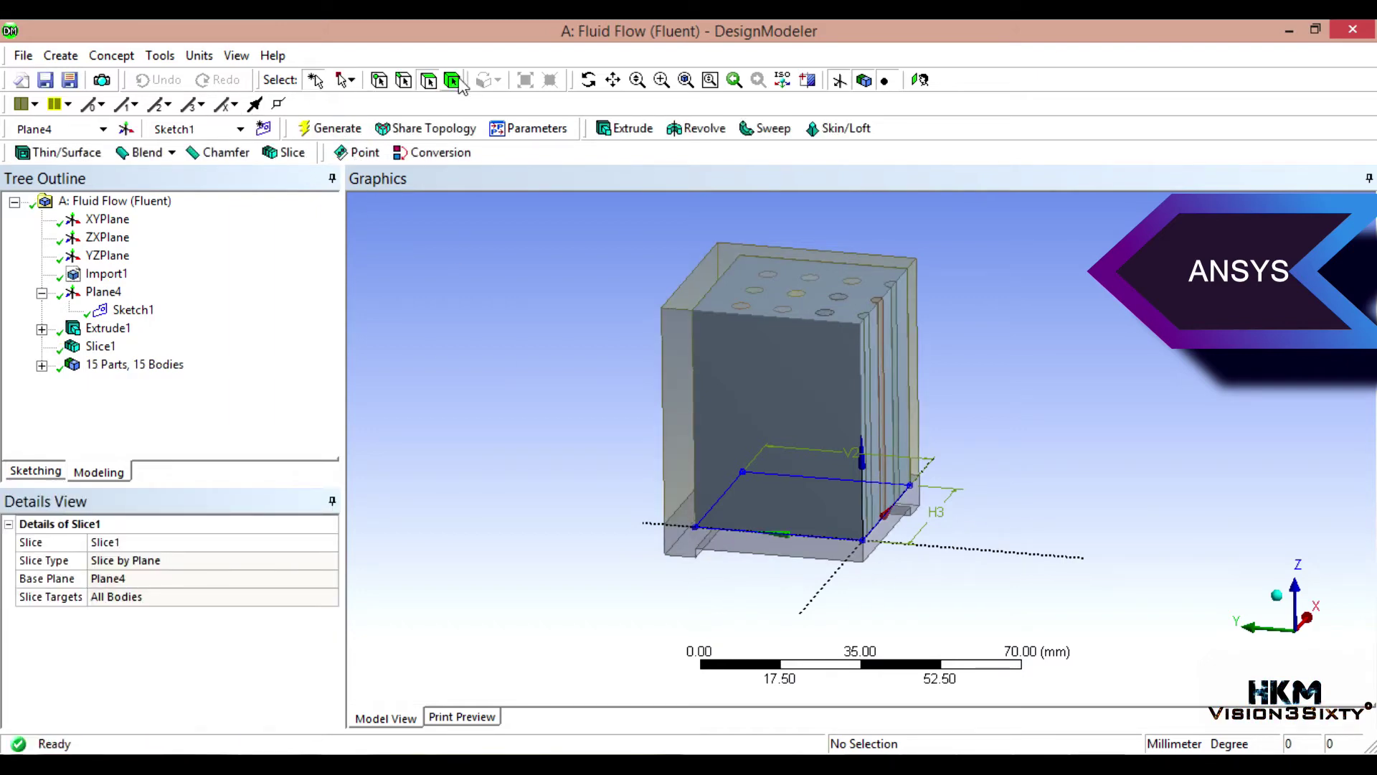
Step: Examine the sliced outer wall, base and inner block by selecting them as bodies
click(683, 376)
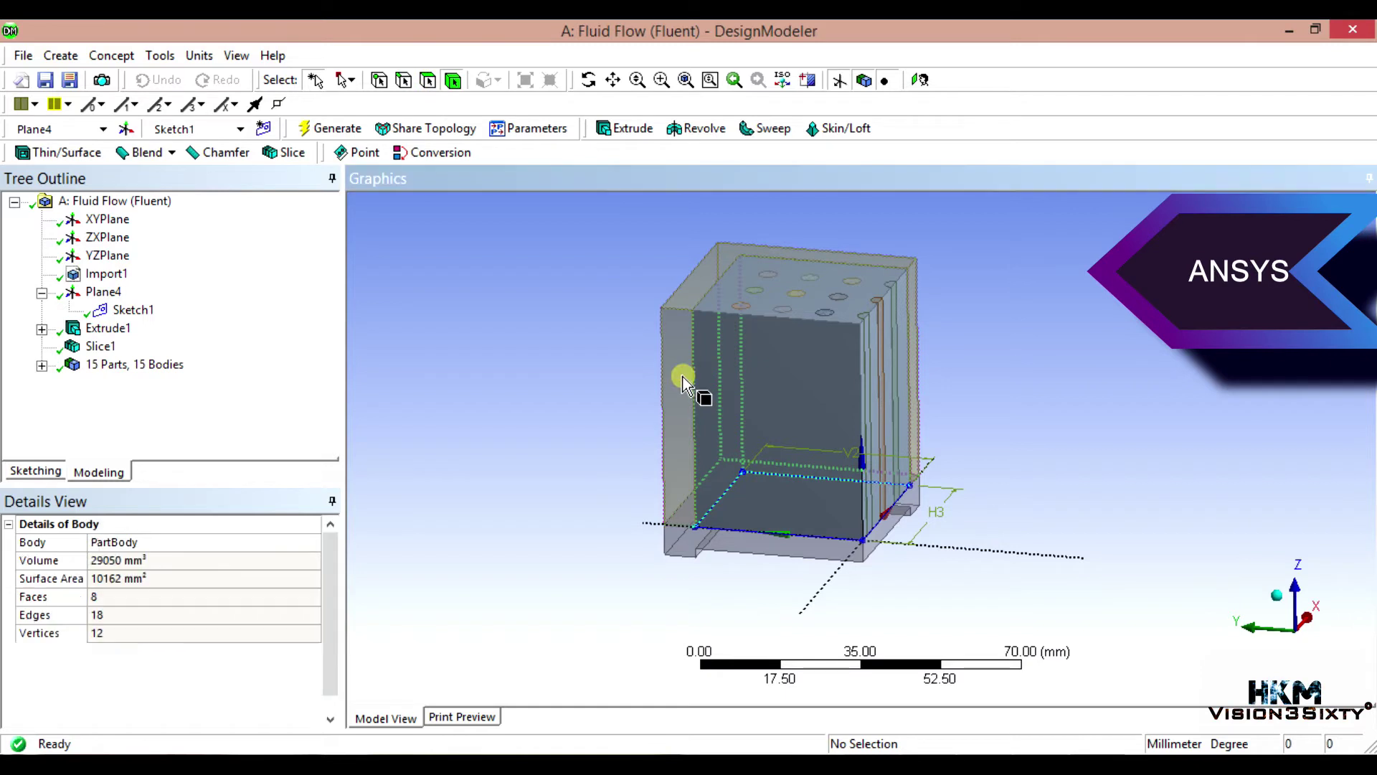
click(754, 541)
click(802, 365)
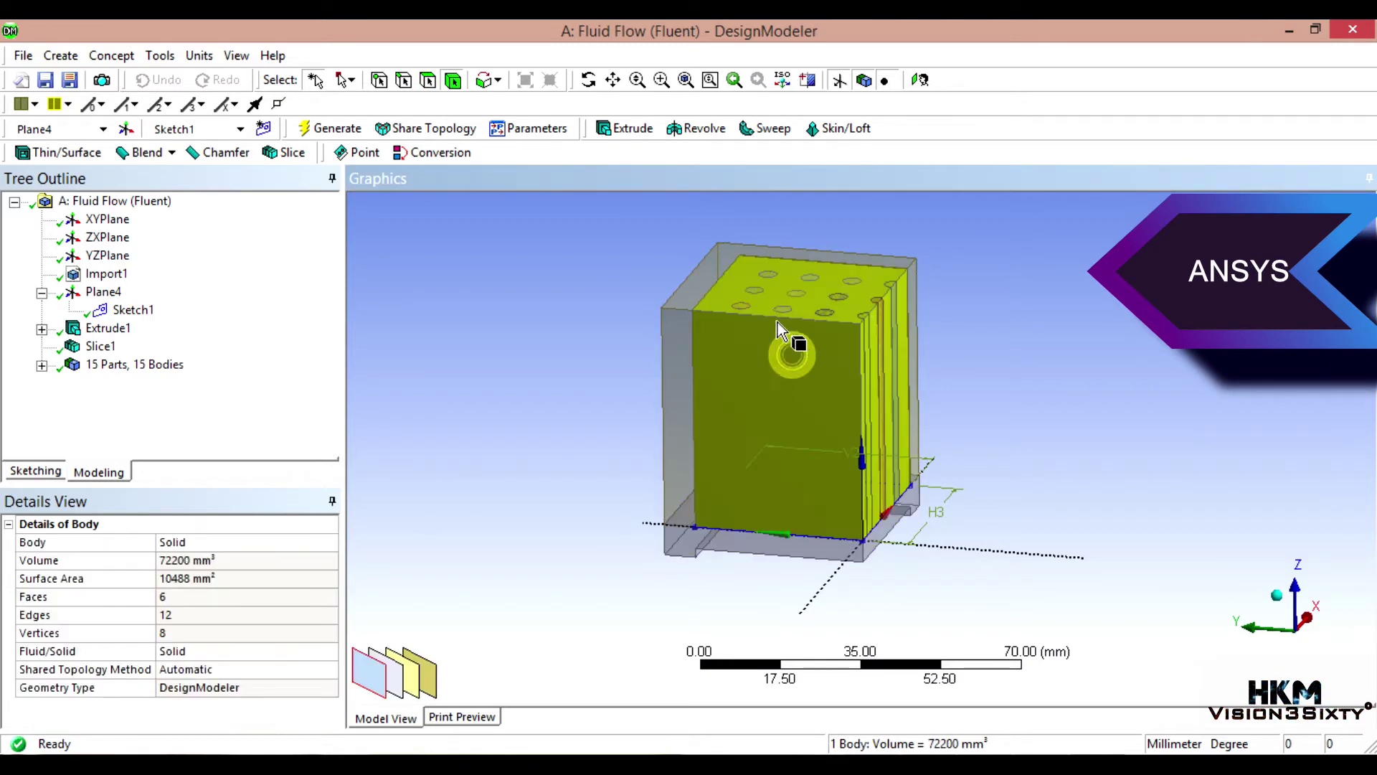
click(535, 313)
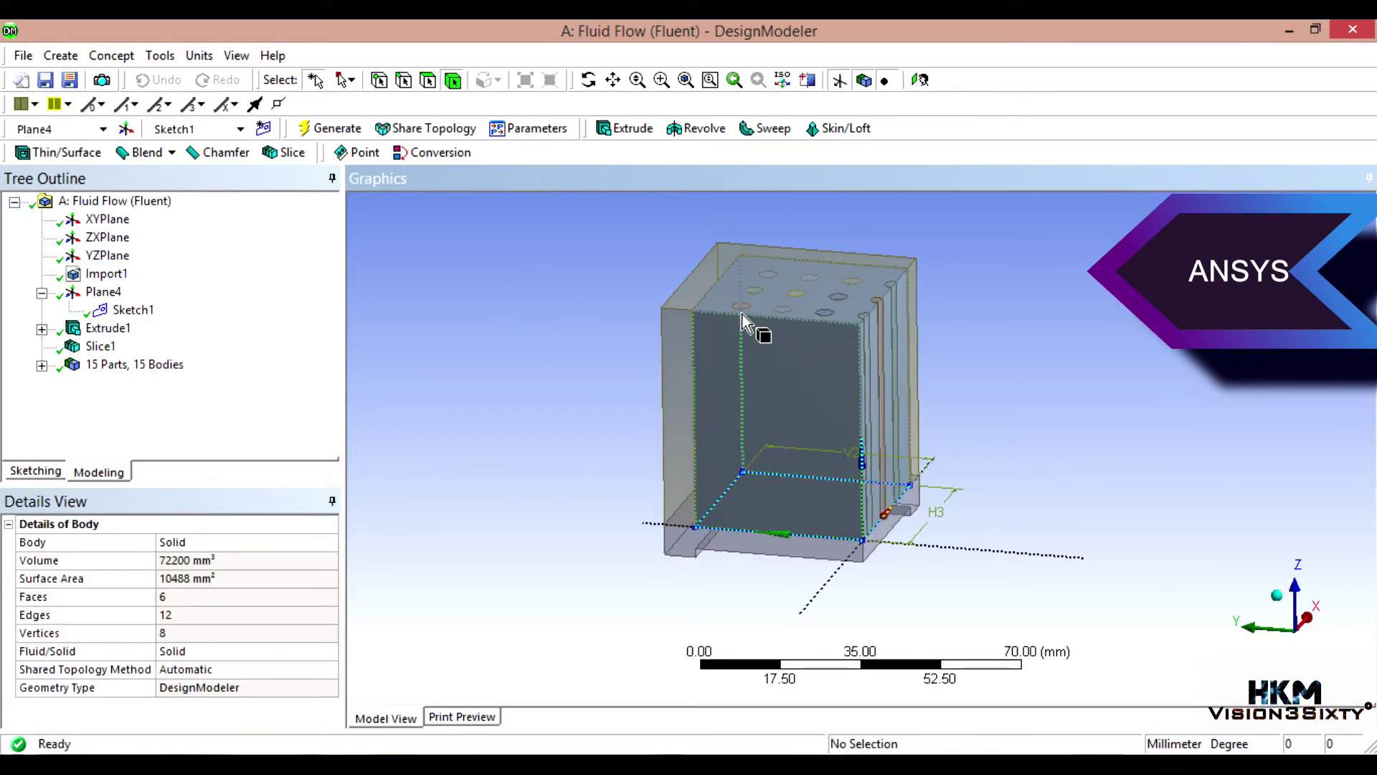
middle_drag(1087, 409, 1050, 407)
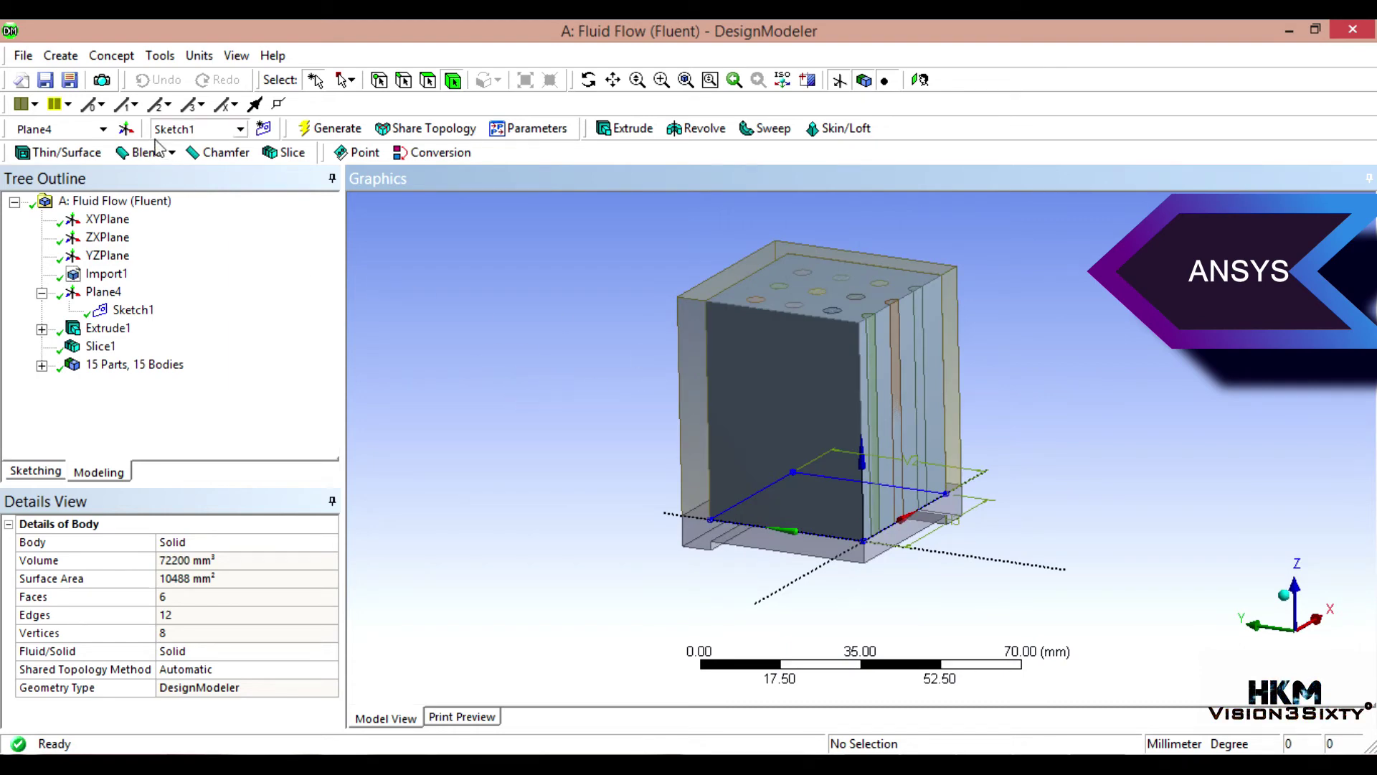
Step: Create a new plane with XYPlane as its base plane
click(125, 130)
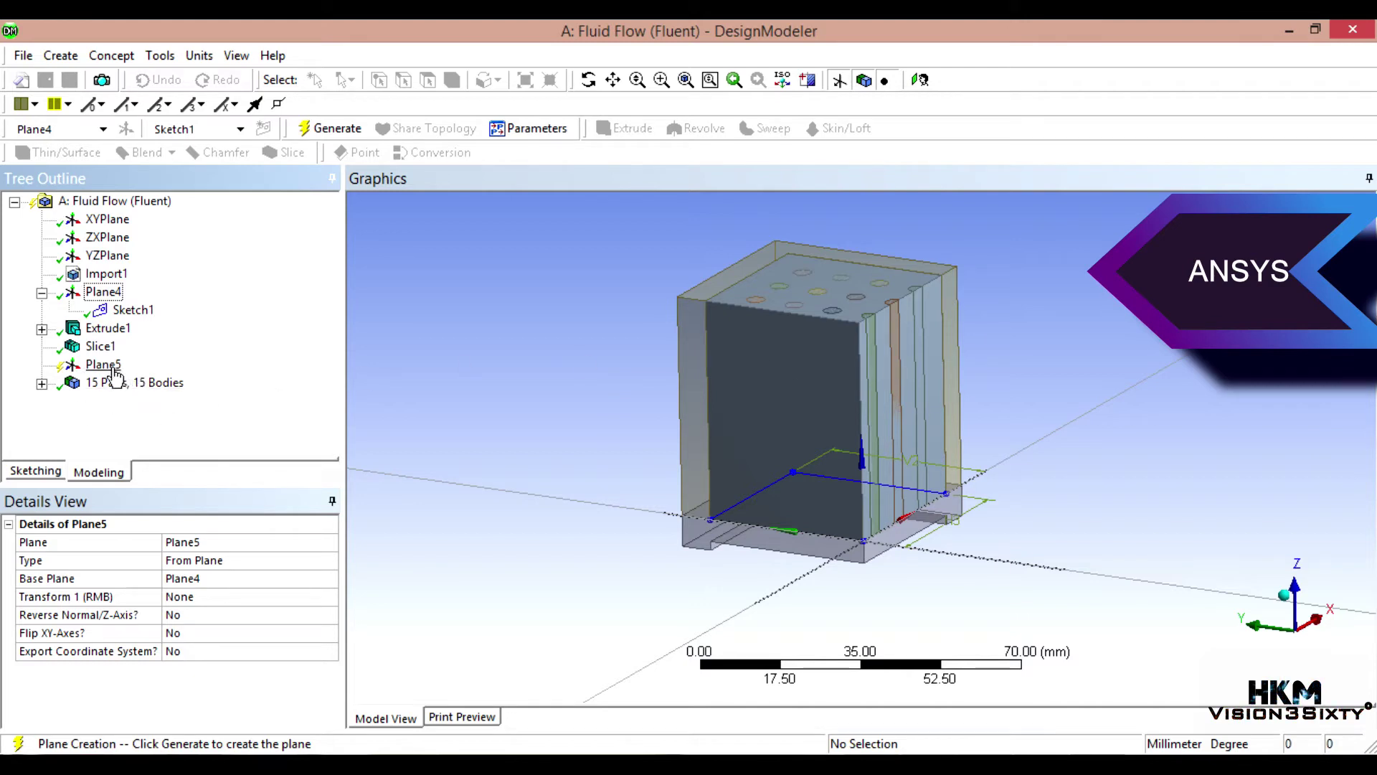
click(231, 580)
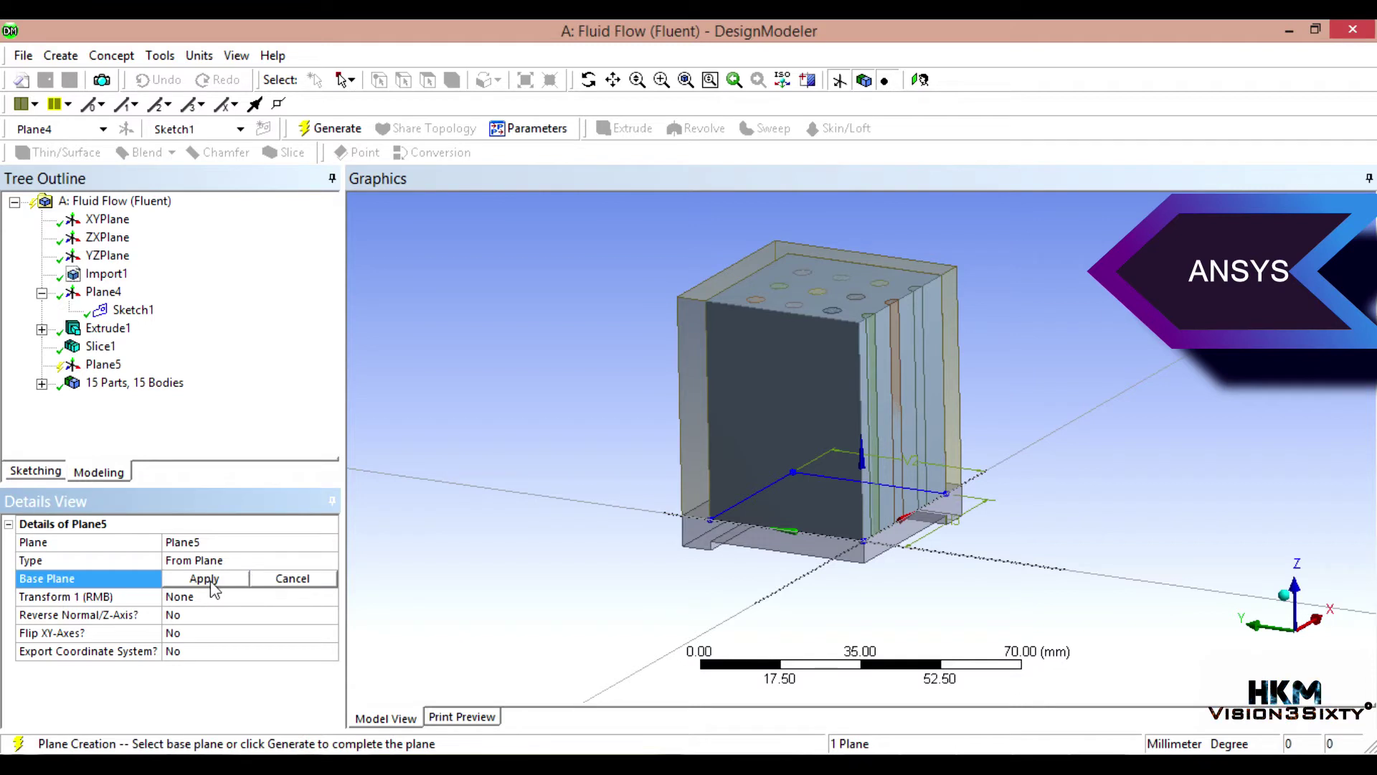
click(212, 582)
click(208, 581)
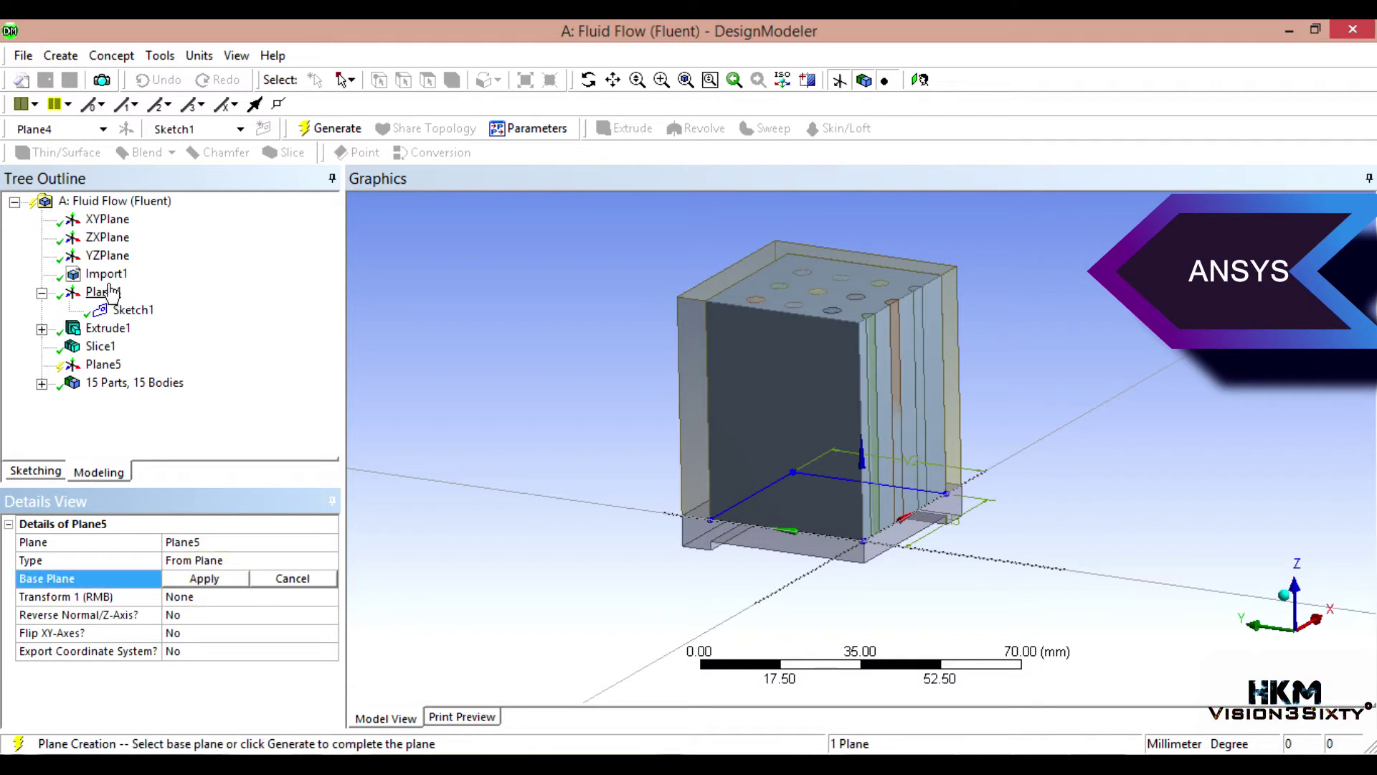
click(106, 219)
click(202, 579)
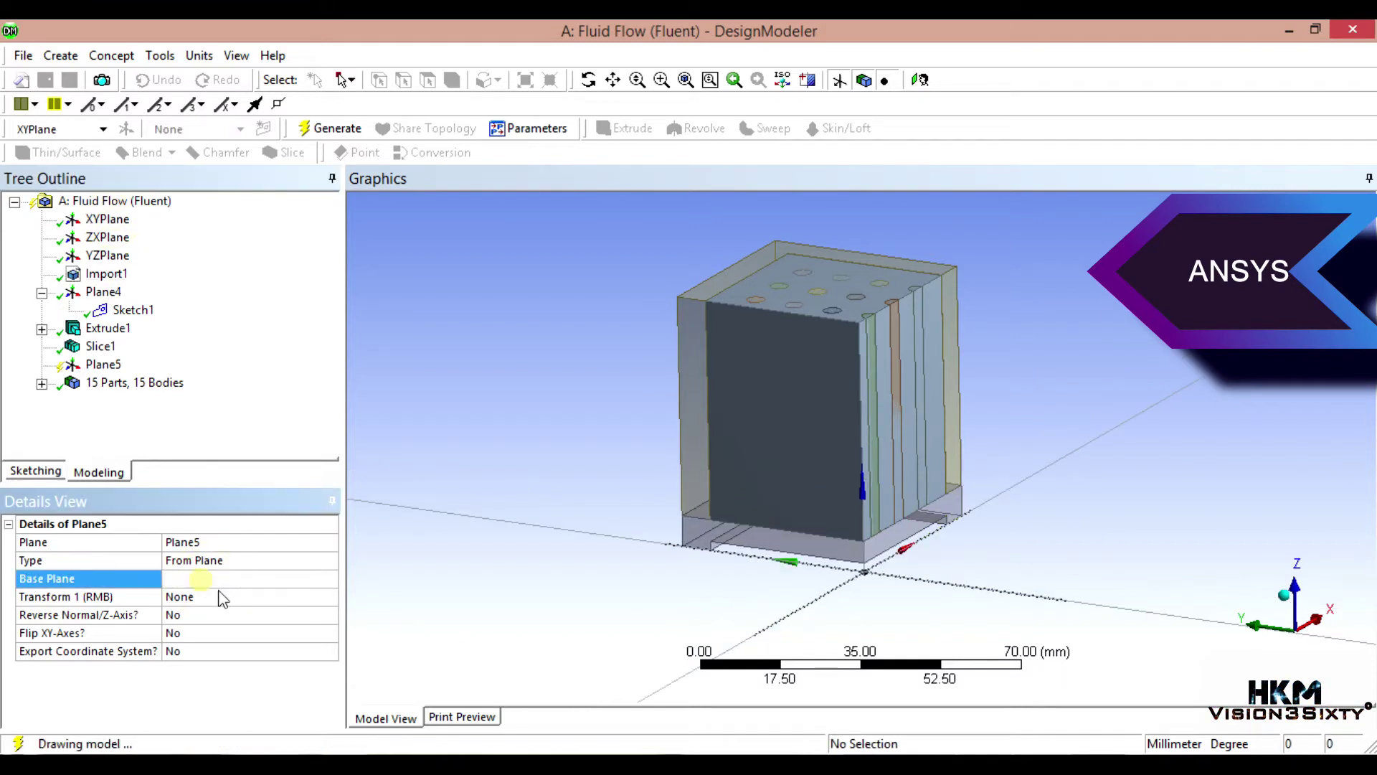
Step: Offset the new plane 53 mm along Z from XYPlane and generate it
click(203, 601)
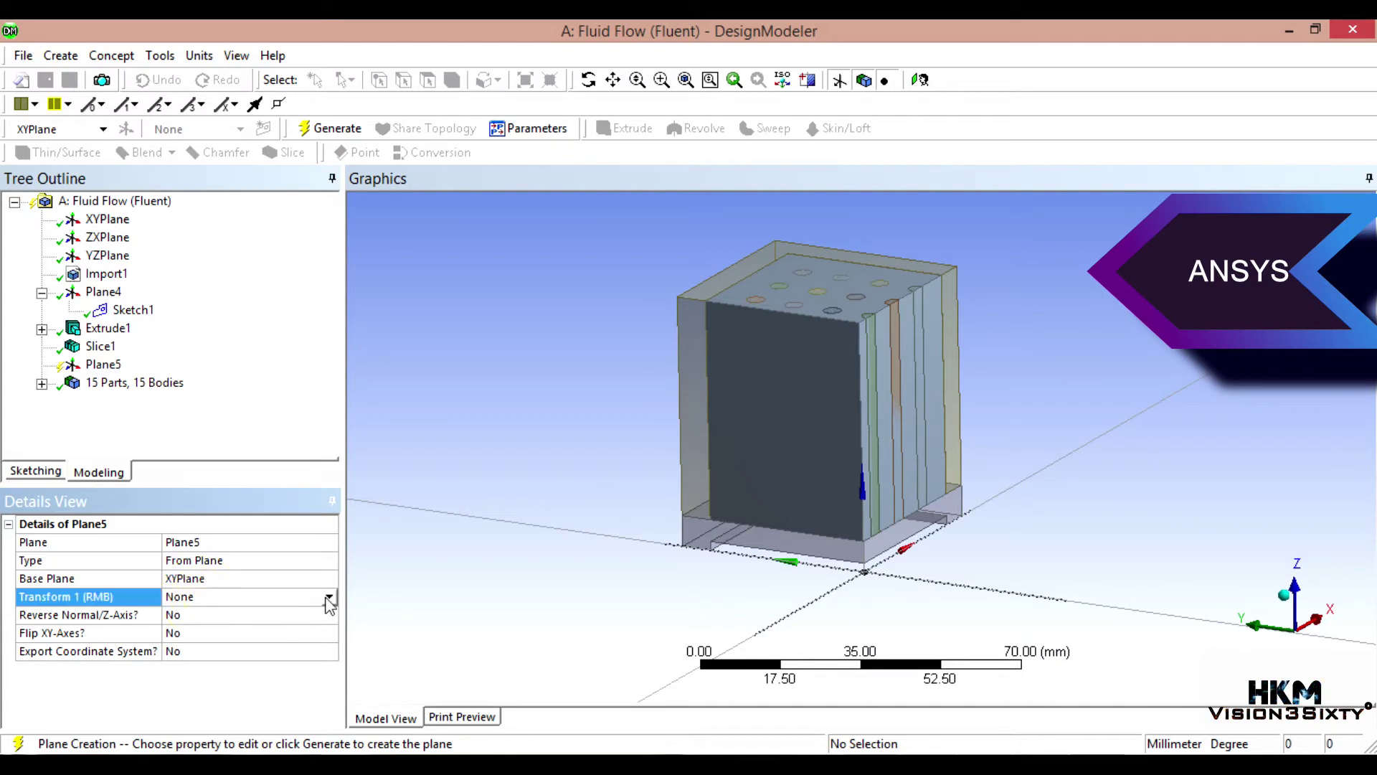
click(329, 596)
click(188, 678)
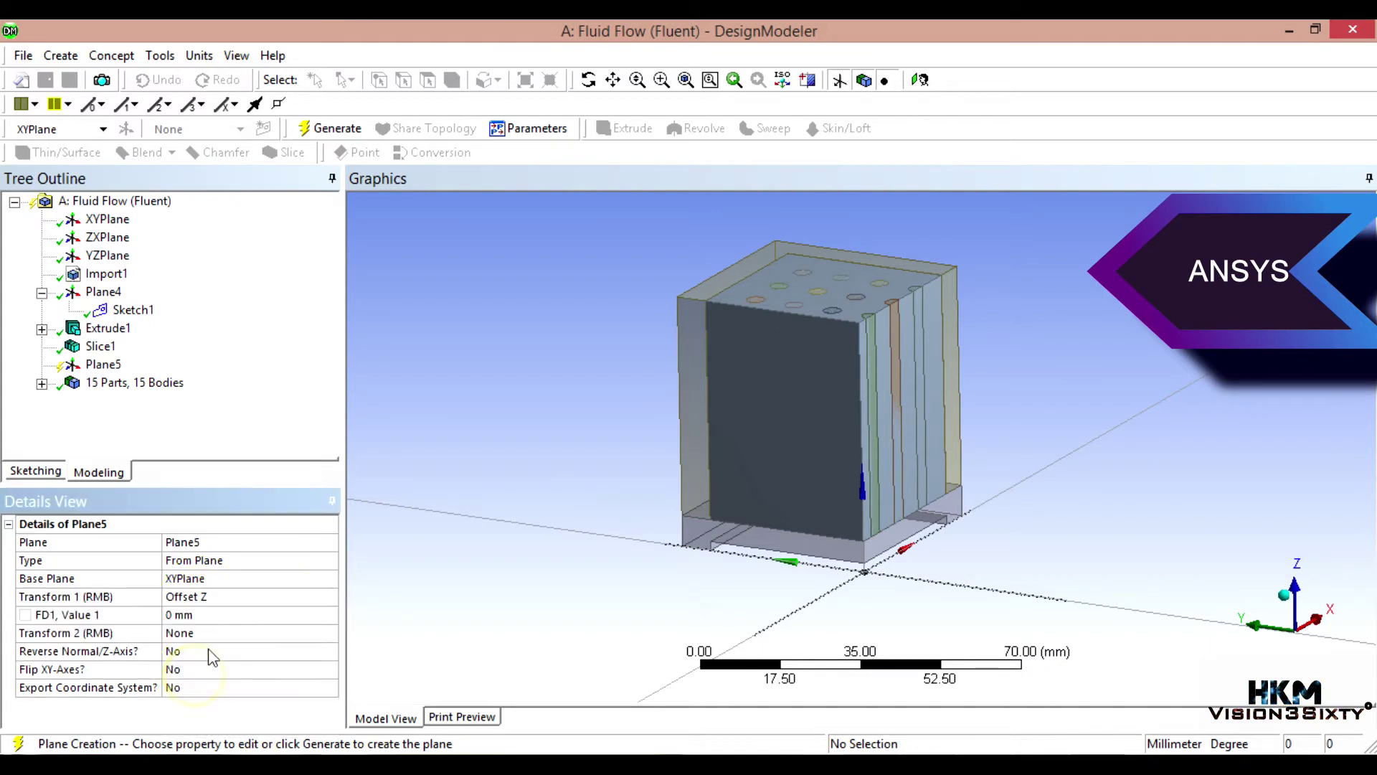
click(203, 617)
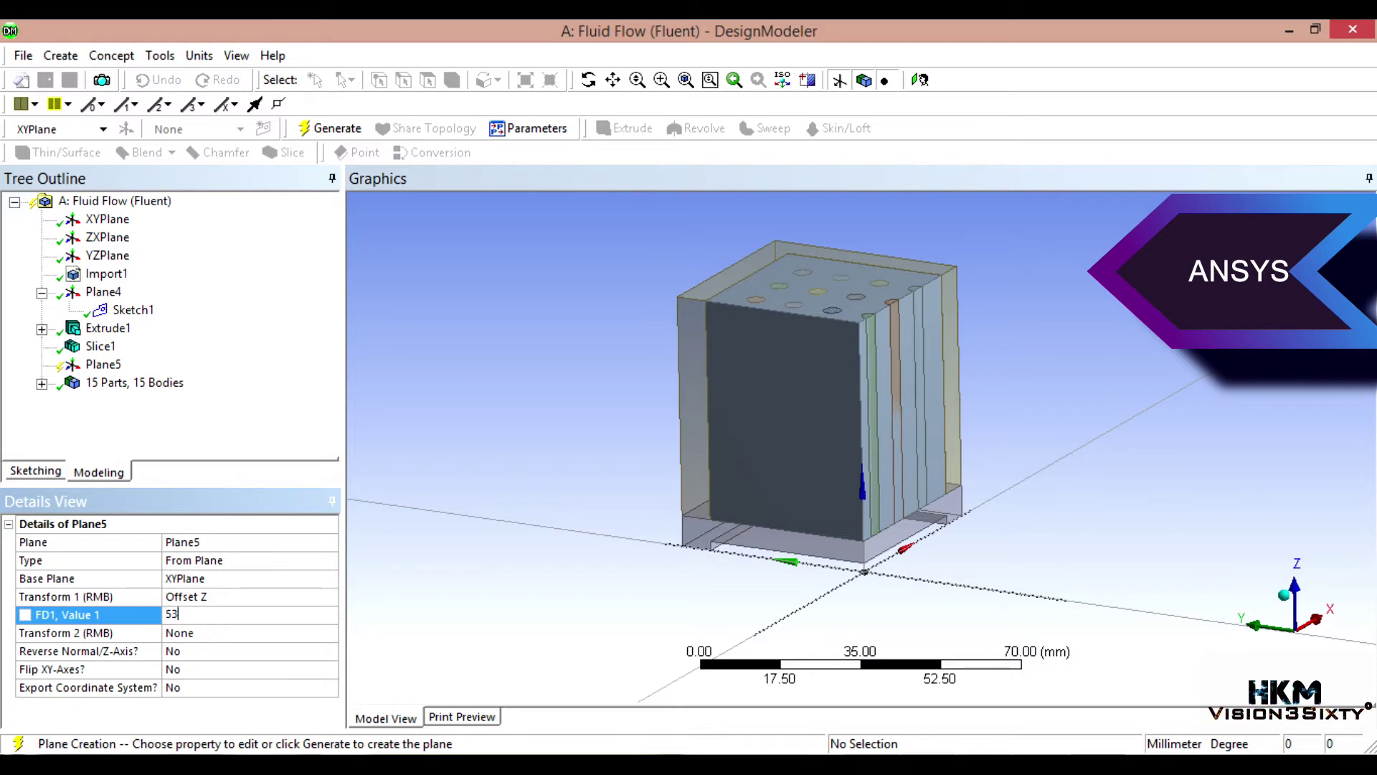
text(53)
click(413, 602)
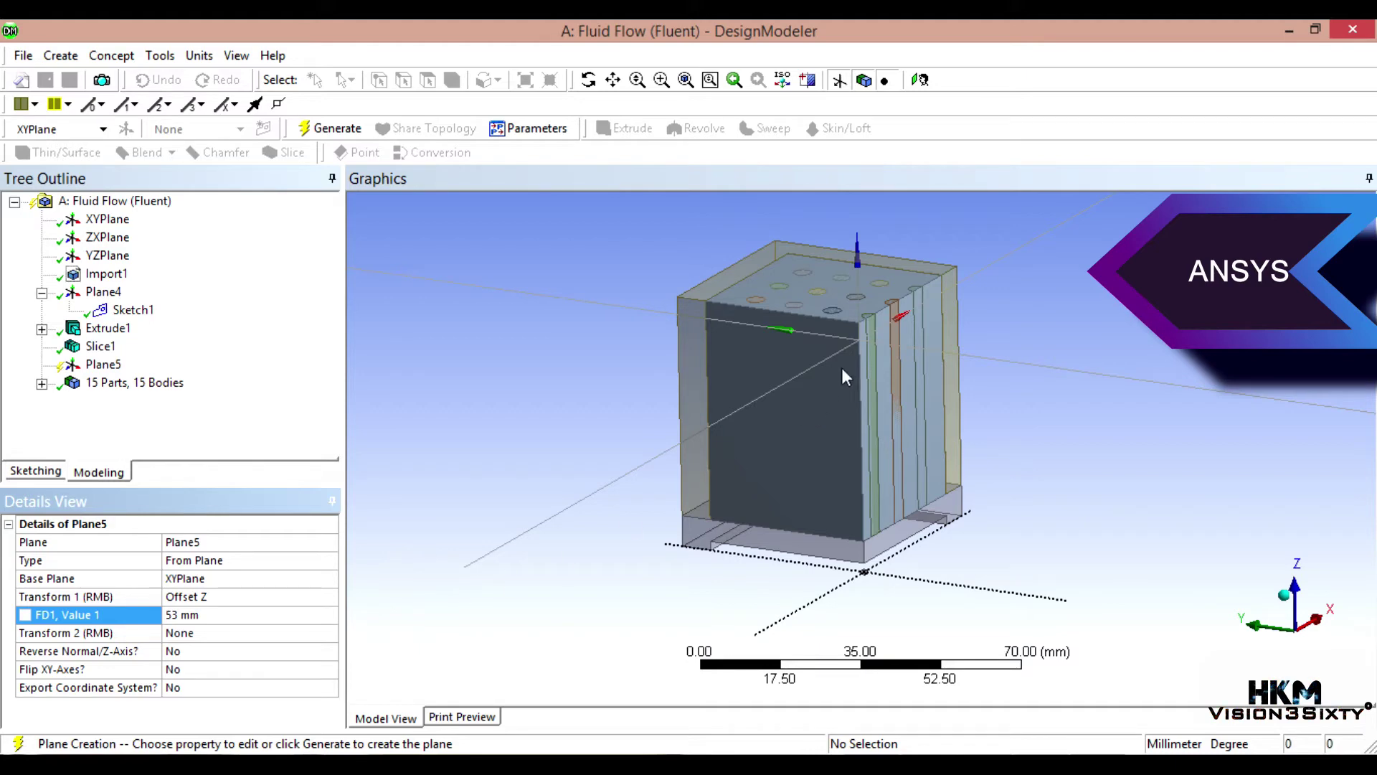
middle_drag(884, 347, 940, 467)
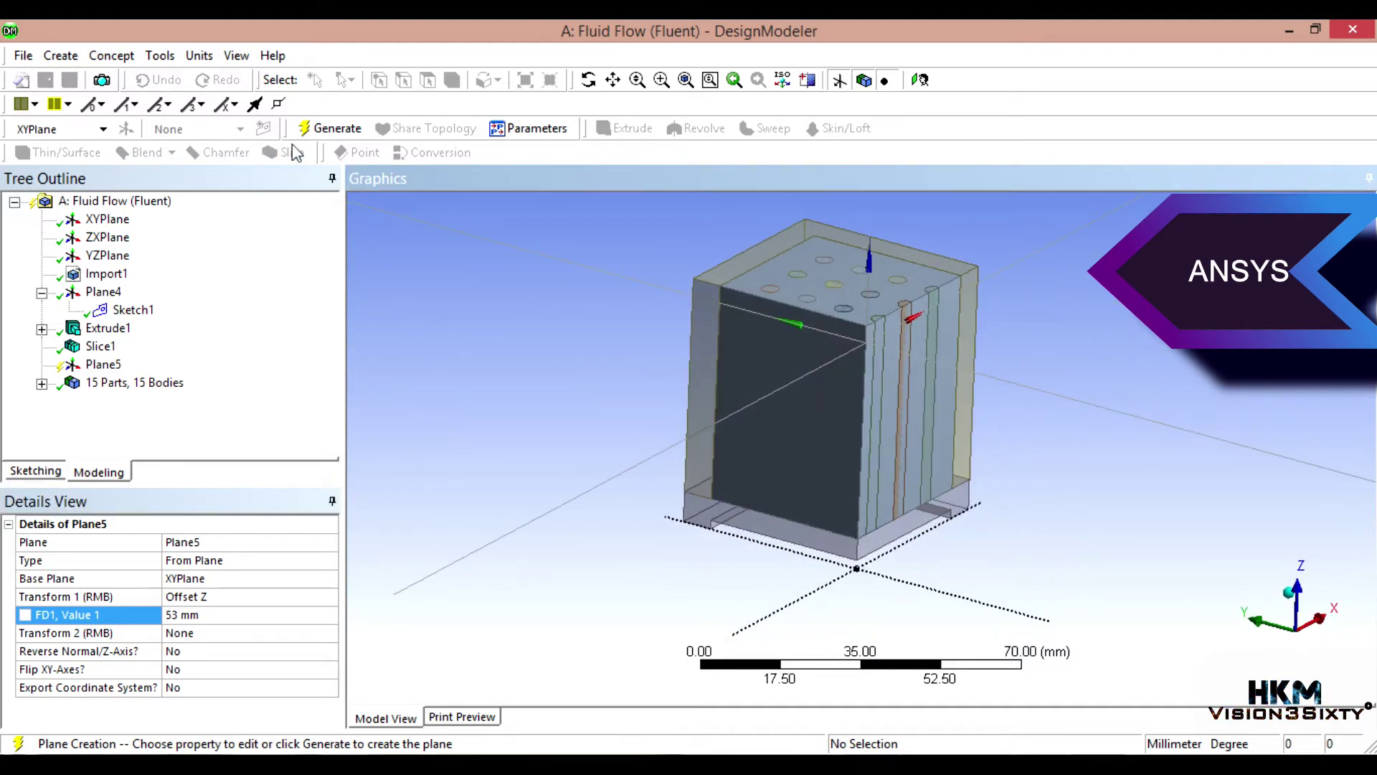
click(327, 128)
middle_drag(525, 424, 567, 434)
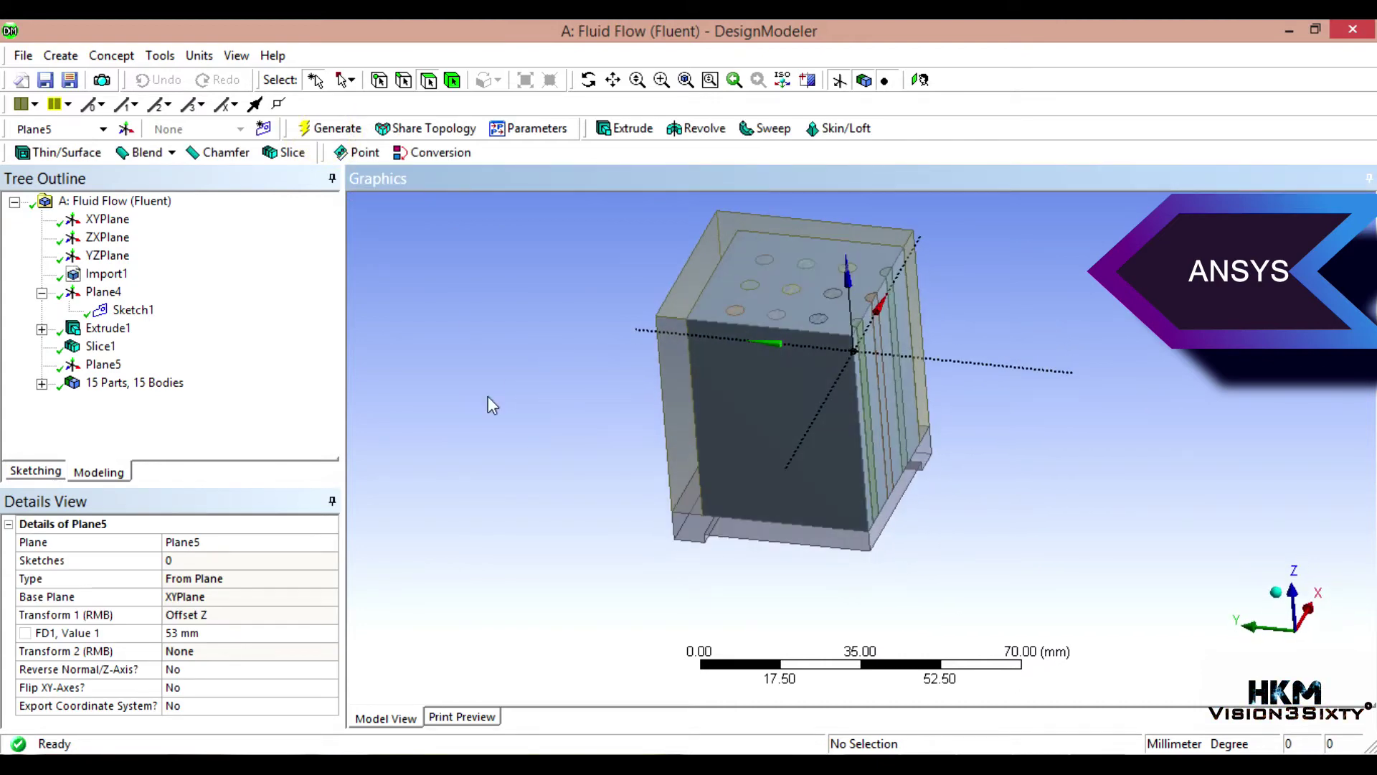
Step: Start a slice by plane with the 53 mm offset plane (Plane5) as base plane and slice targets set to Selected Bodies
click(284, 152)
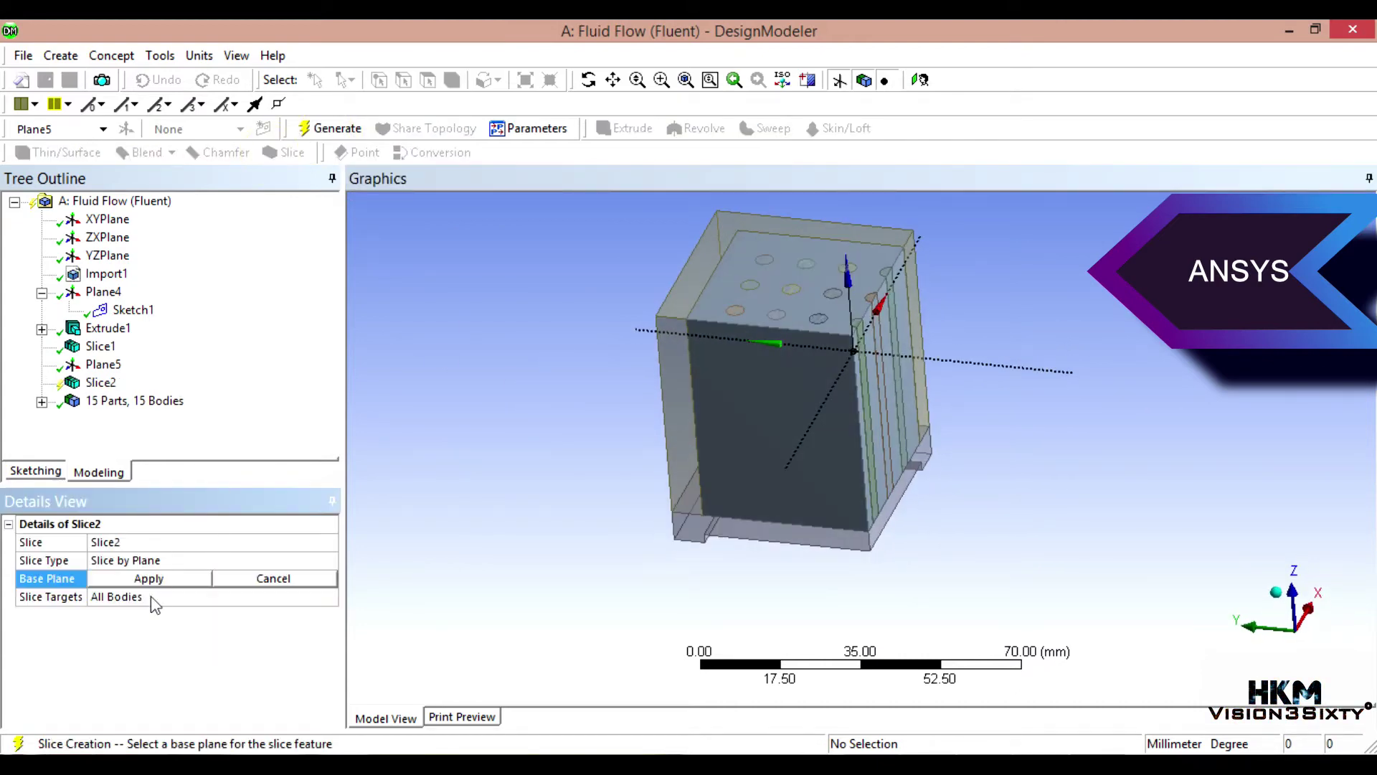
click(103, 364)
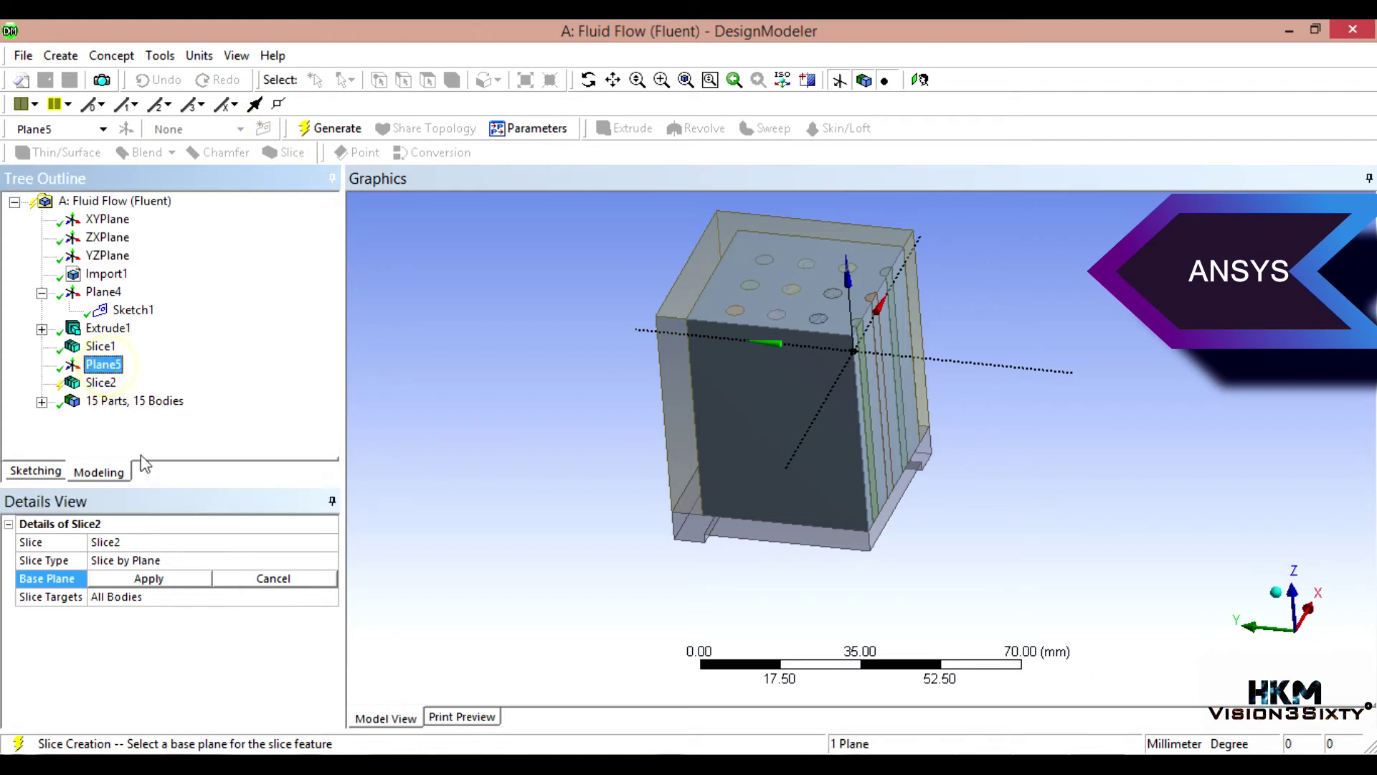
click(148, 579)
click(141, 603)
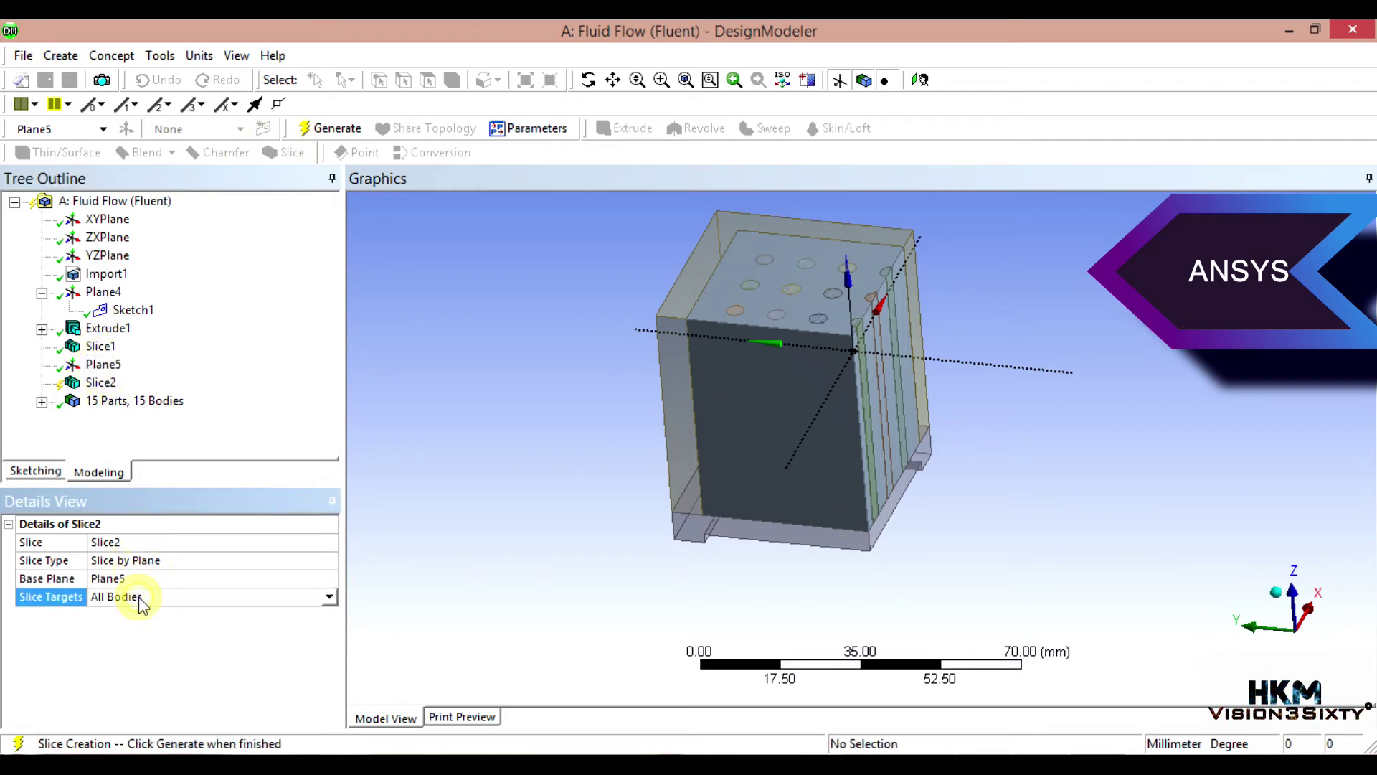
click(329, 597)
click(179, 625)
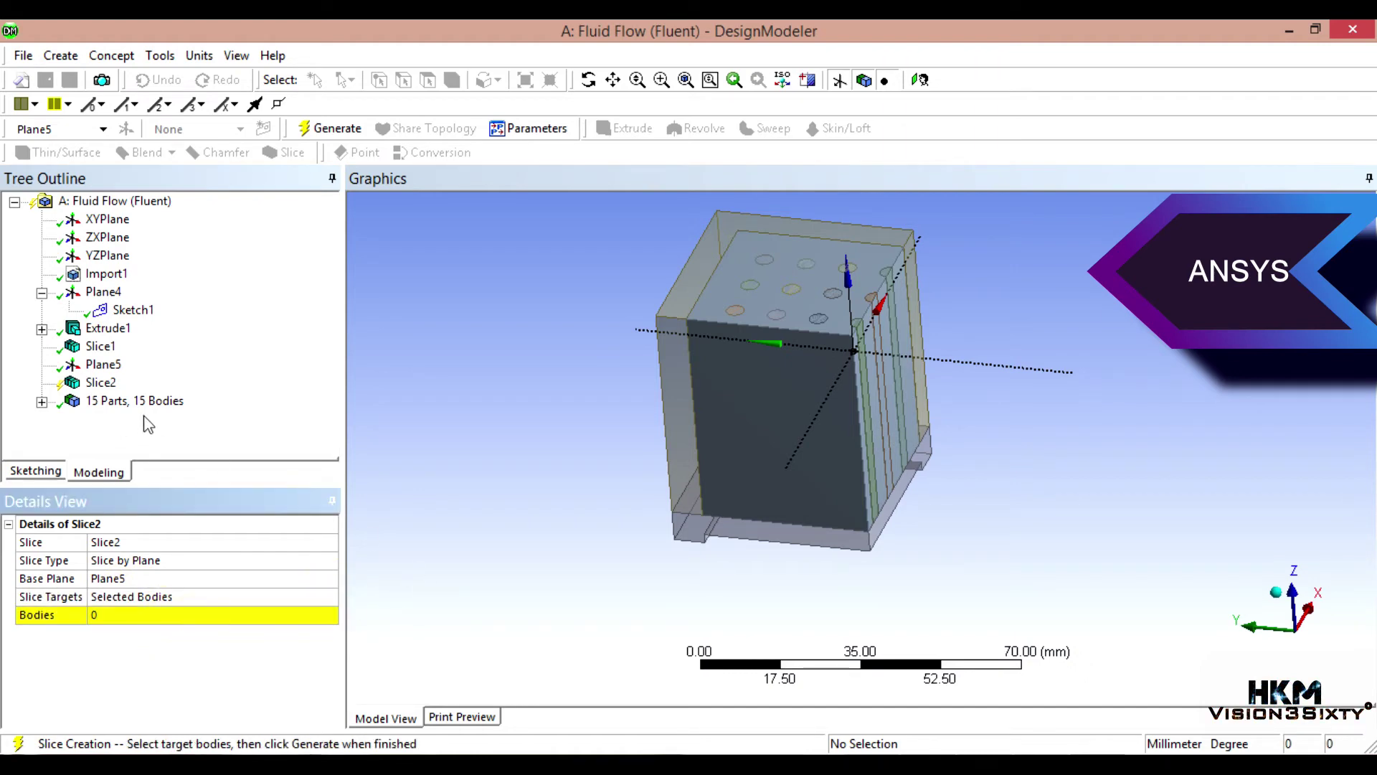
Step: Assign the inner block as the only body to slice and generate the slice
click(745, 376)
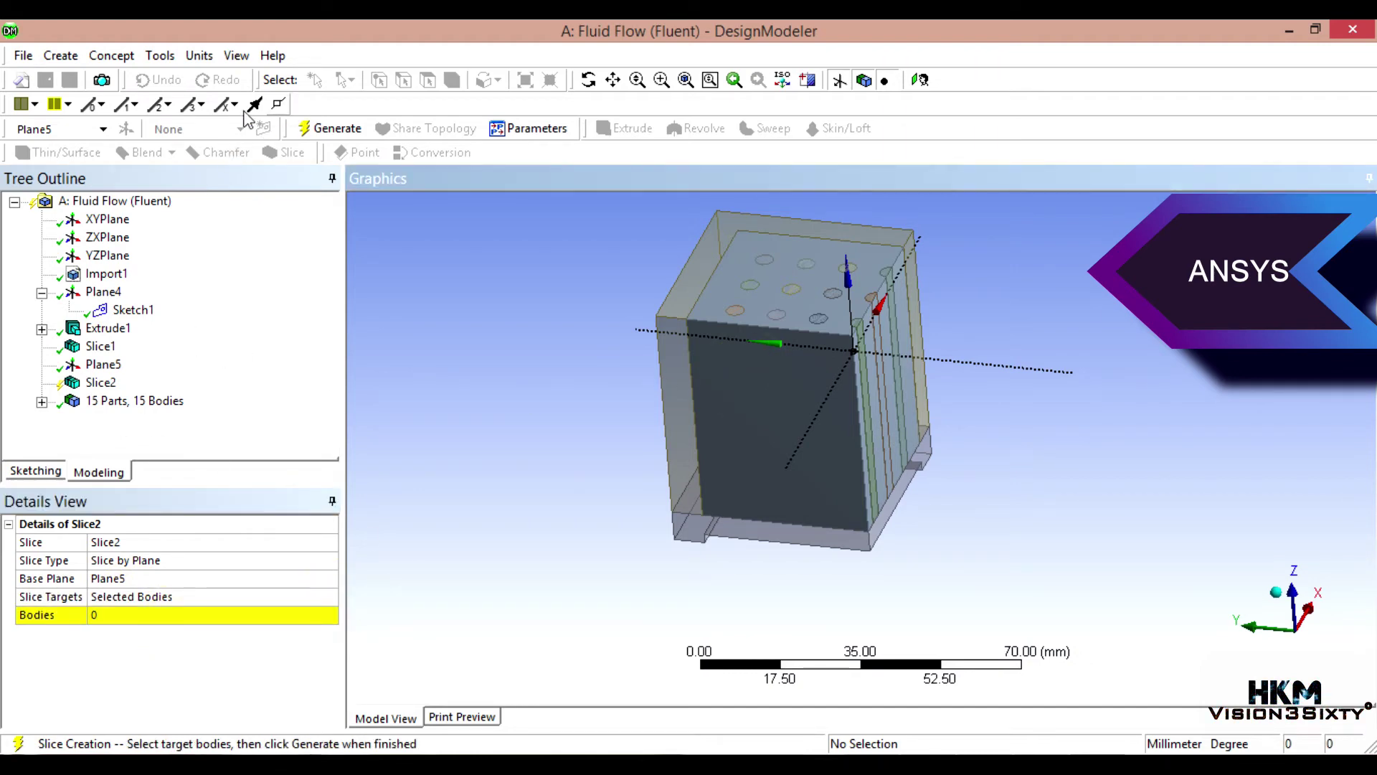
click(109, 619)
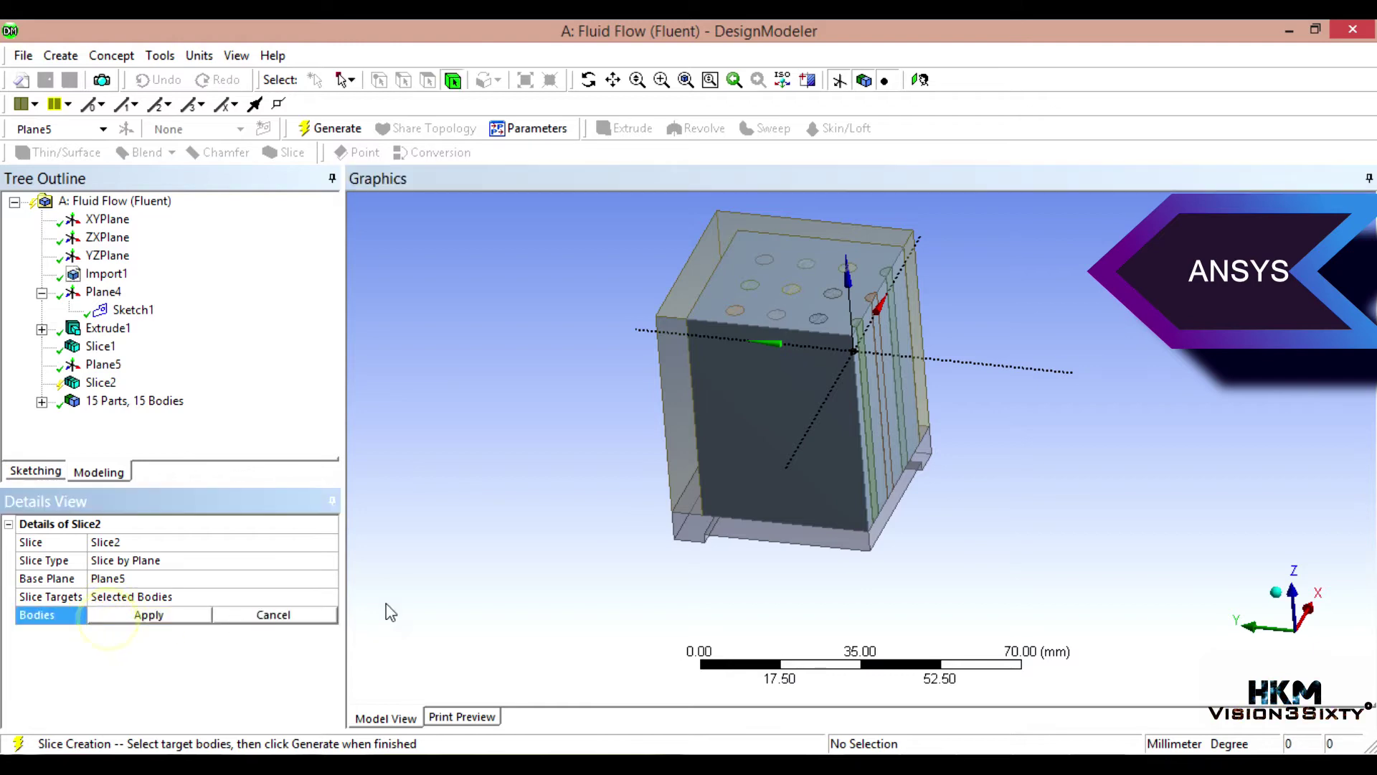
click(740, 388)
middle_drag(592, 469, 569, 443)
click(145, 619)
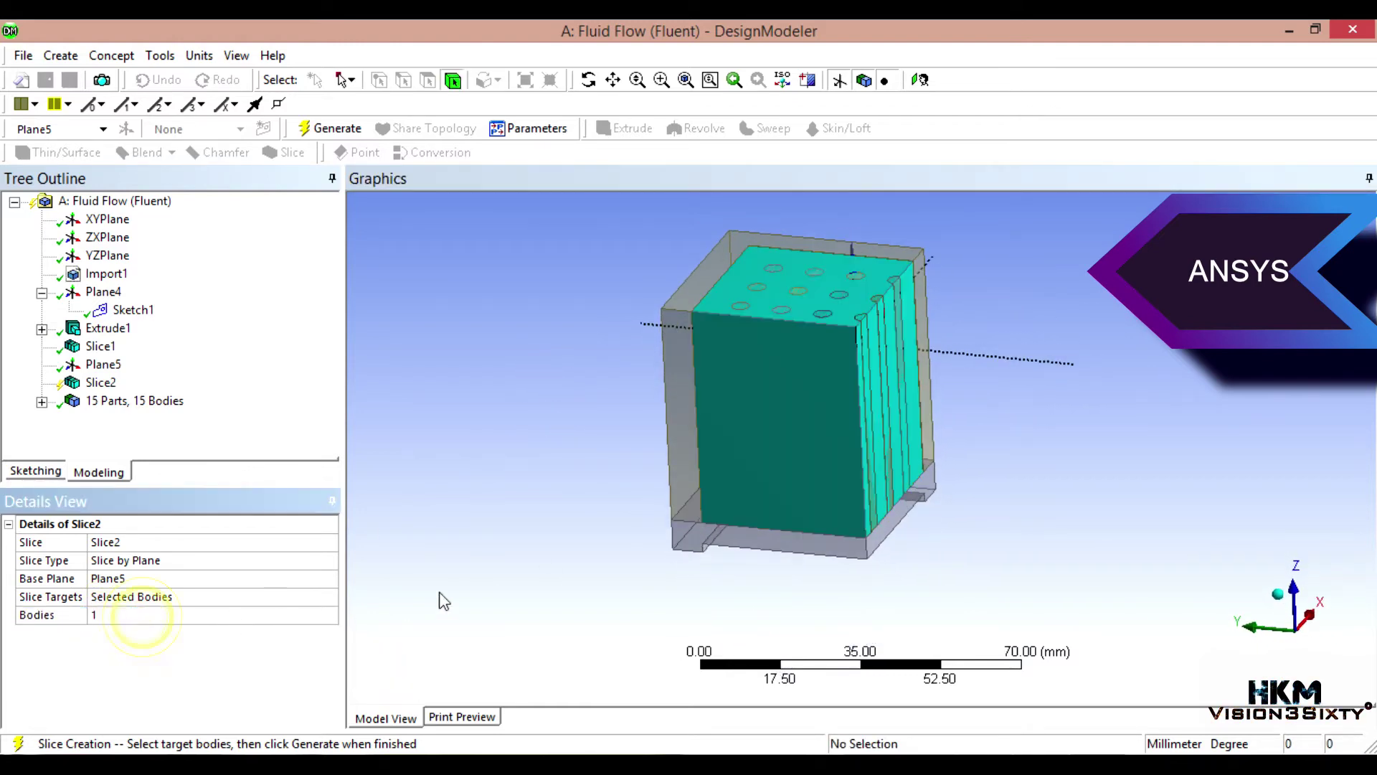
click(332, 129)
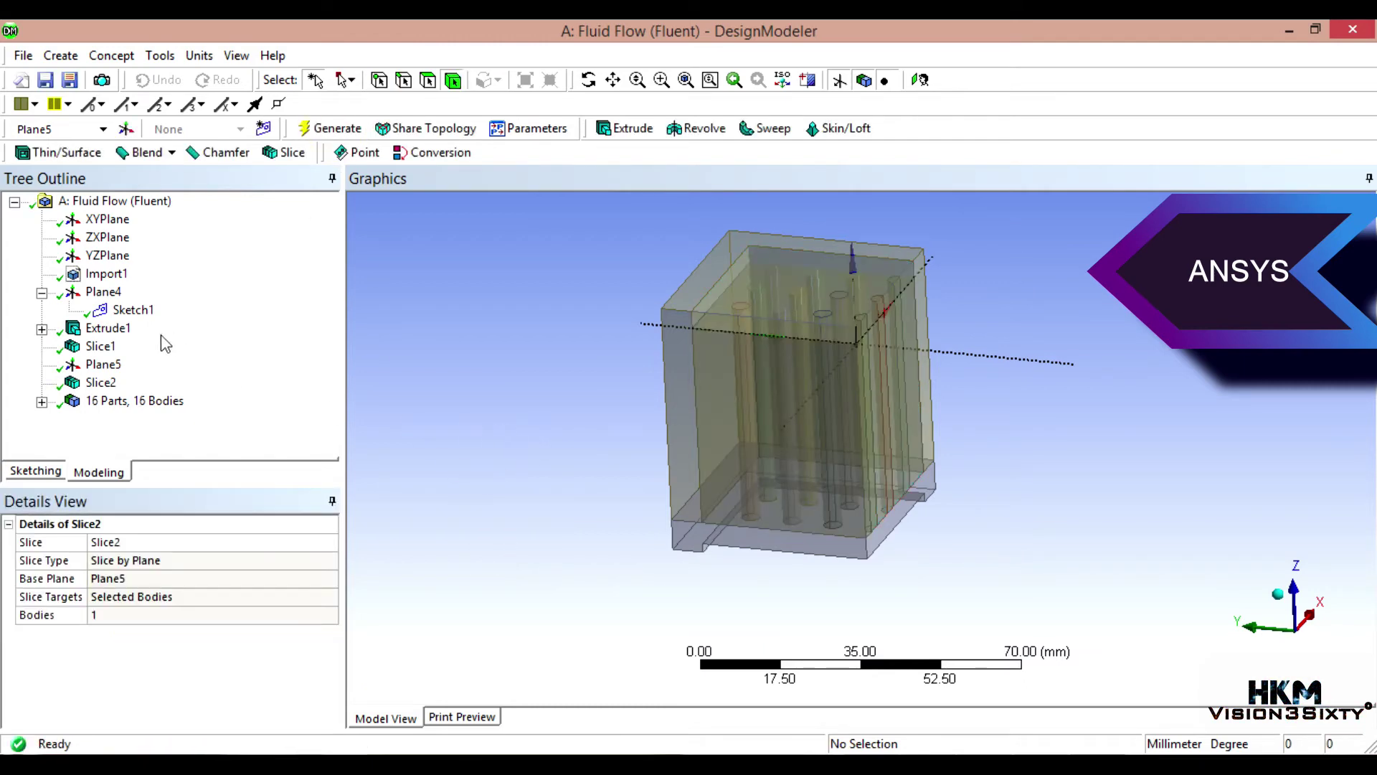
Step: Examine the upper and lower parts of the sliced inner block by selecting each body
click(738, 370)
click(721, 325)
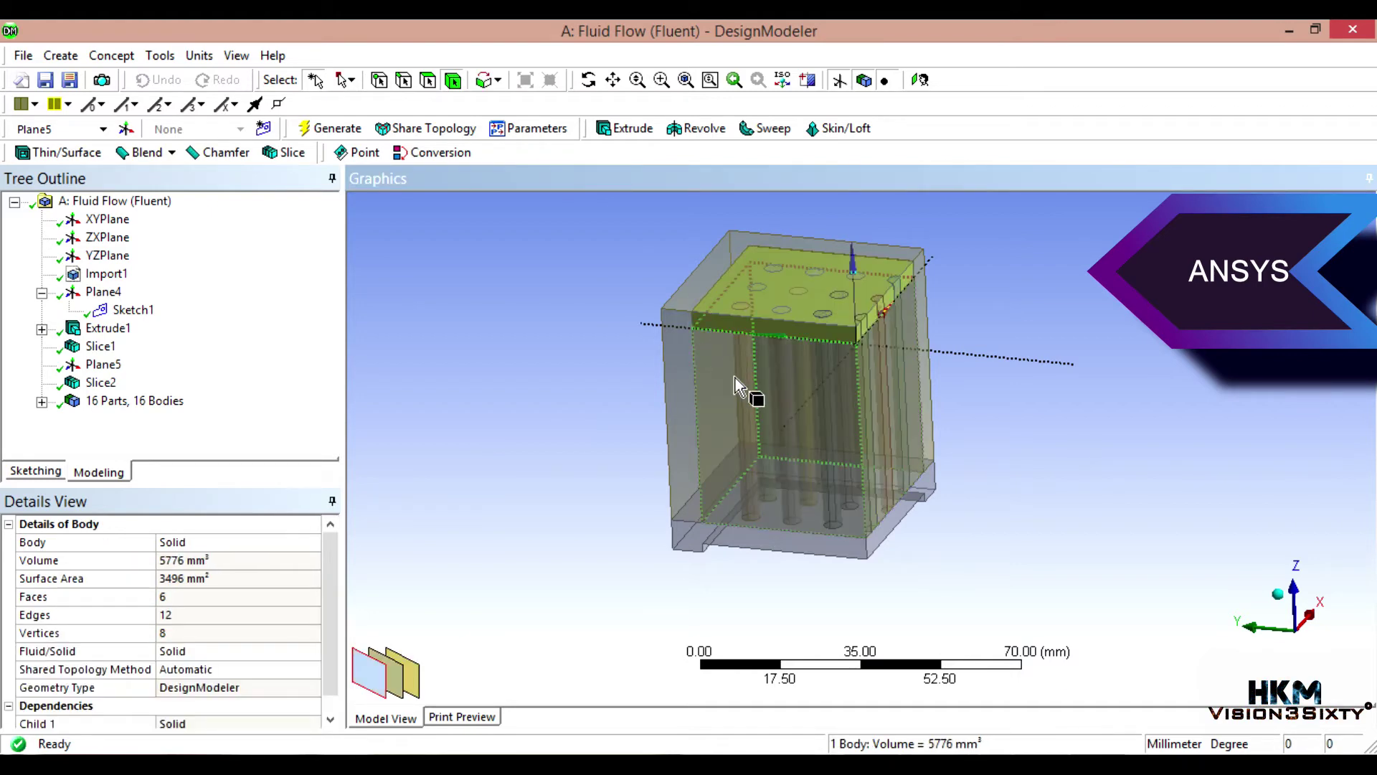
click(736, 377)
click(730, 322)
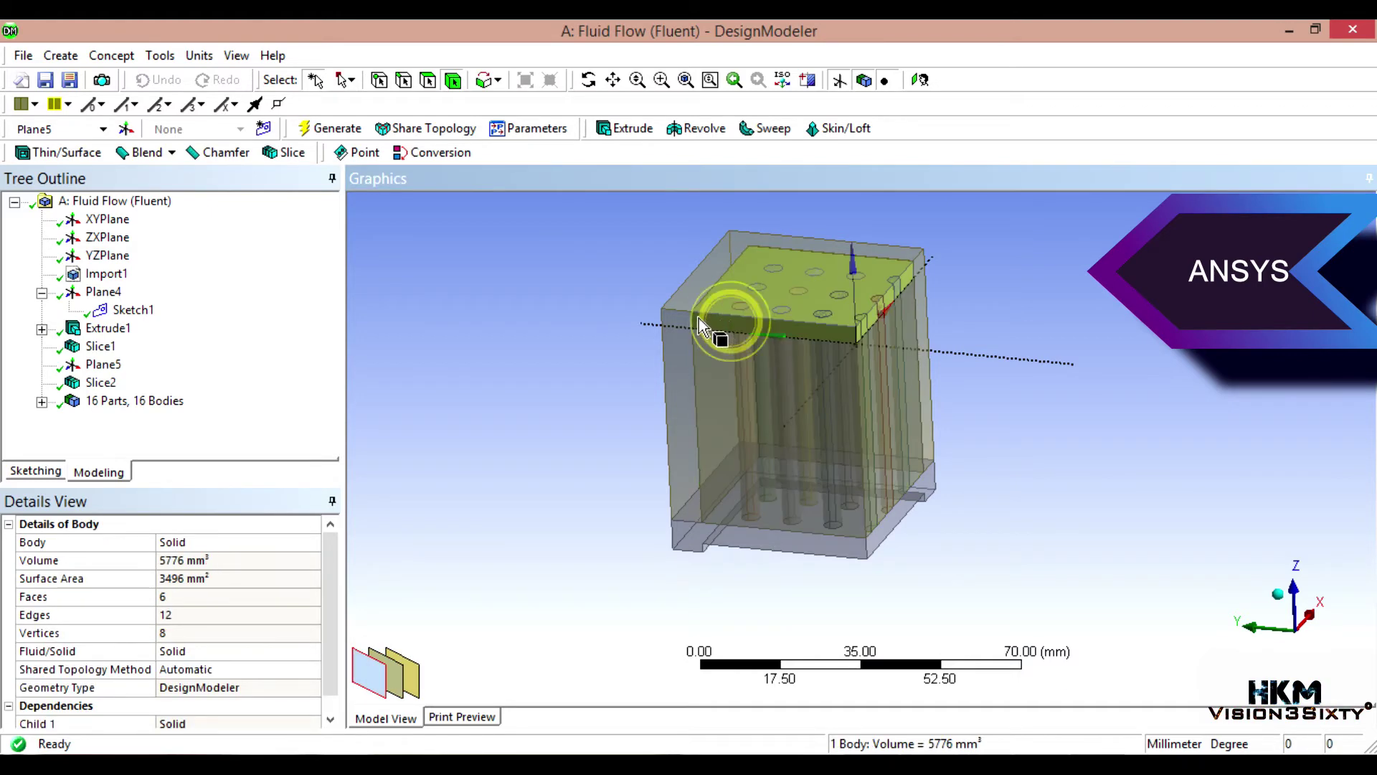
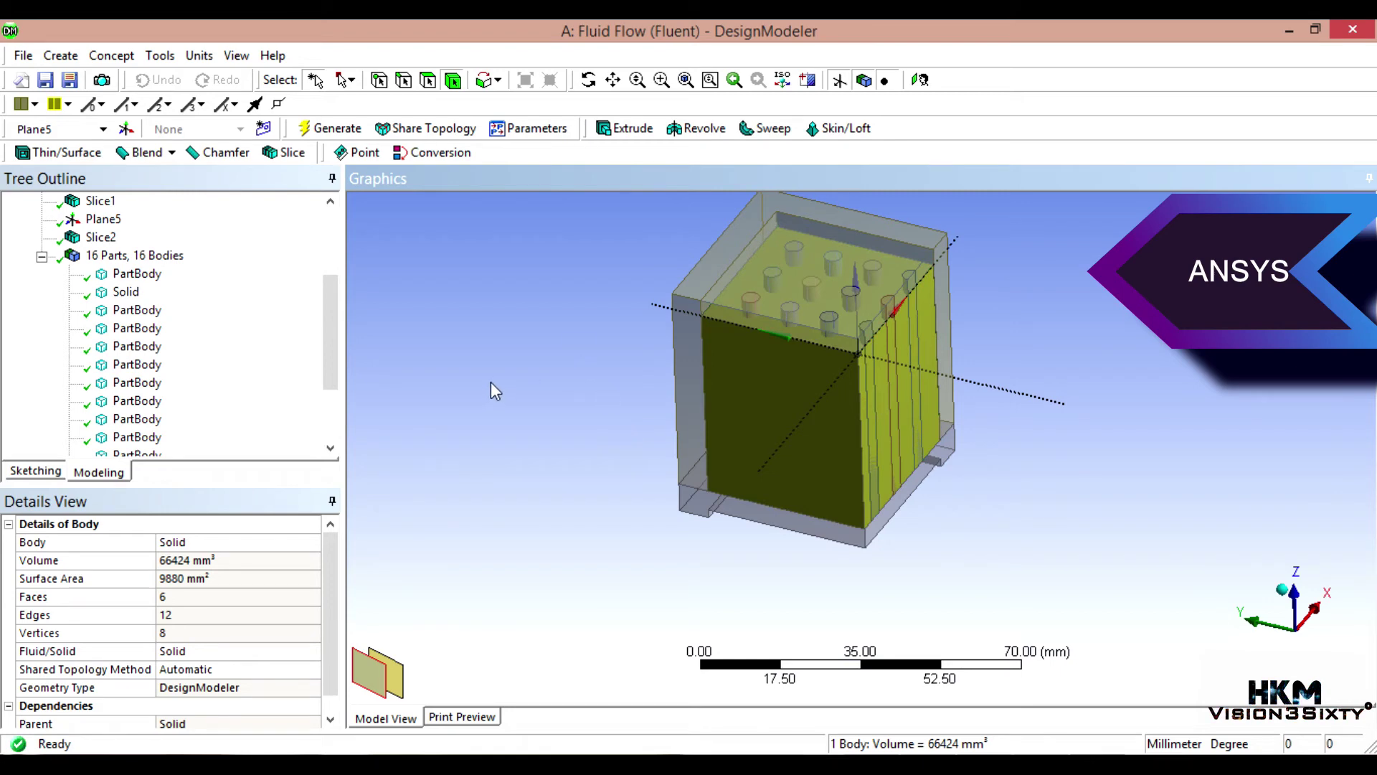
Step: Add a Boolean feature and set its operation to Subtract
click(63, 55)
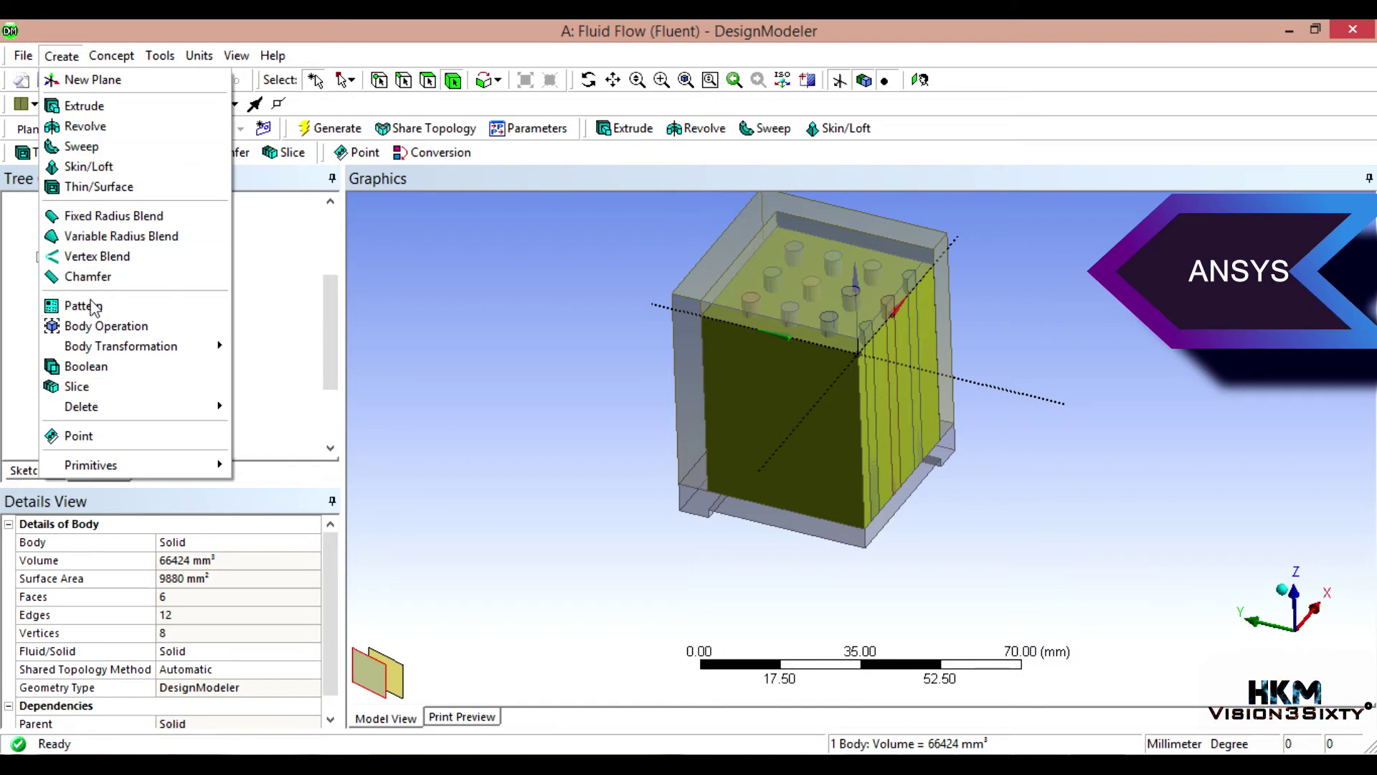
click(86, 366)
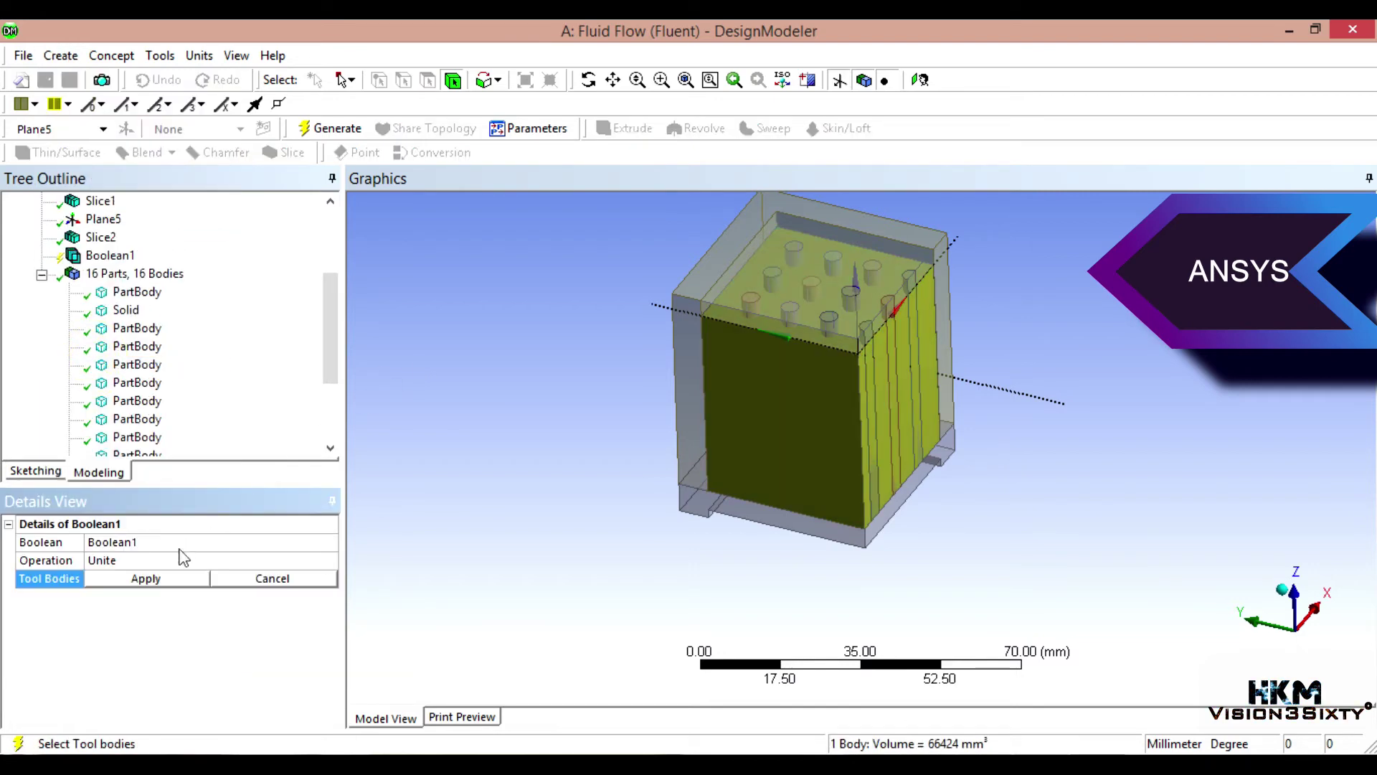
click(145, 578)
click(215, 560)
click(308, 562)
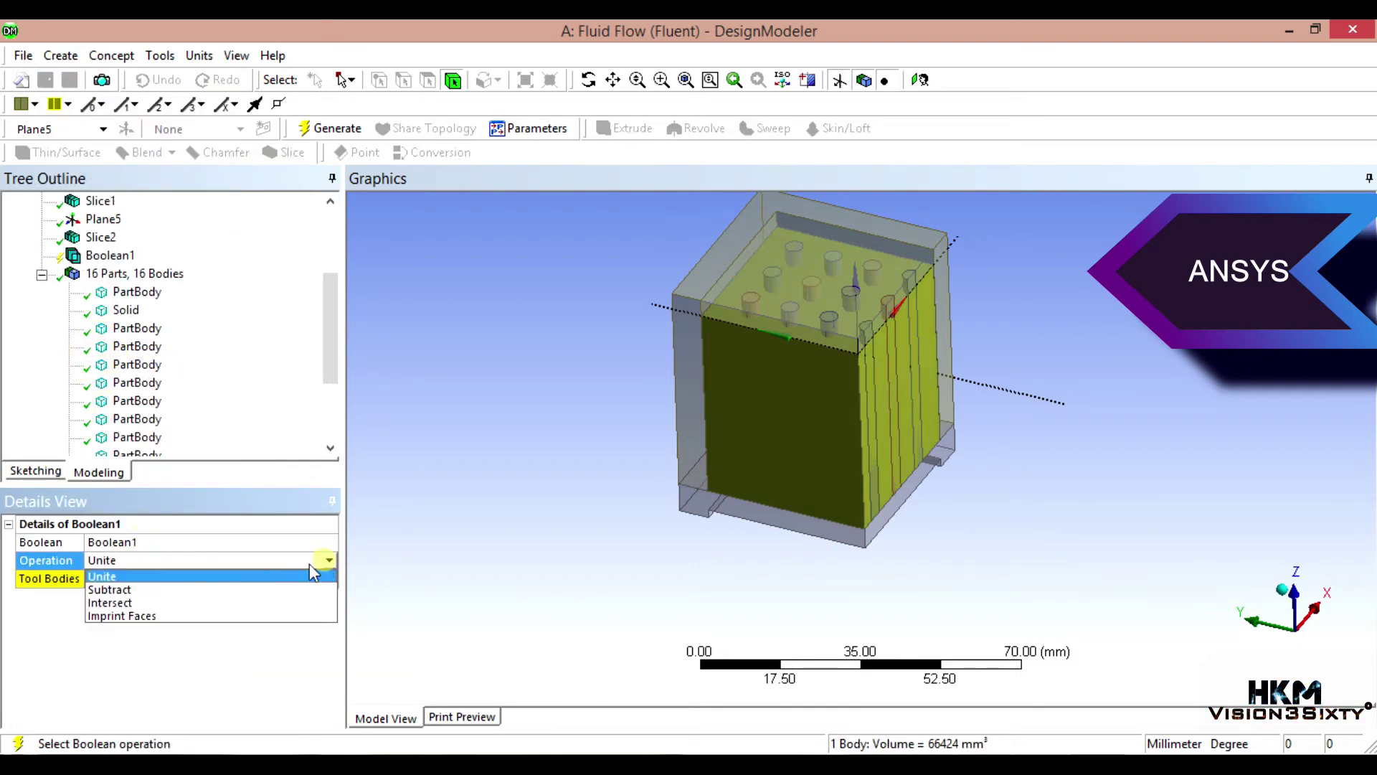
click(107, 585)
Step: Assign the upper and lower parts of the inner block as the Boolean's target bodies
click(204, 578)
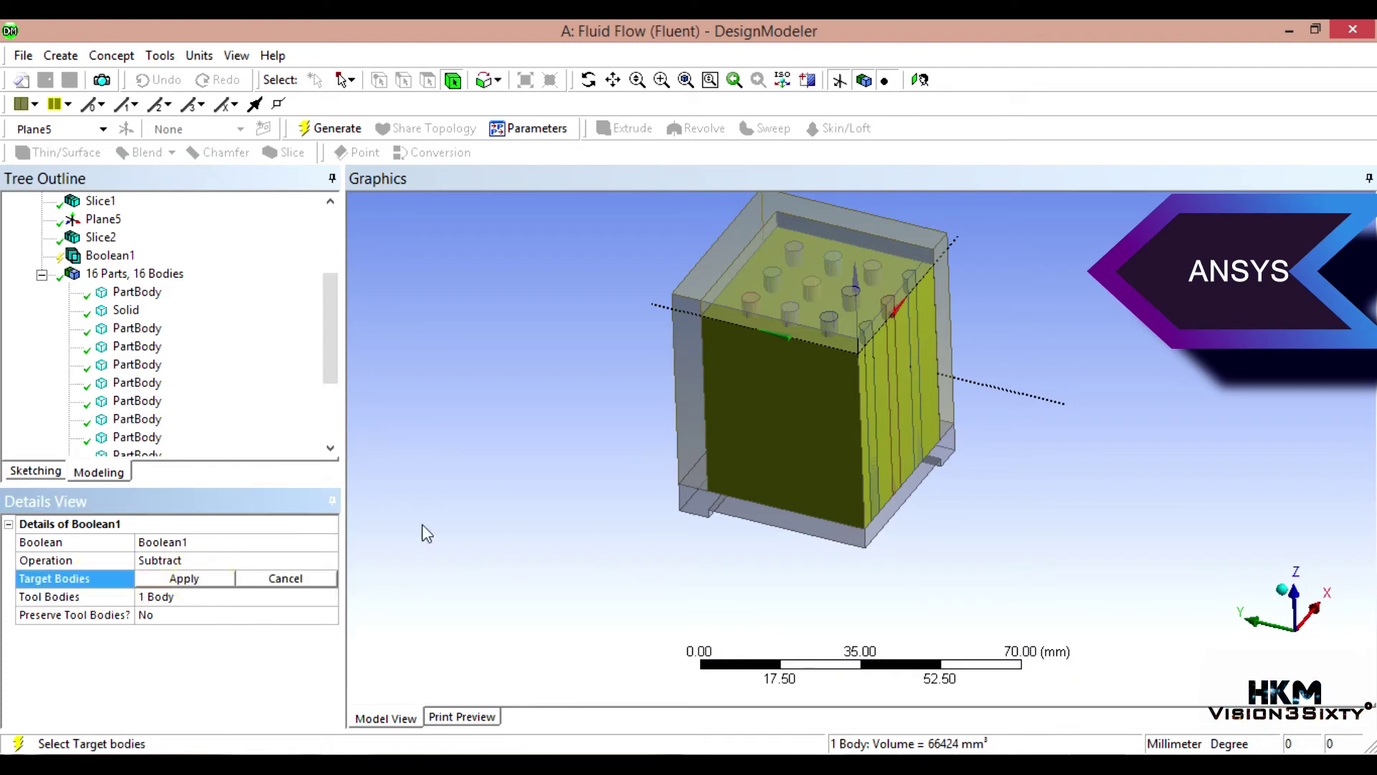
click(760, 410)
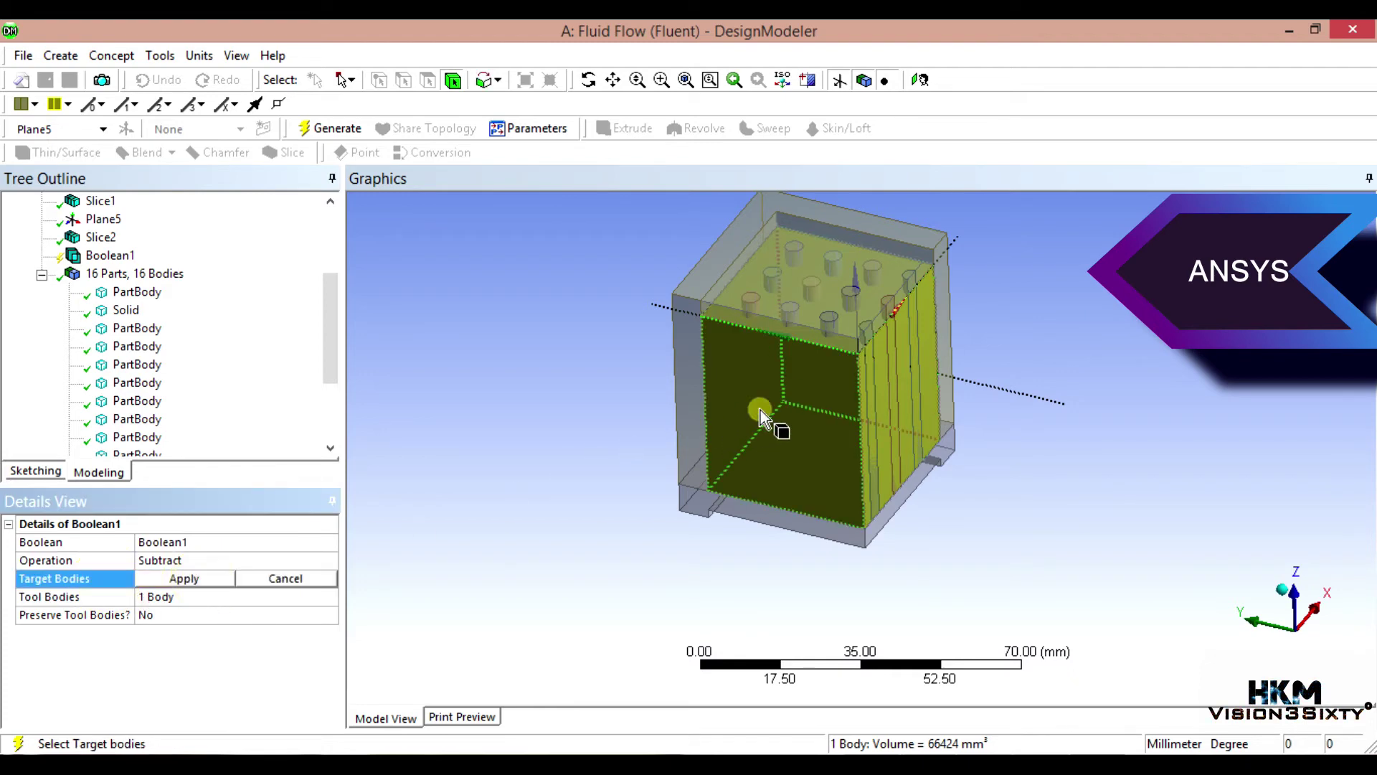
ctrl+click(751, 318)
click(180, 578)
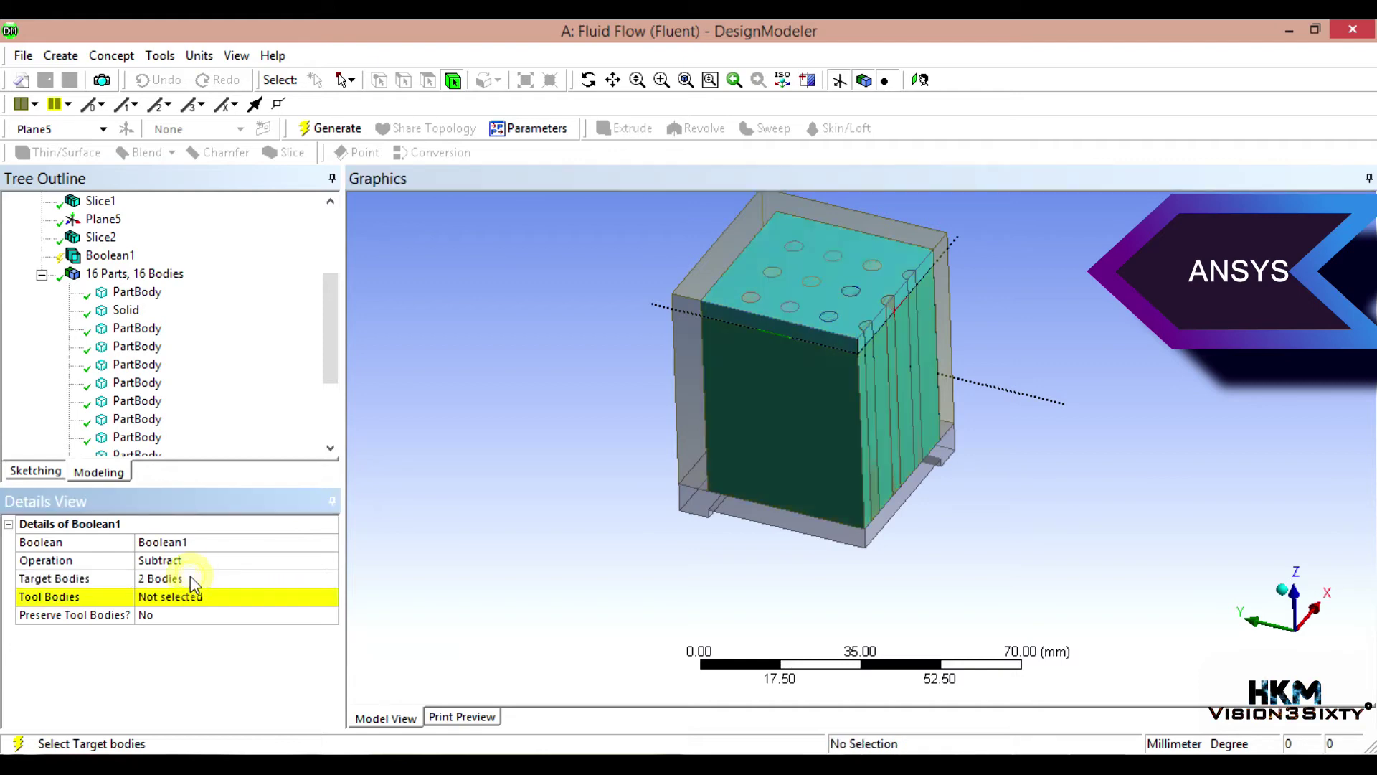
Step: Assign the first 12 PartBody entries, all pin bodies, as the Boolean's tool bodies, skipping the Solid body
click(191, 606)
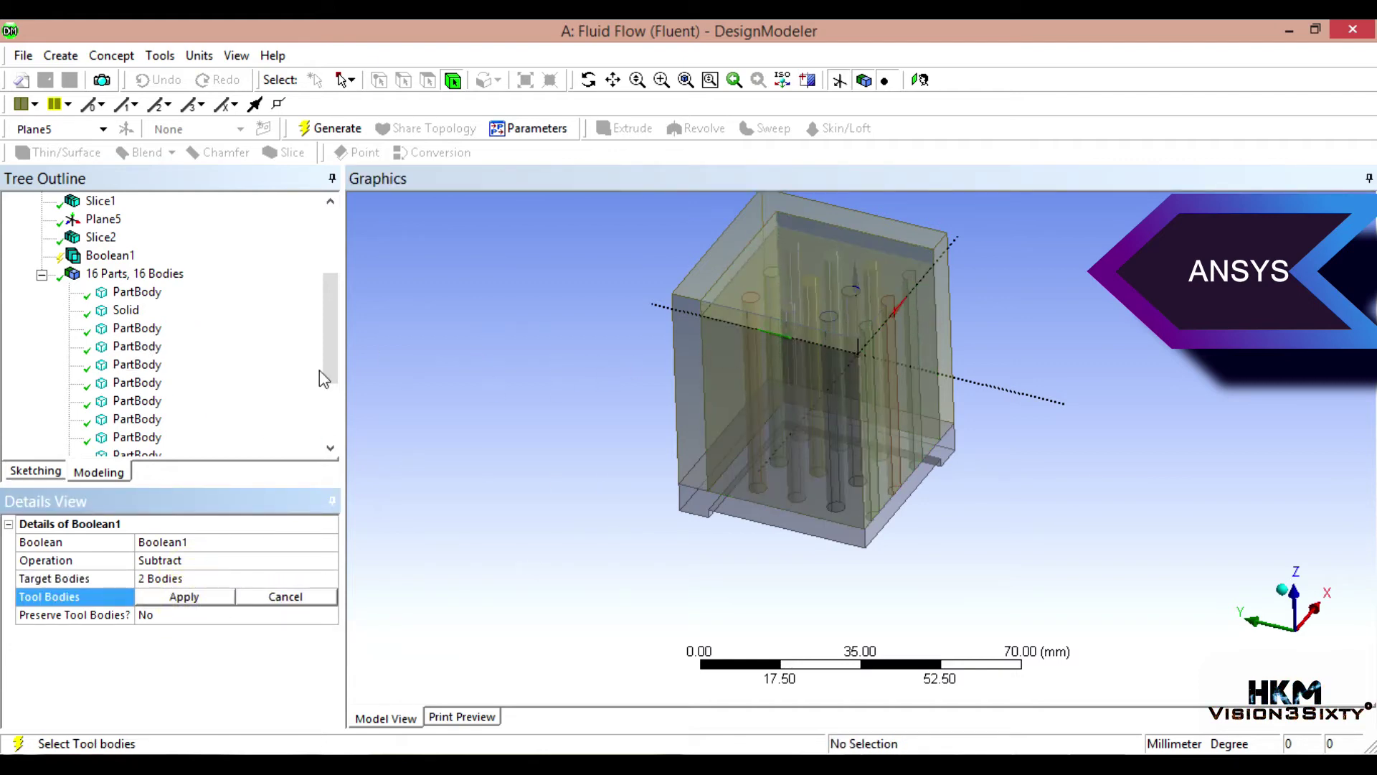
click(150, 297)
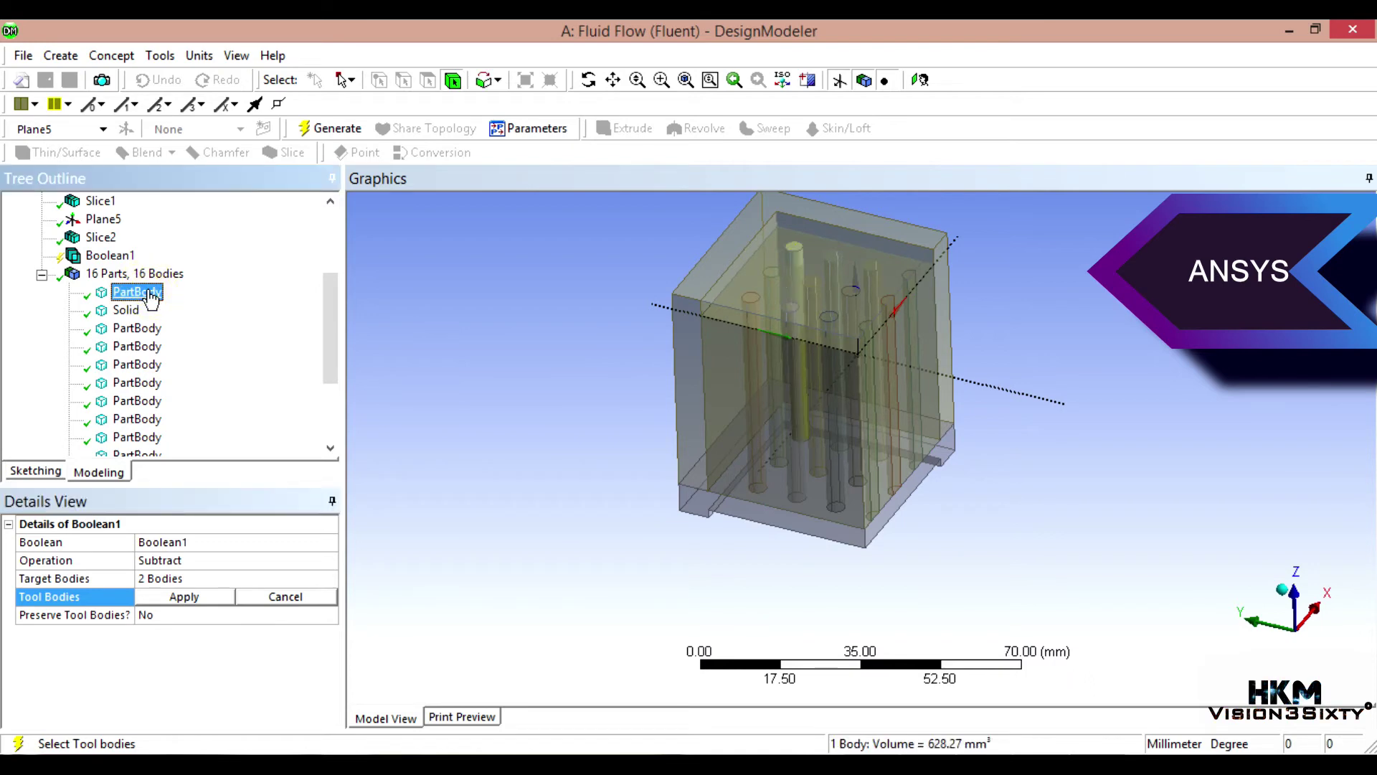
ctrl+click(143, 331)
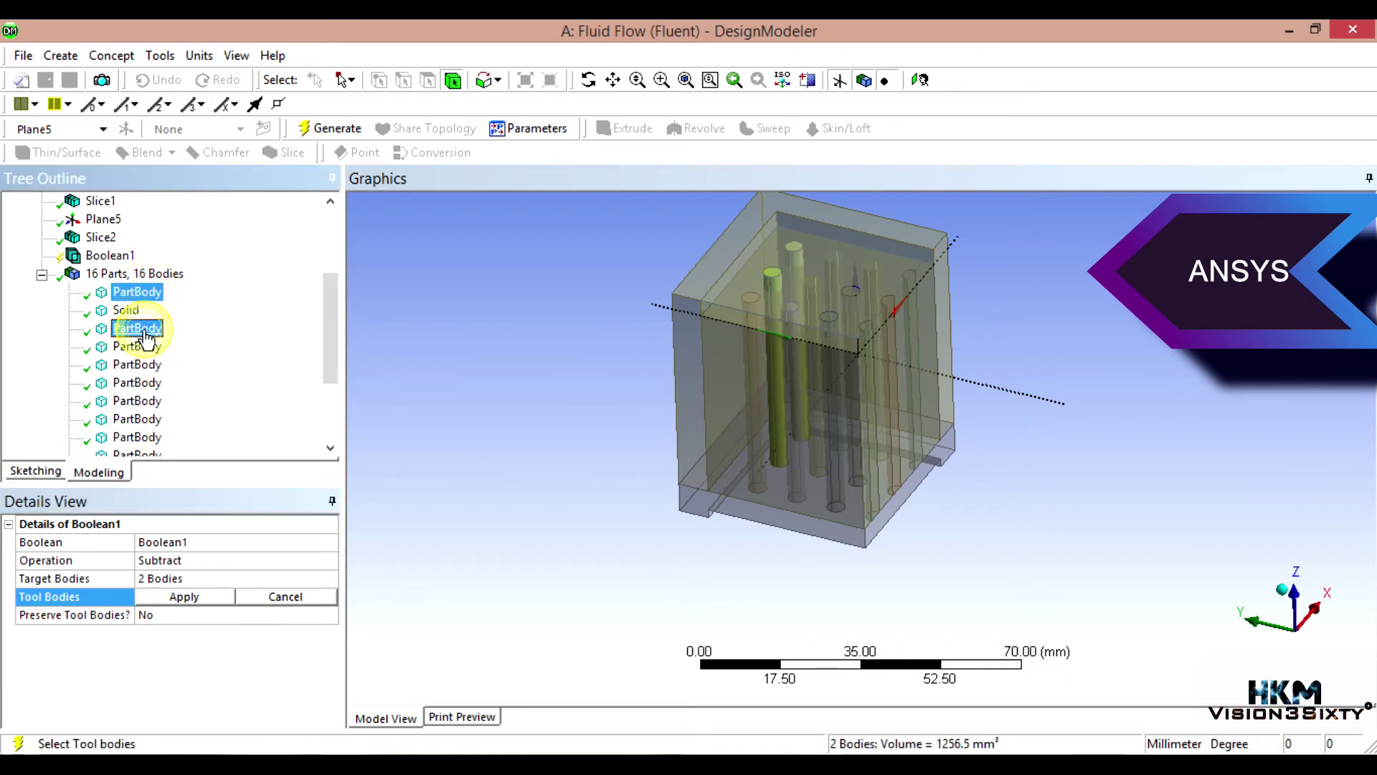
ctrl+click(143, 366)
ctrl+click(140, 348)
ctrl+click(144, 385)
ctrl+click(144, 402)
scroll(150, 391, down, 1)
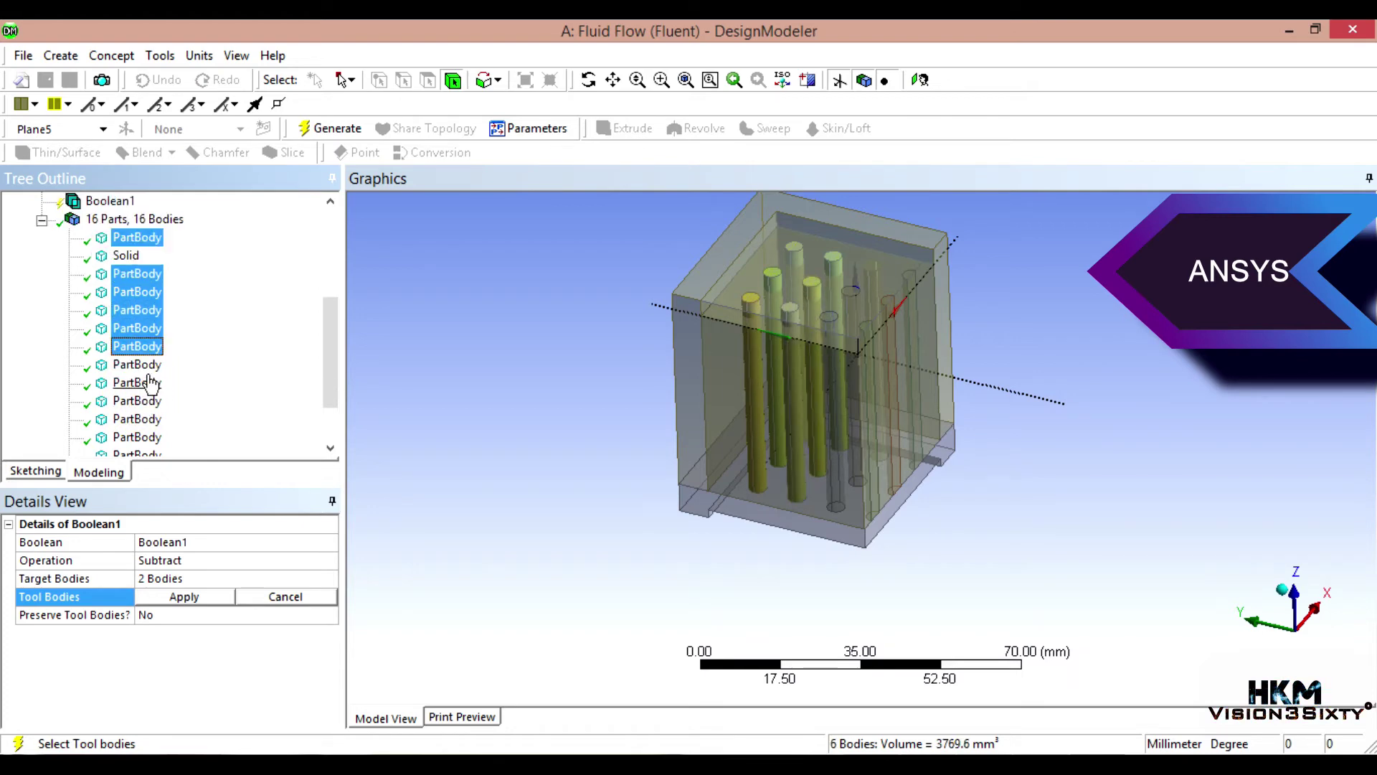
ctrl+click(143, 364)
ctrl+click(143, 382)
ctrl+click(143, 401)
ctrl+click(145, 419)
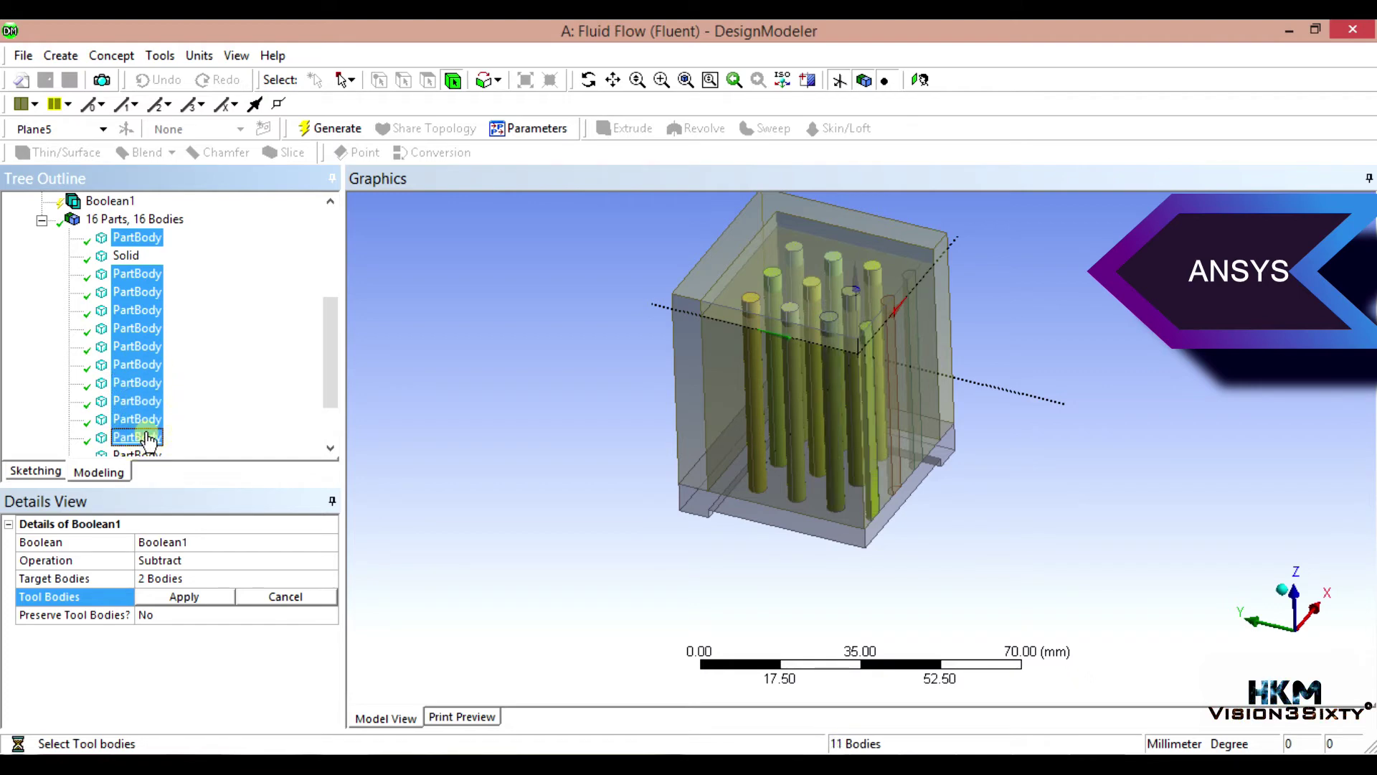
ctrl+click(147, 436)
scroll(151, 429, down, 1)
ctrl+click(143, 401)
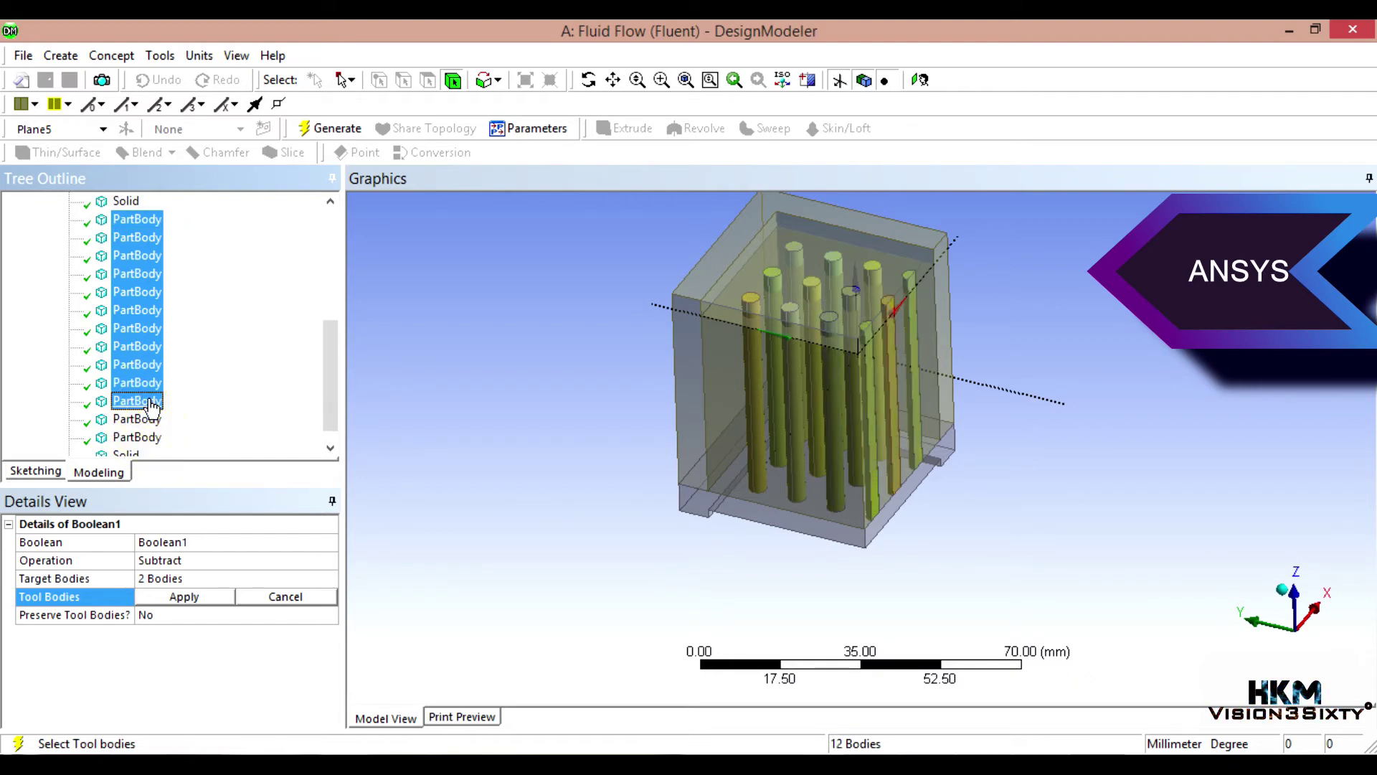
scroll(208, 402, down, 1)
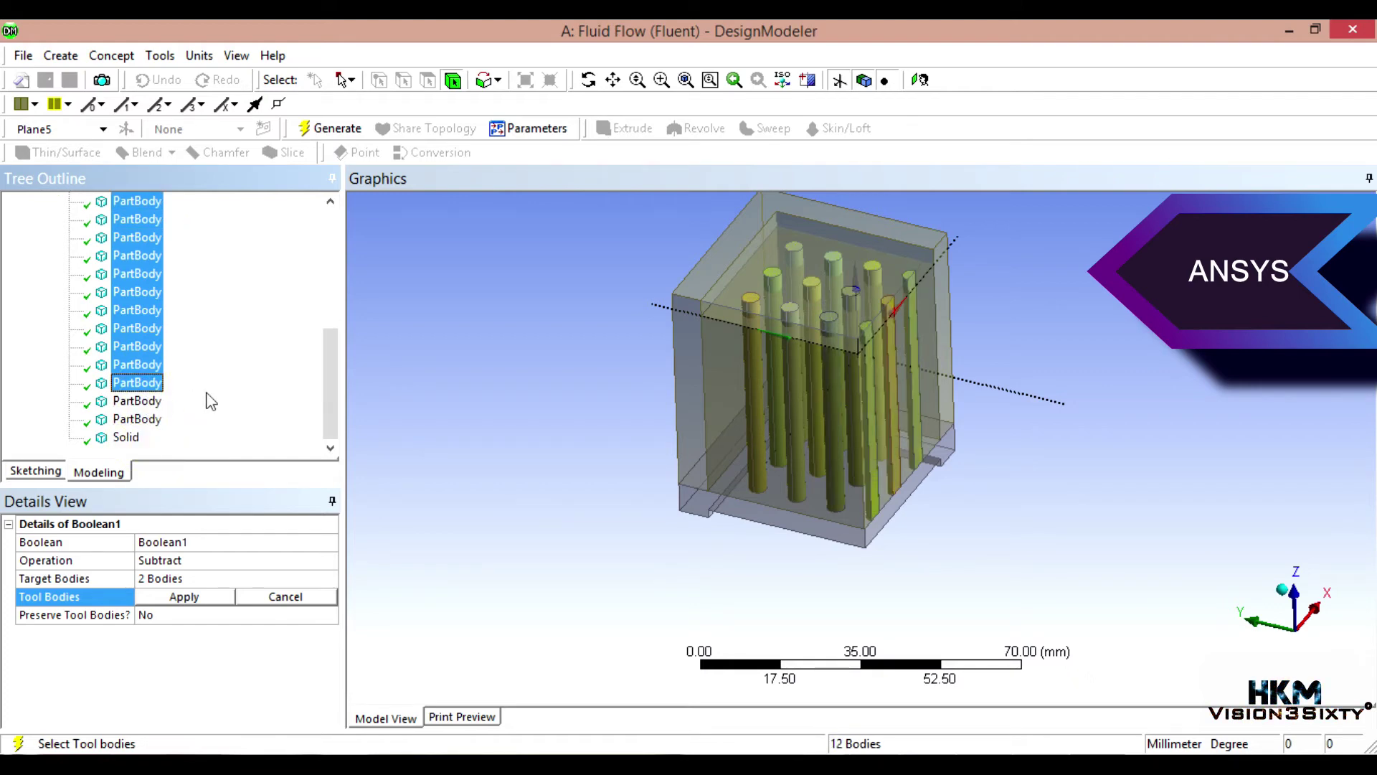
click(203, 597)
Step: Set the Boolean to preserve its 12 tool bodies and generate the subtraction
click(181, 615)
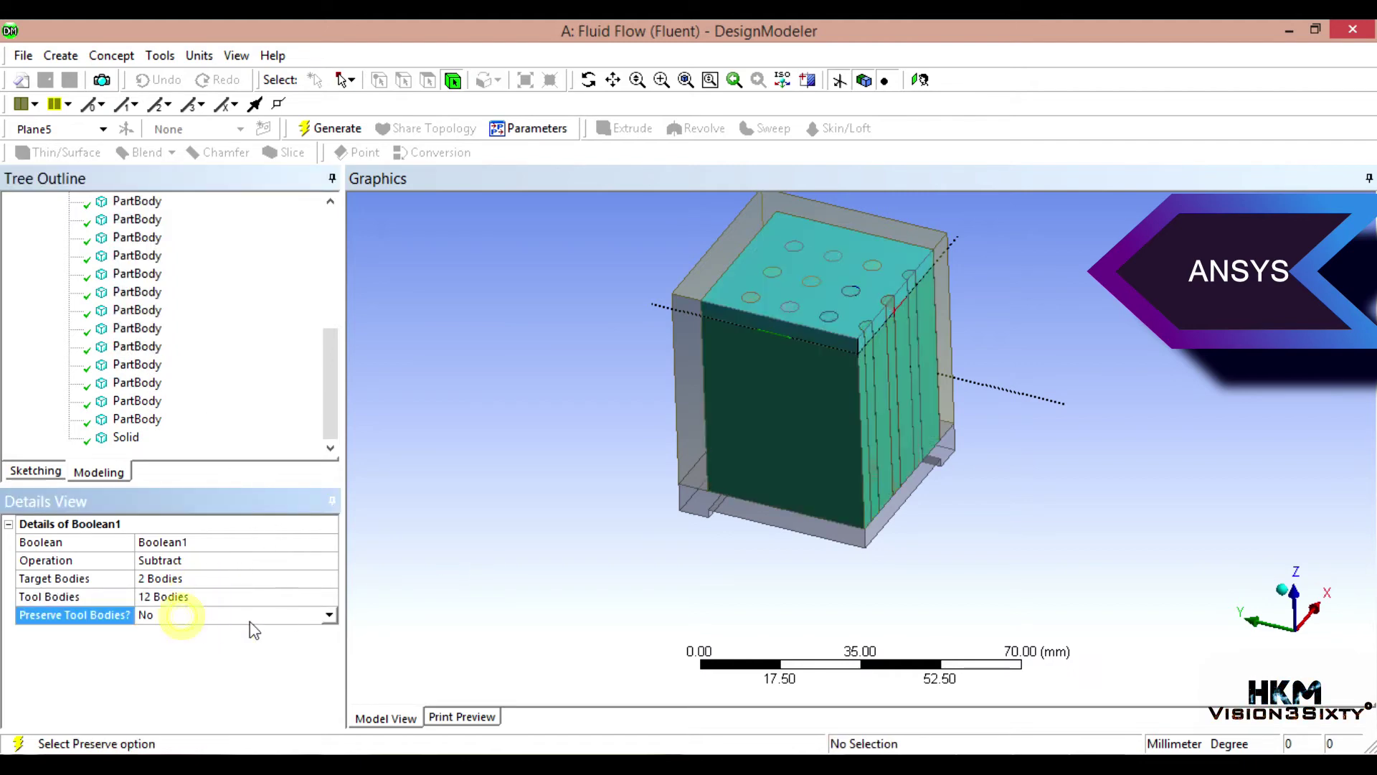
click(328, 615)
click(150, 643)
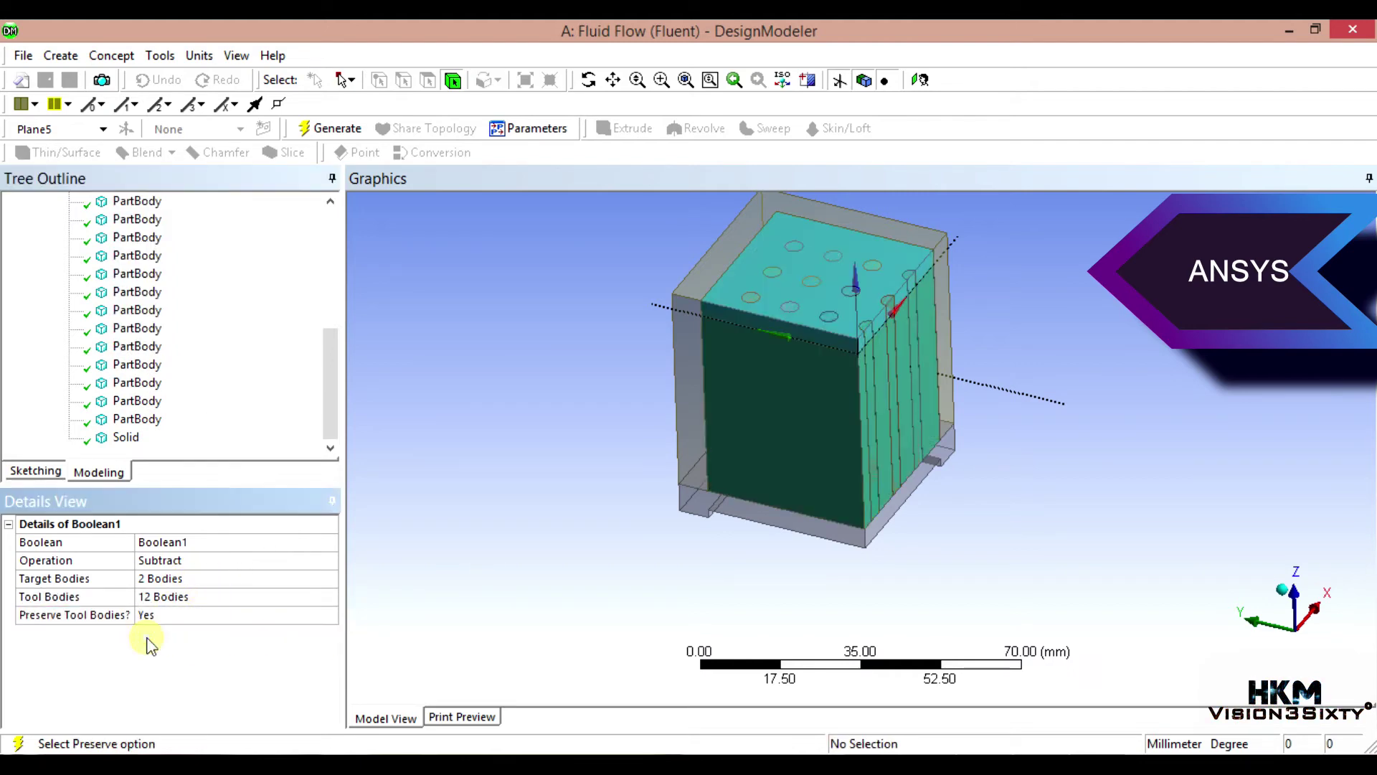
click(337, 135)
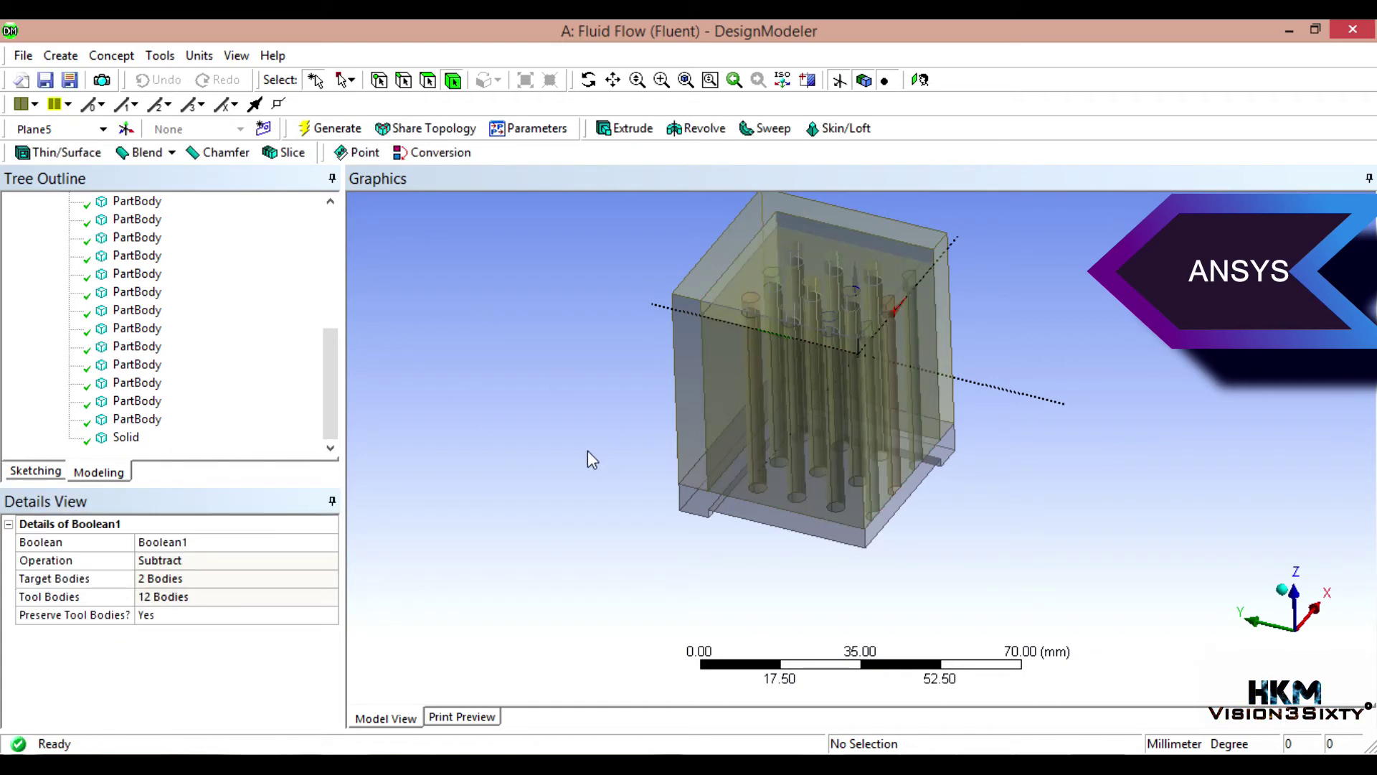
Step: Examine the subtracted model from several angles and check one of the preserved pin bodies
middle_drag(588, 419, 523, 435)
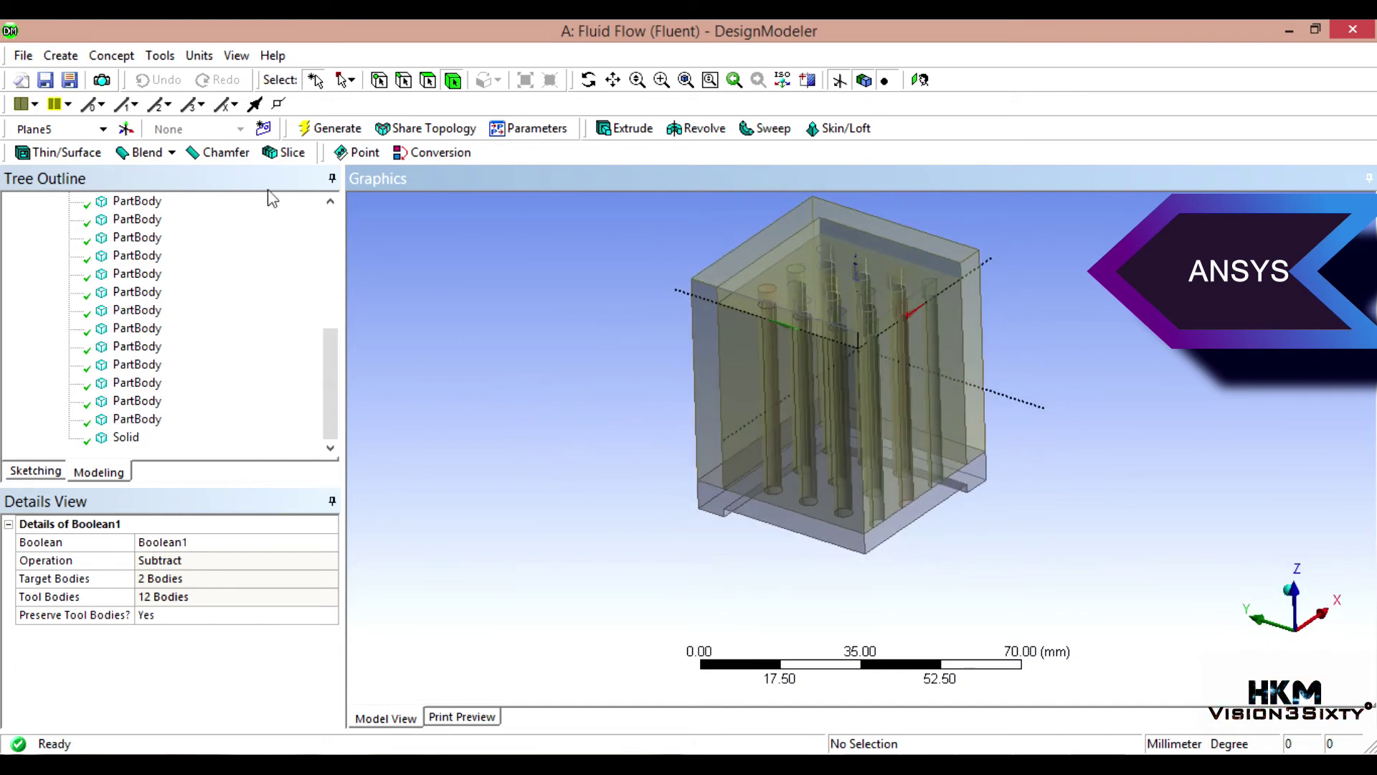
click(746, 375)
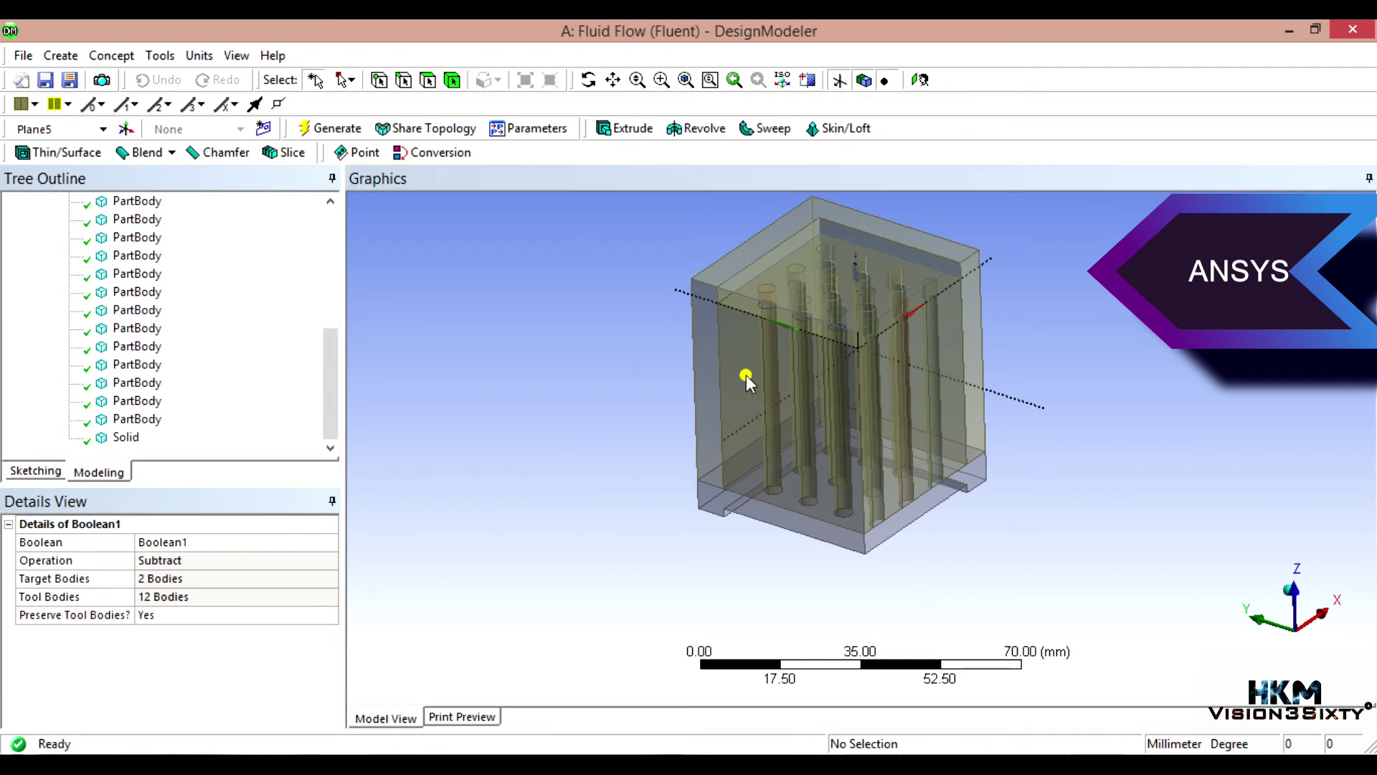
click(144, 309)
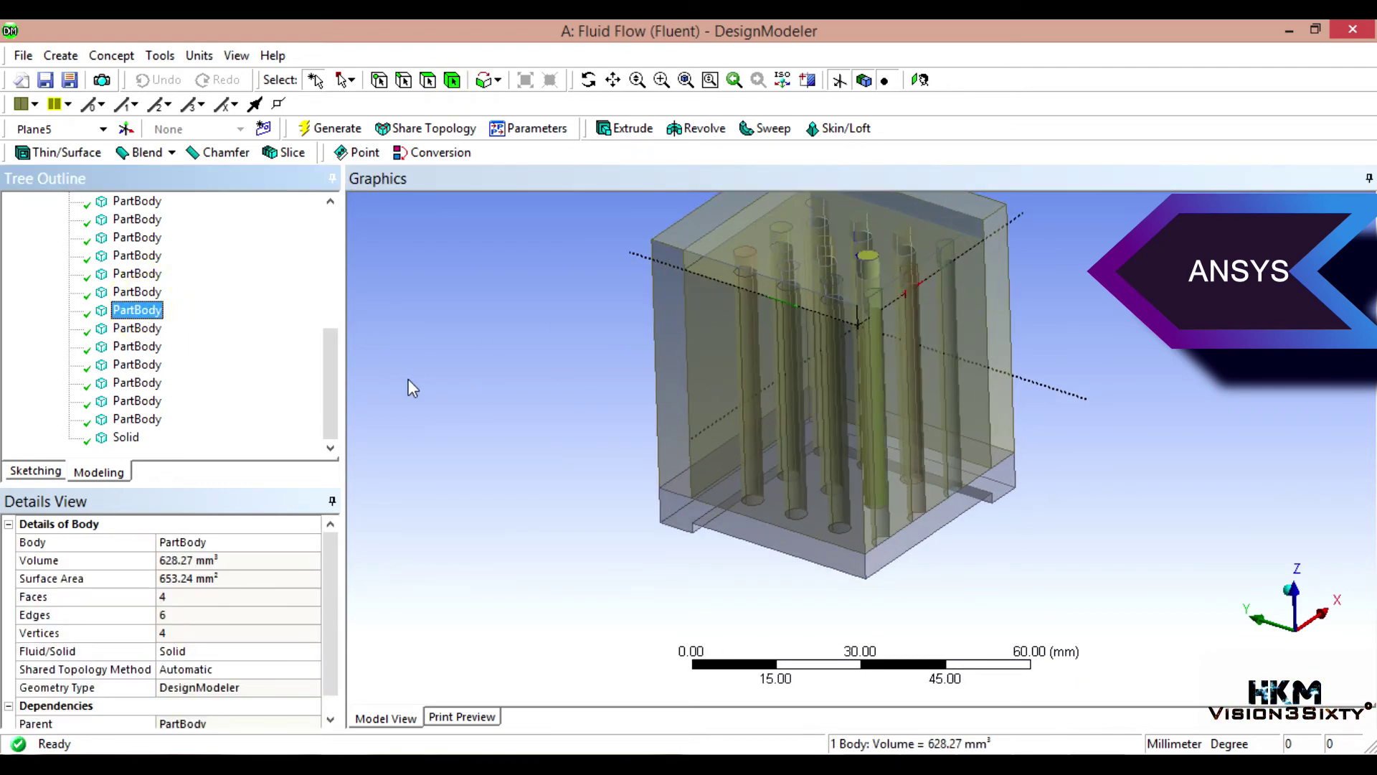
click(460, 327)
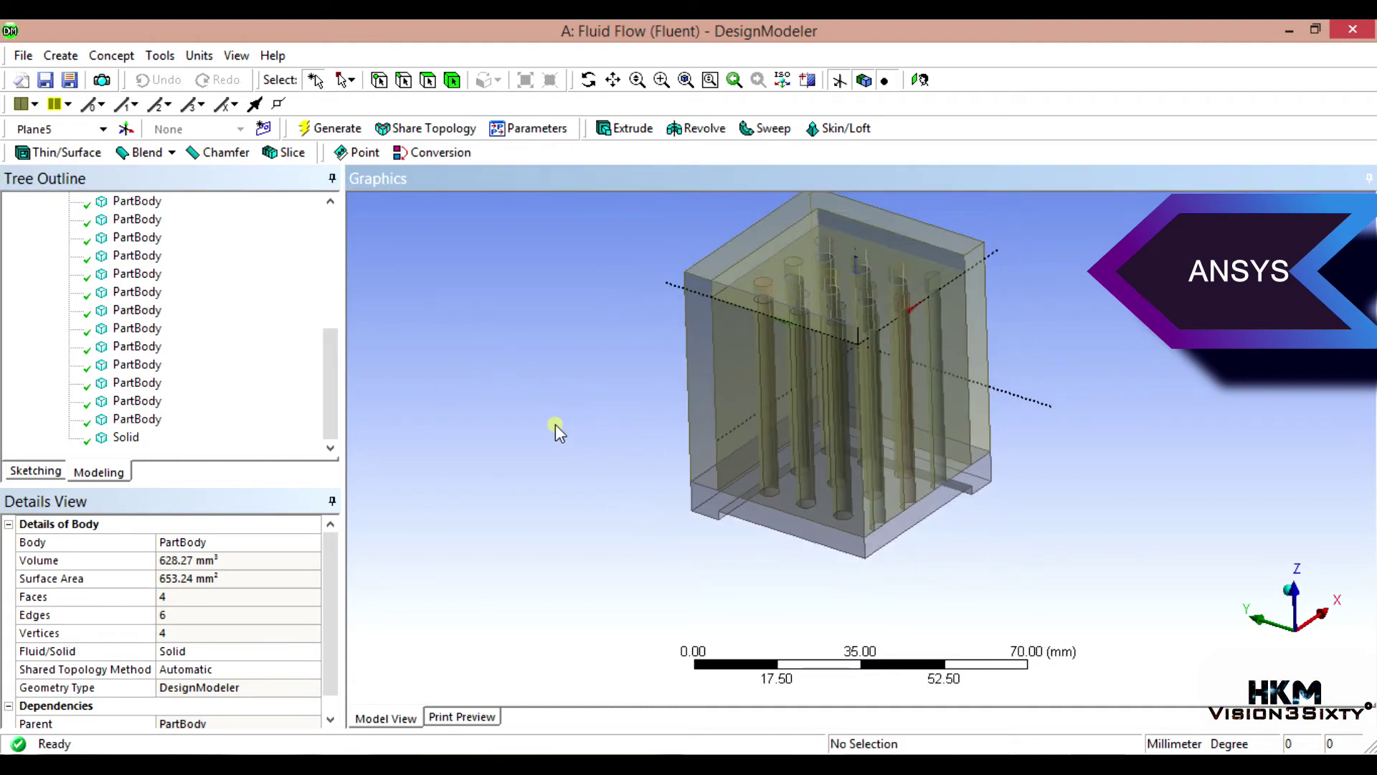
middle_drag(455, 459, 524, 430)
Step: Rename the 12 pin bodies together as FIN, leaving out the Solid body listed among them
click(330, 357)
drag(330, 357, 330, 303)
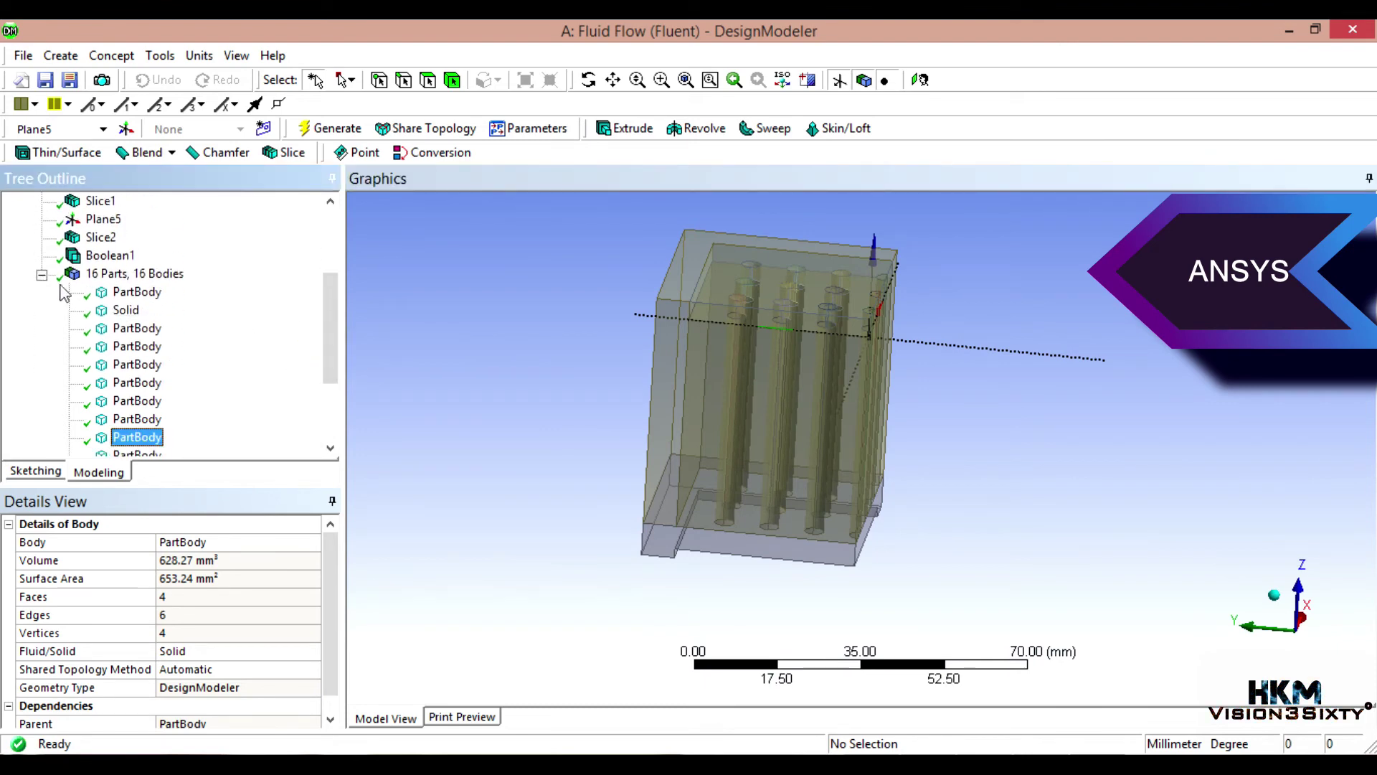
click(137, 296)
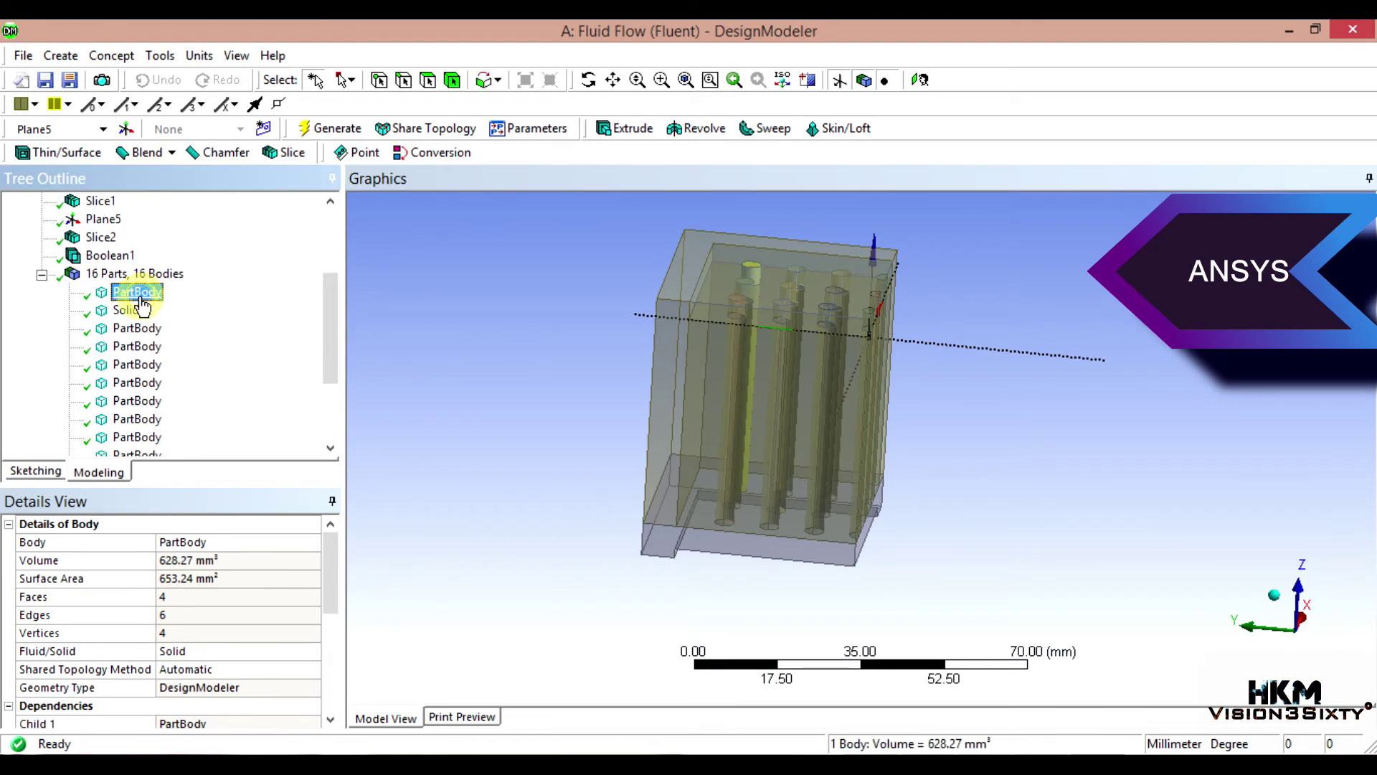
ctrl+click(143, 328)
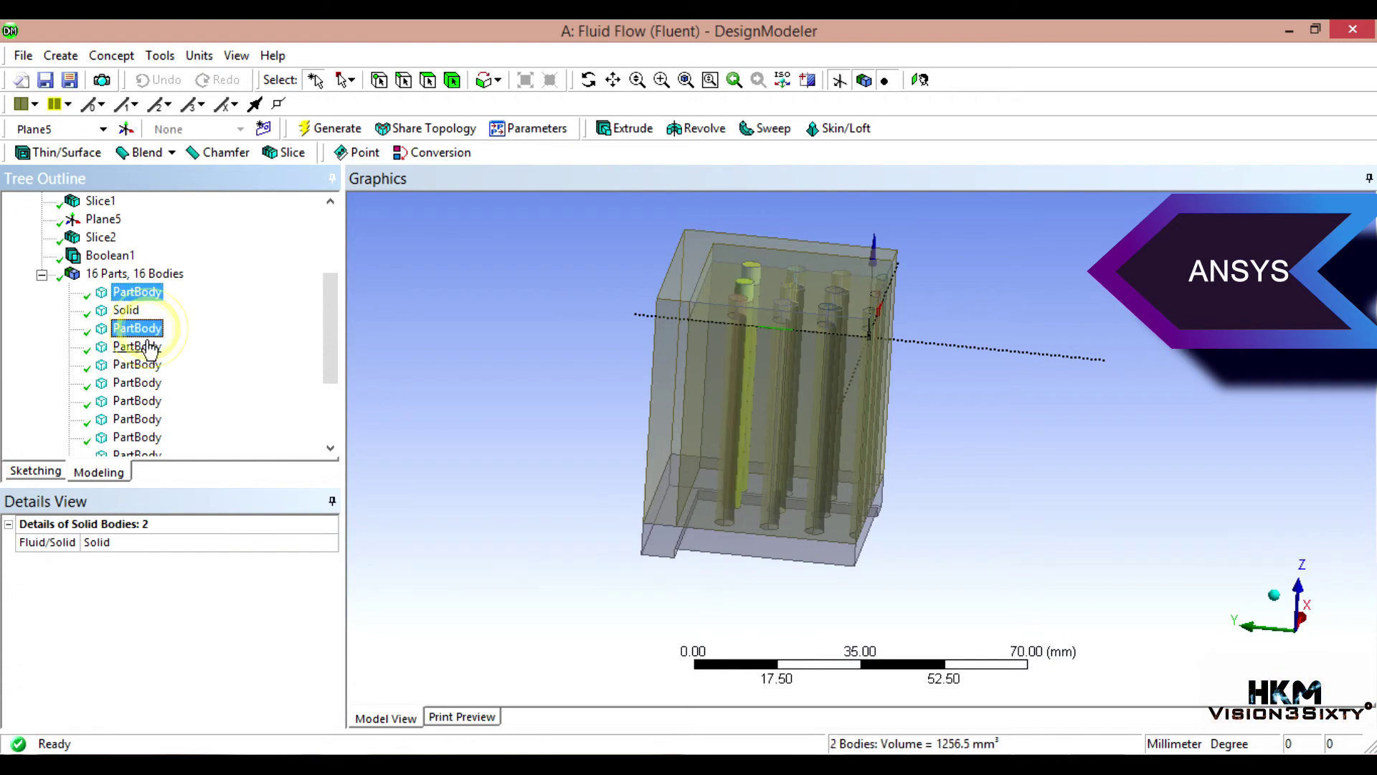
ctrl+click(144, 347)
ctrl+click(146, 365)
ctrl+click(144, 382)
ctrl+click(145, 401)
scroll(149, 409, down, 1)
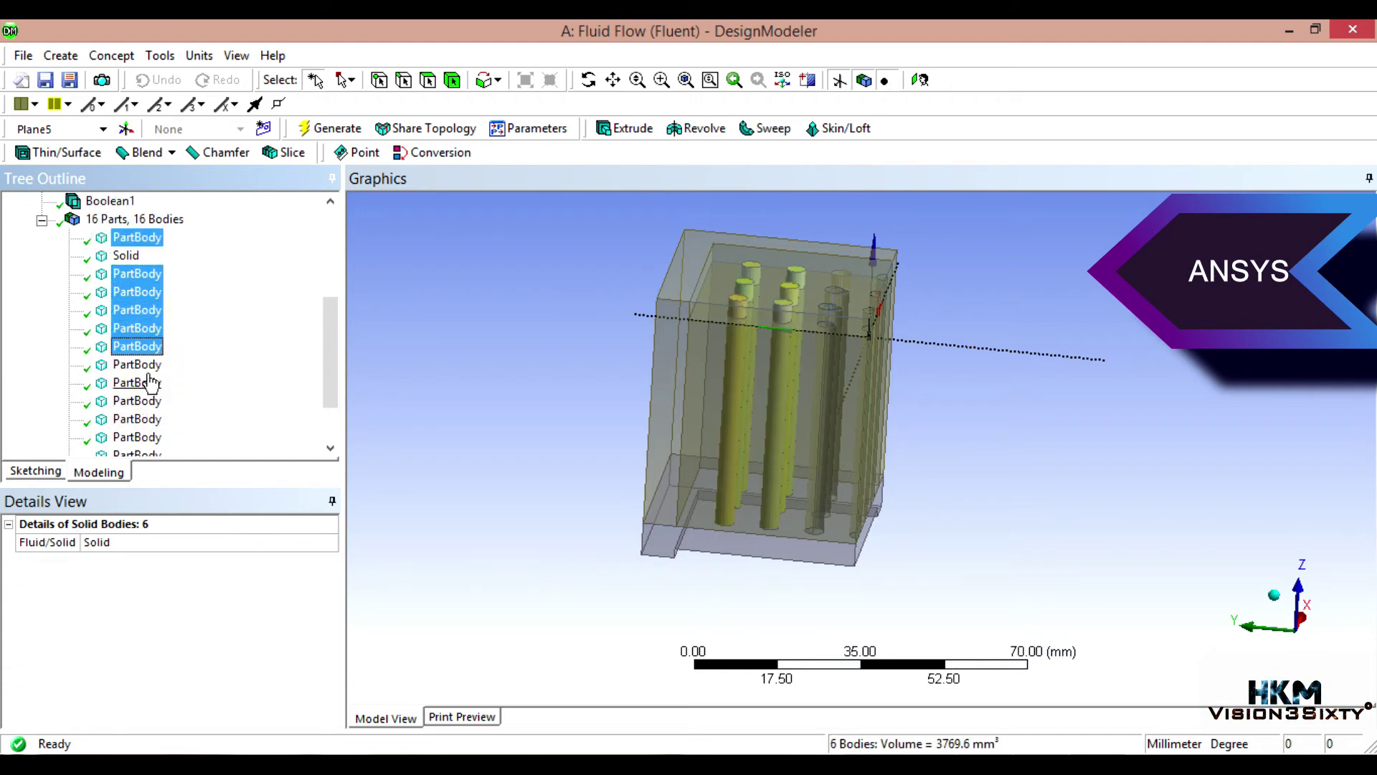
ctrl+click(140, 365)
ctrl+click(143, 382)
ctrl+click(147, 402)
ctrl+click(155, 419)
scroll(169, 412, down, 2)
ctrl+click(143, 365)
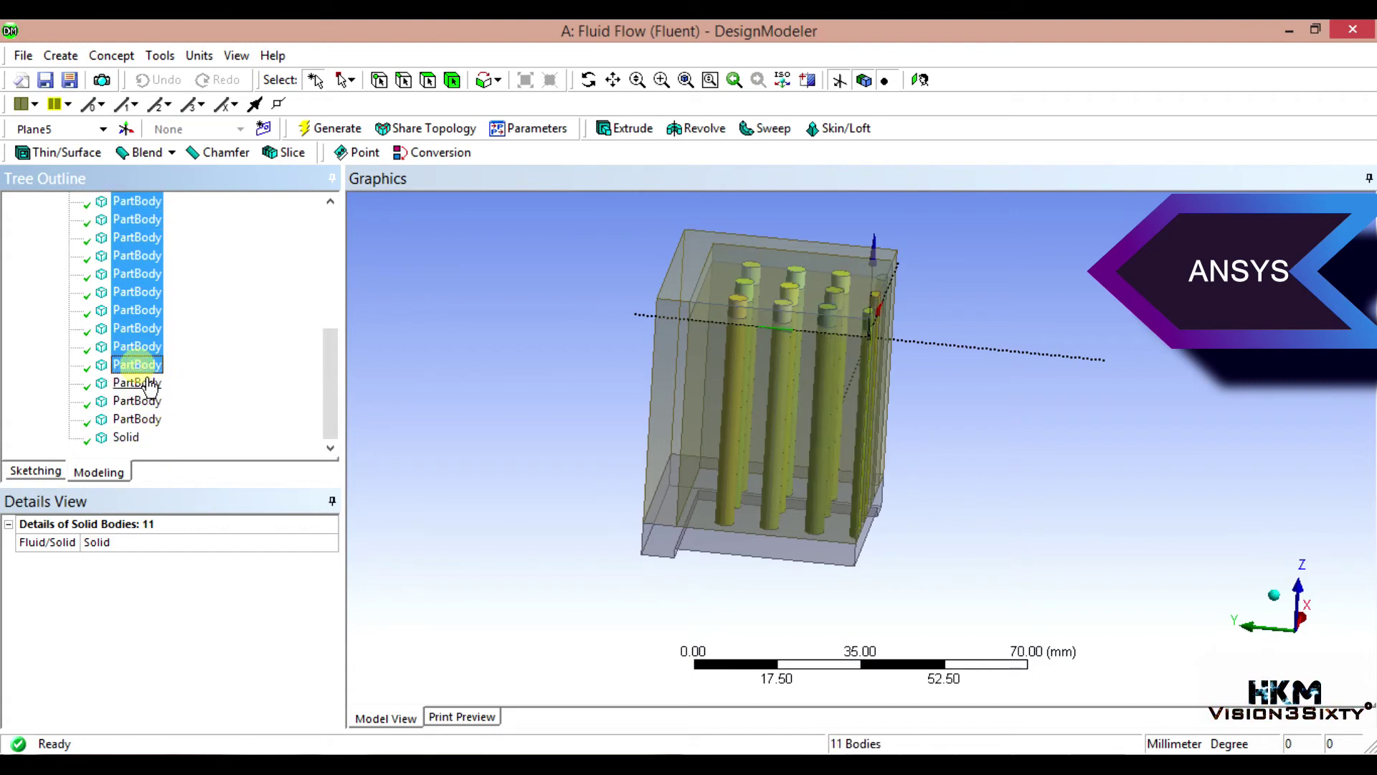
ctrl+click(149, 384)
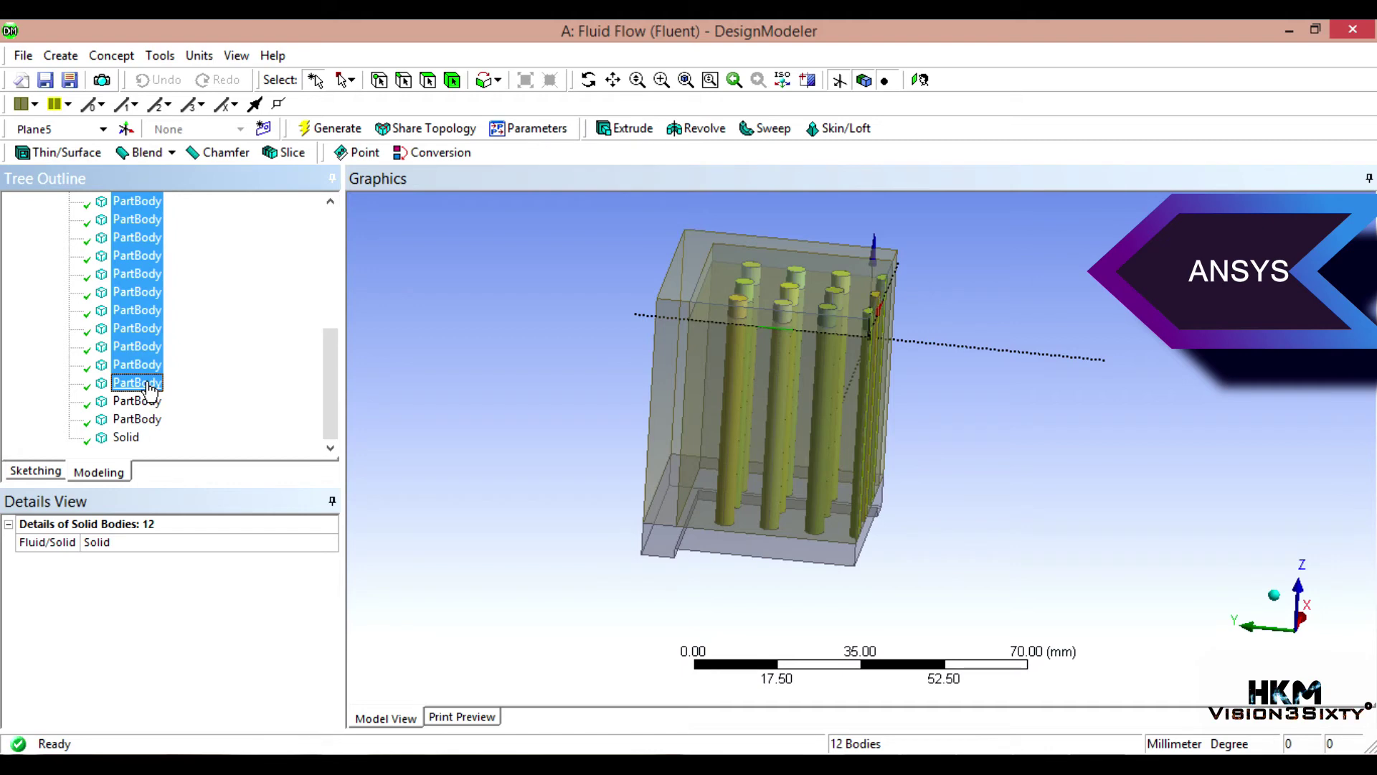
right_click(149, 385)
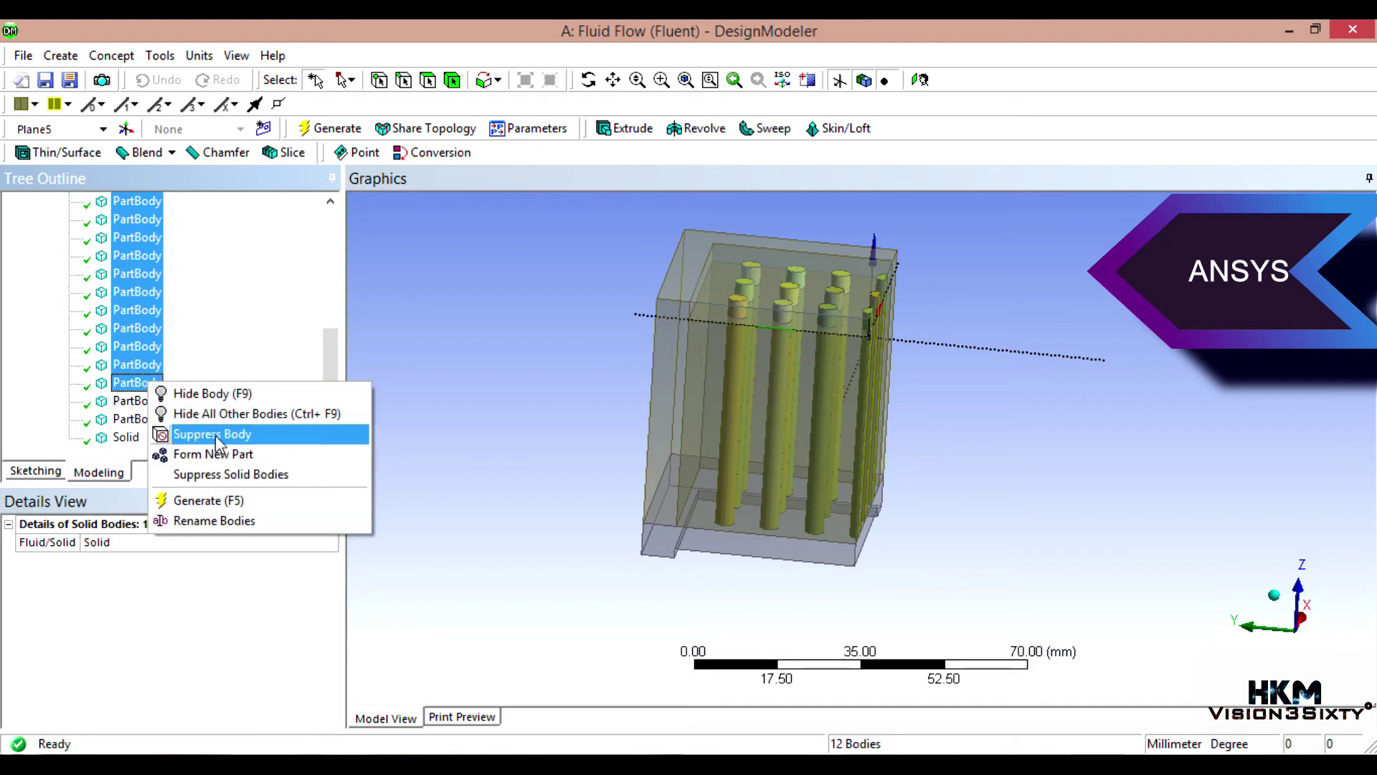
click(215, 522)
text(FIN)
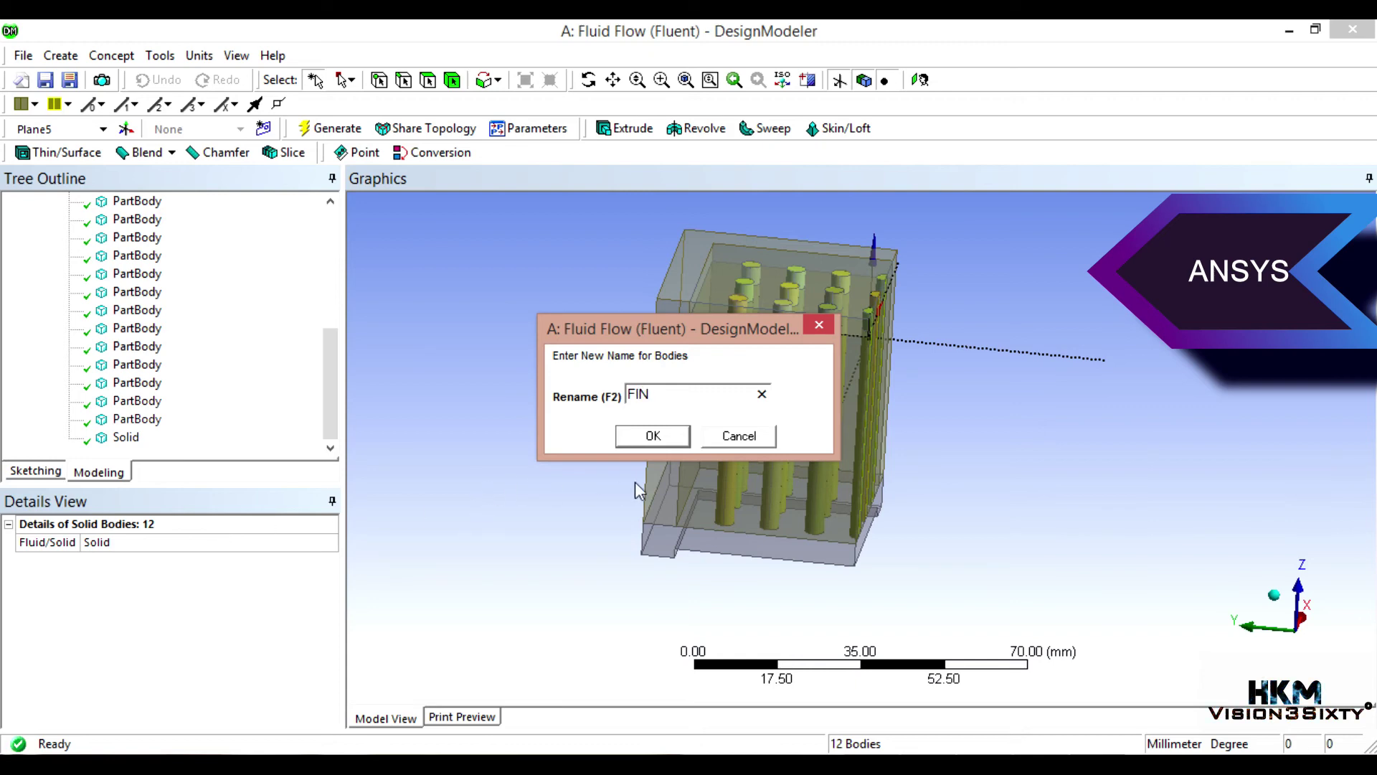
click(648, 437)
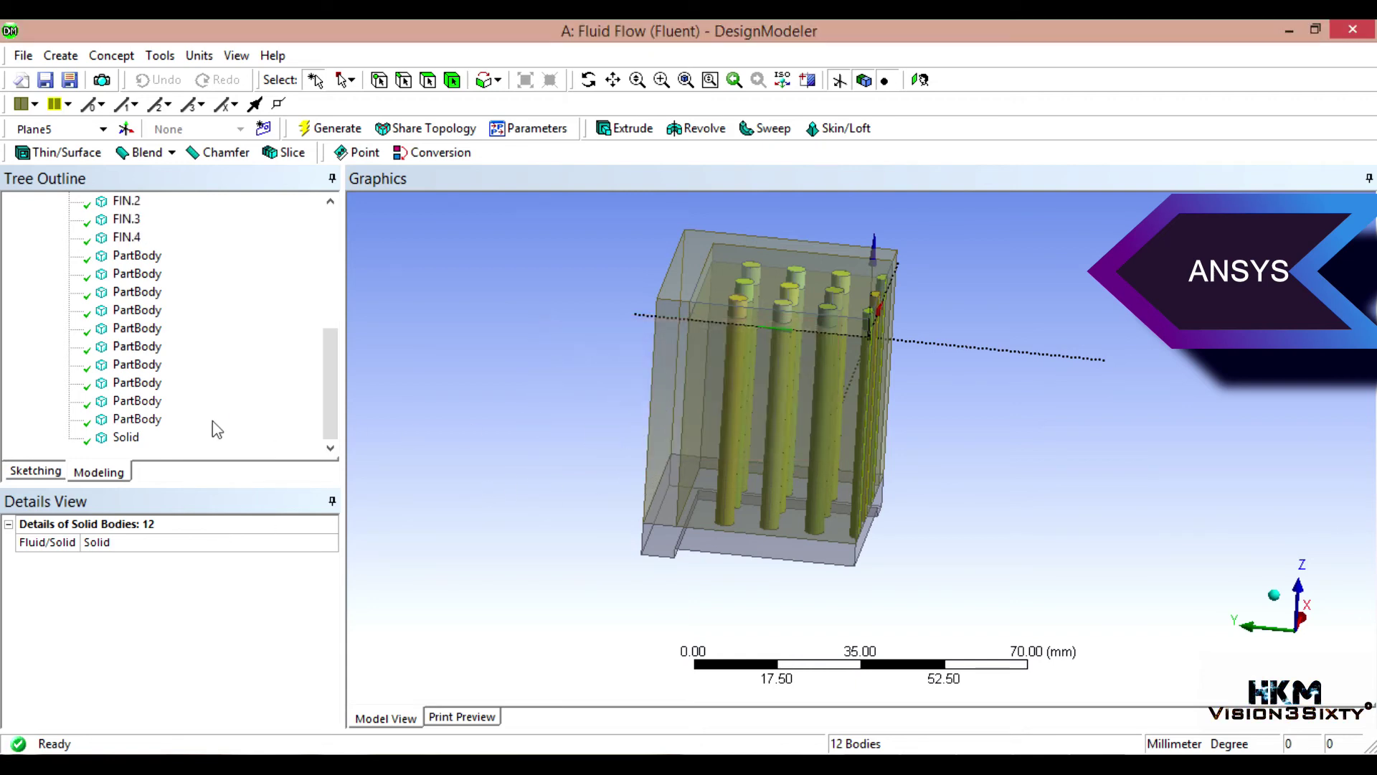
Step: Rename the upper part of the inner block as AIR and set its body type to Fluid
drag(324, 416, 235, 325)
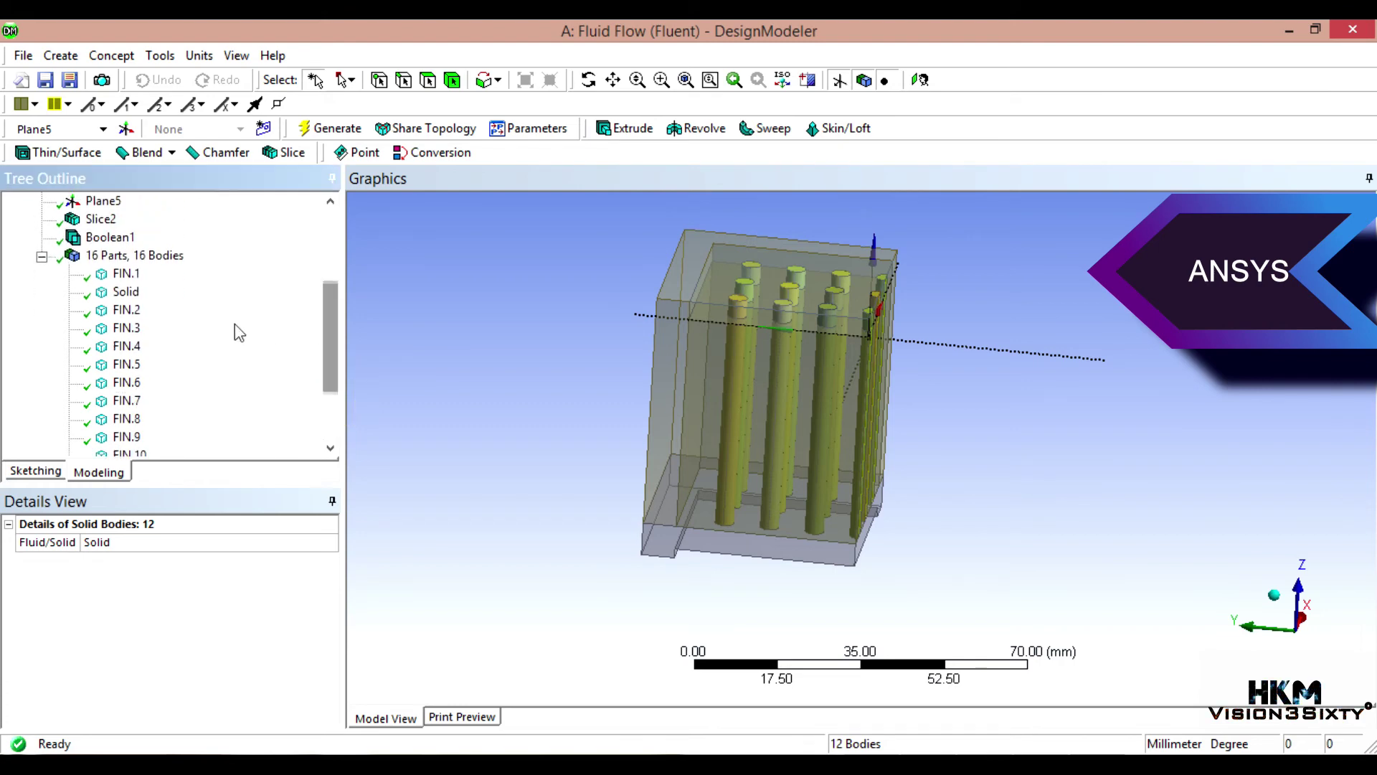
click(135, 295)
right_click(136, 295)
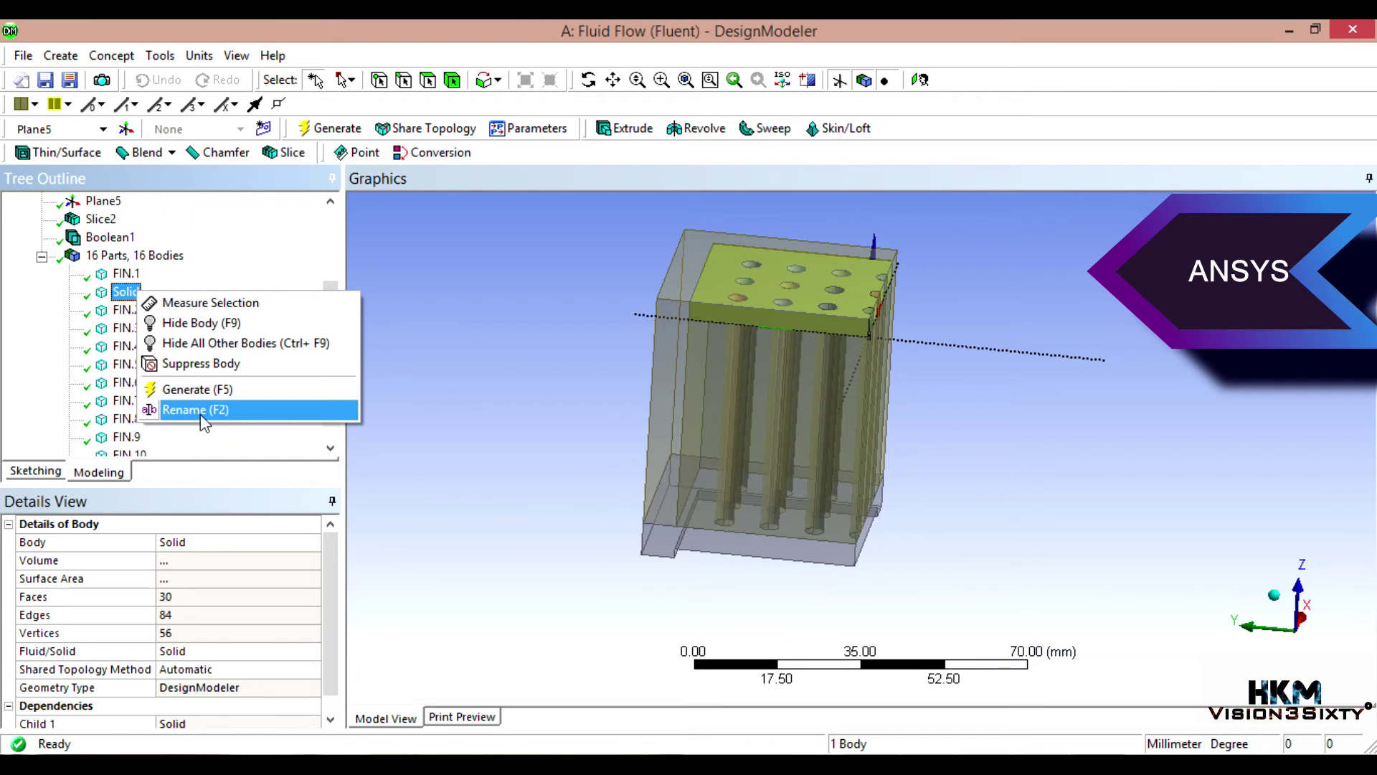
click(202, 415)
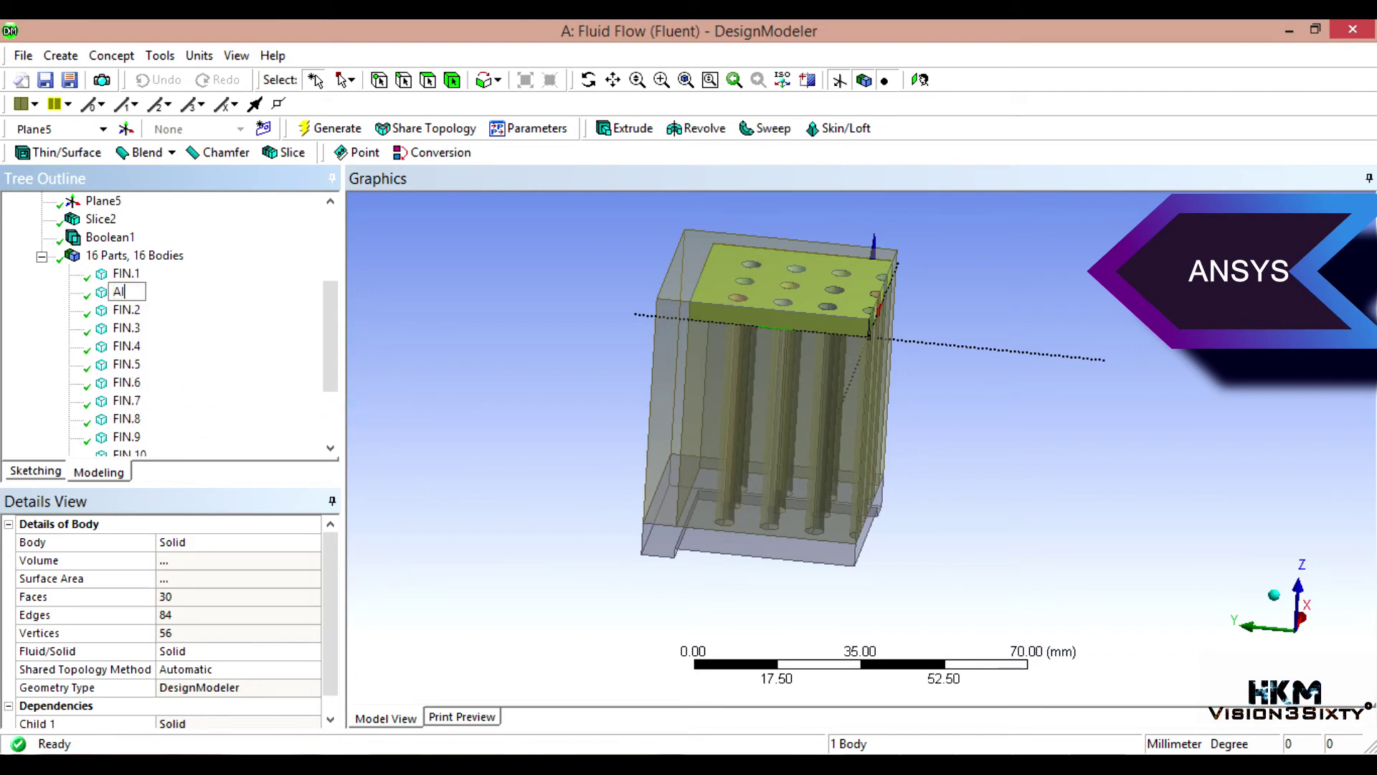
text(AIR)
click(464, 367)
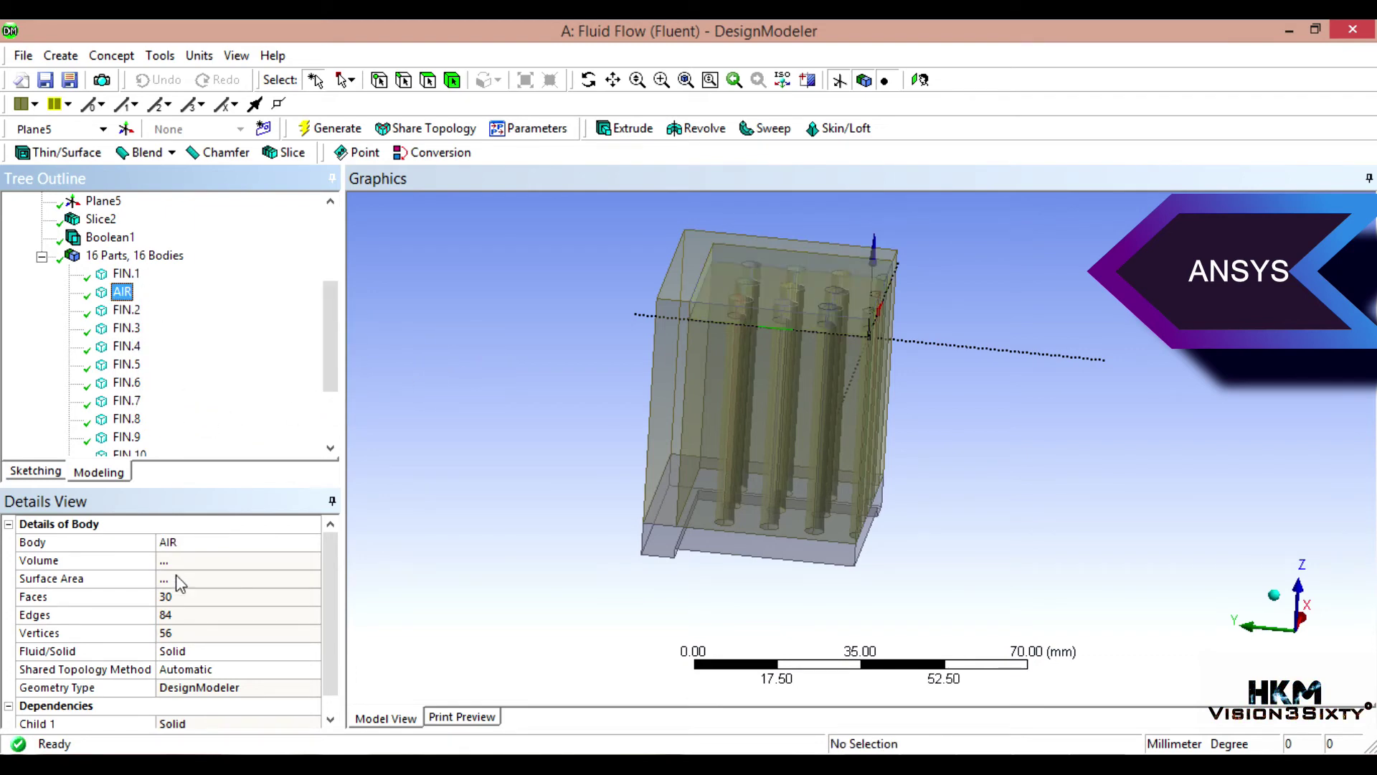
click(185, 650)
click(312, 651)
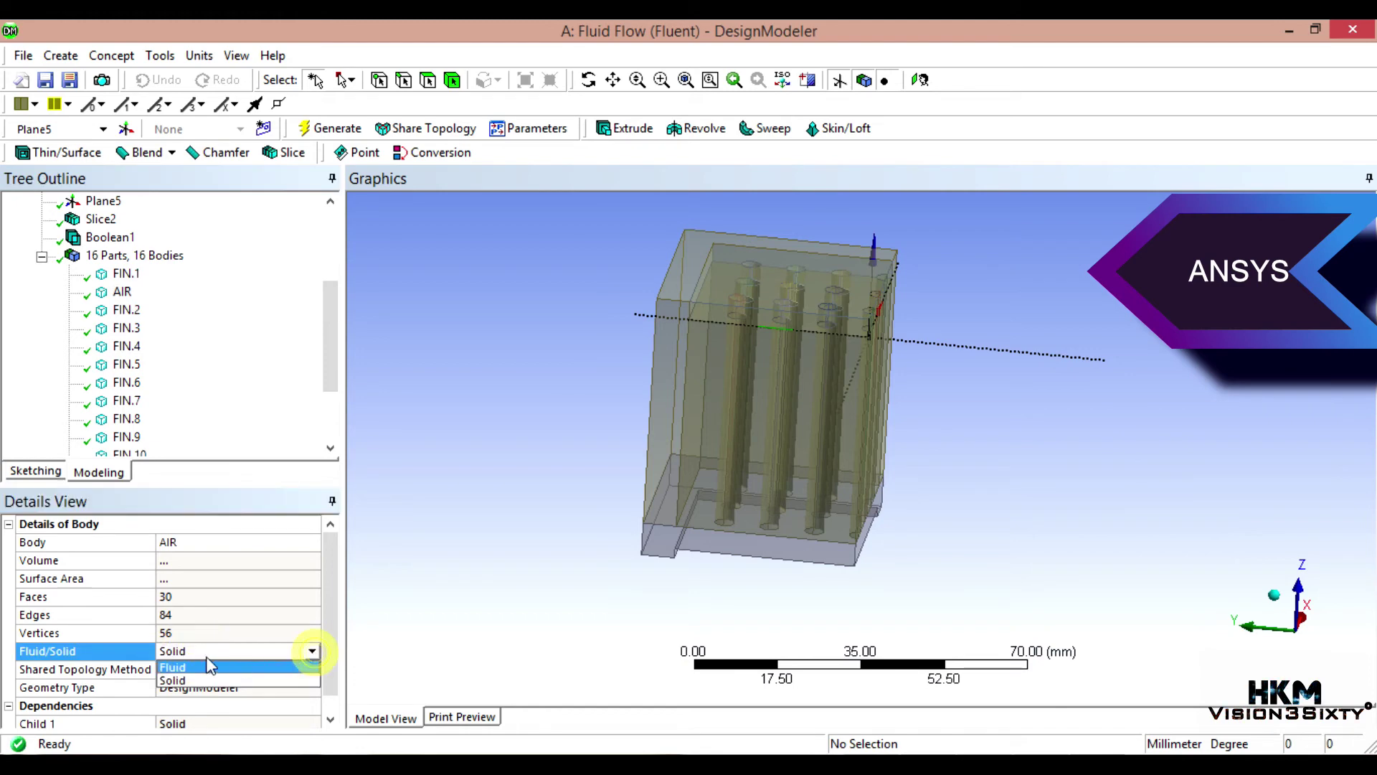
click(177, 667)
click(403, 583)
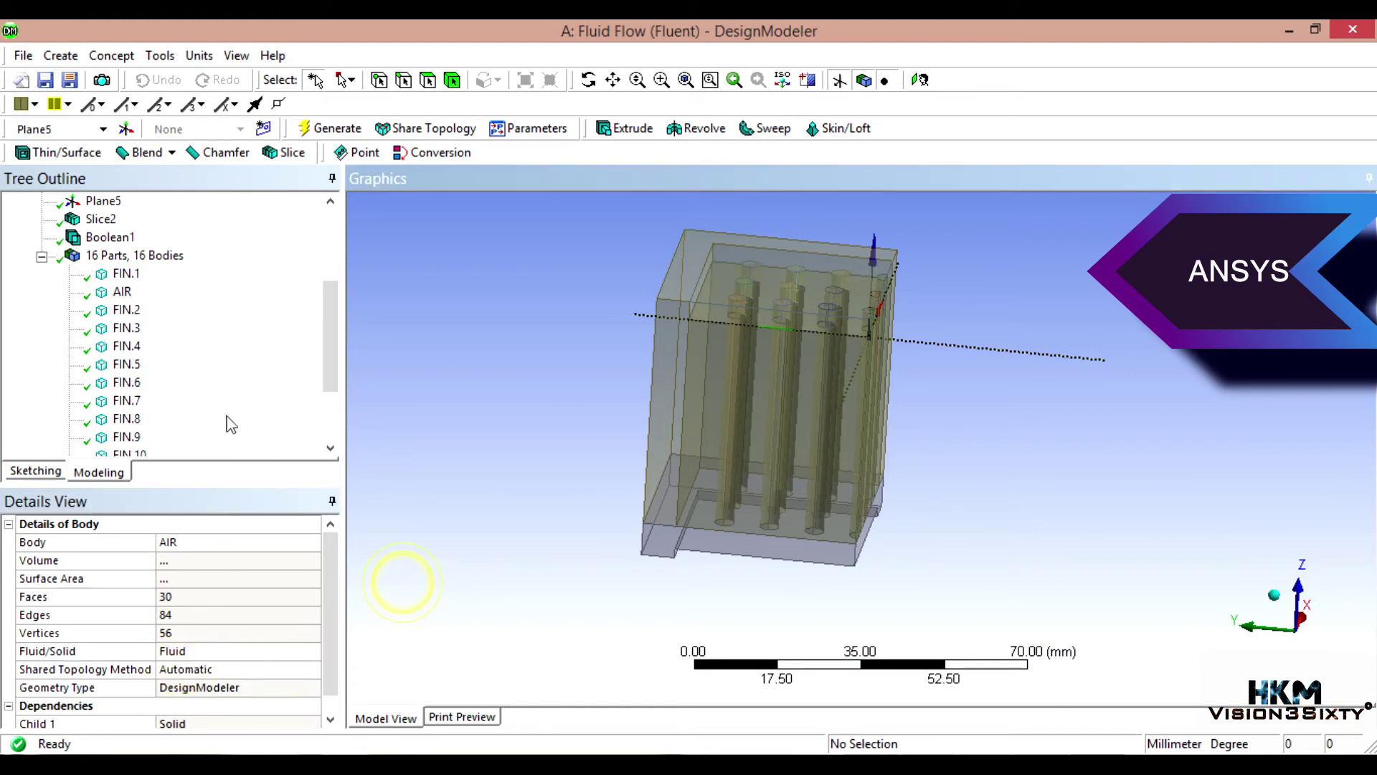
Step: Rename the outer wall body enclosing the pins as SIDE WALLS
click(135, 313)
drag(334, 338, 332, 388)
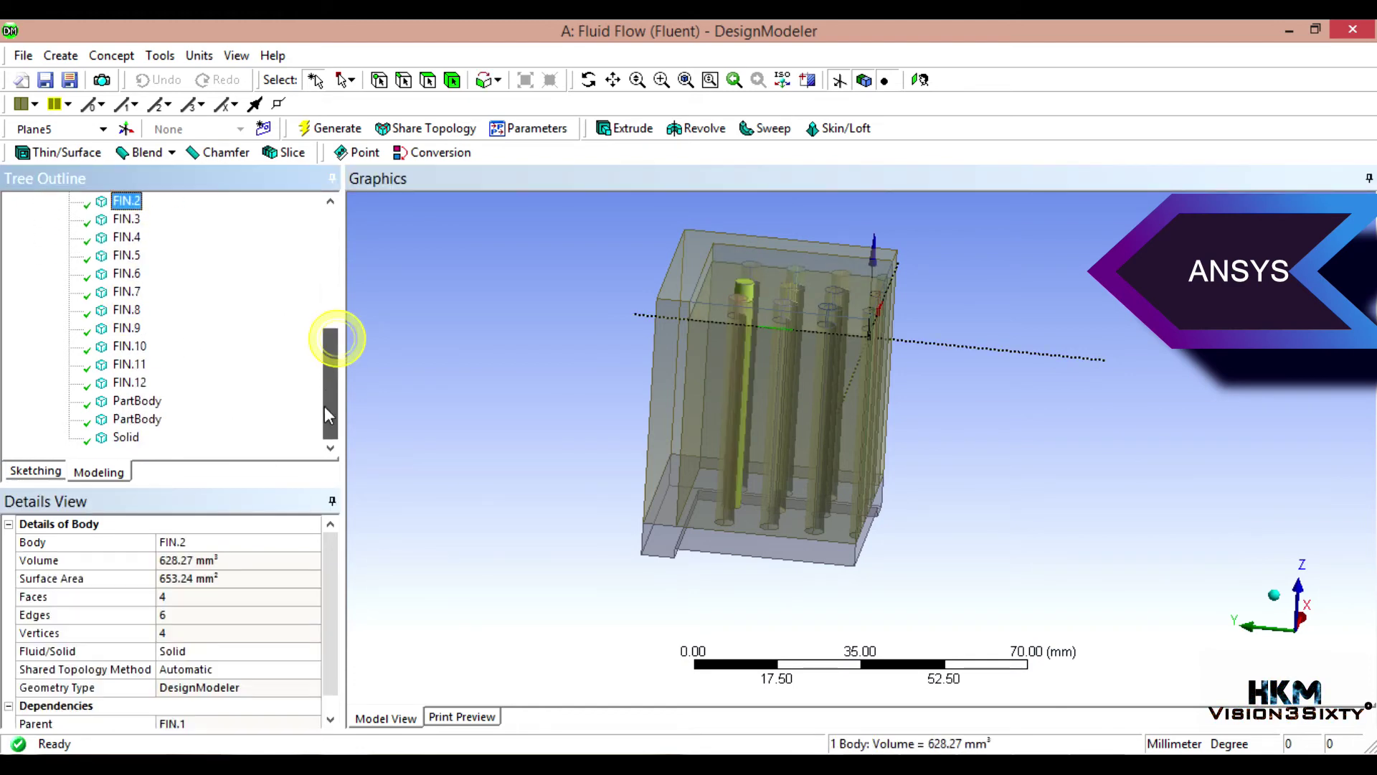
click(141, 402)
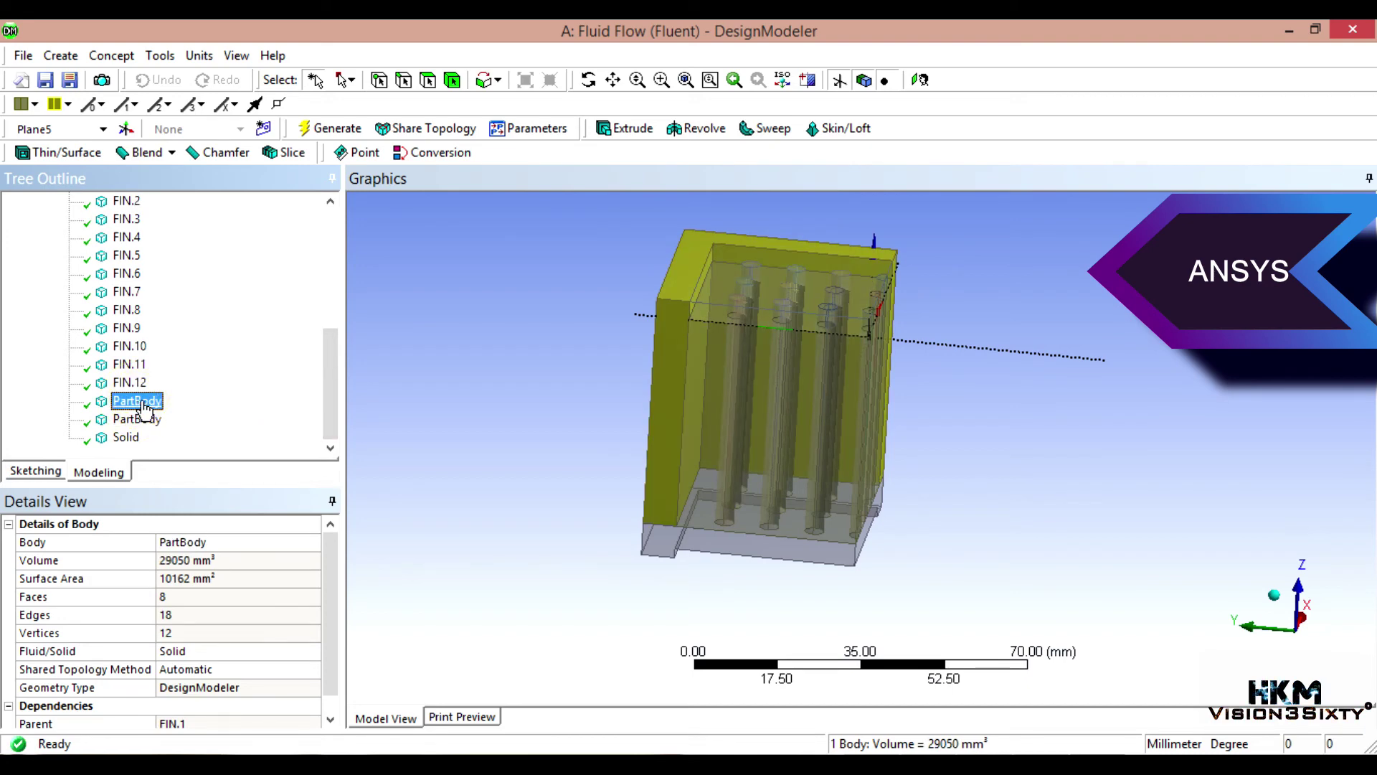
right_click(143, 407)
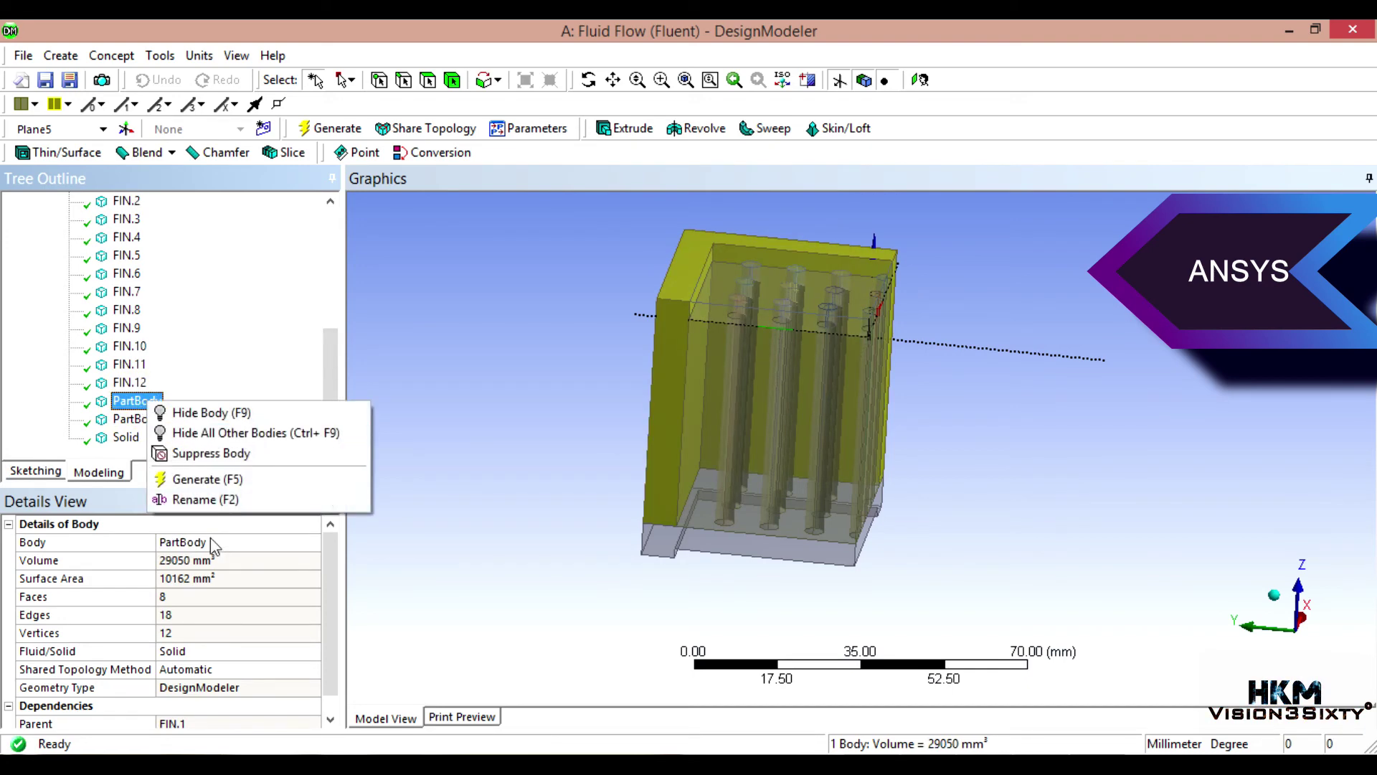
click(217, 496)
text(SID)
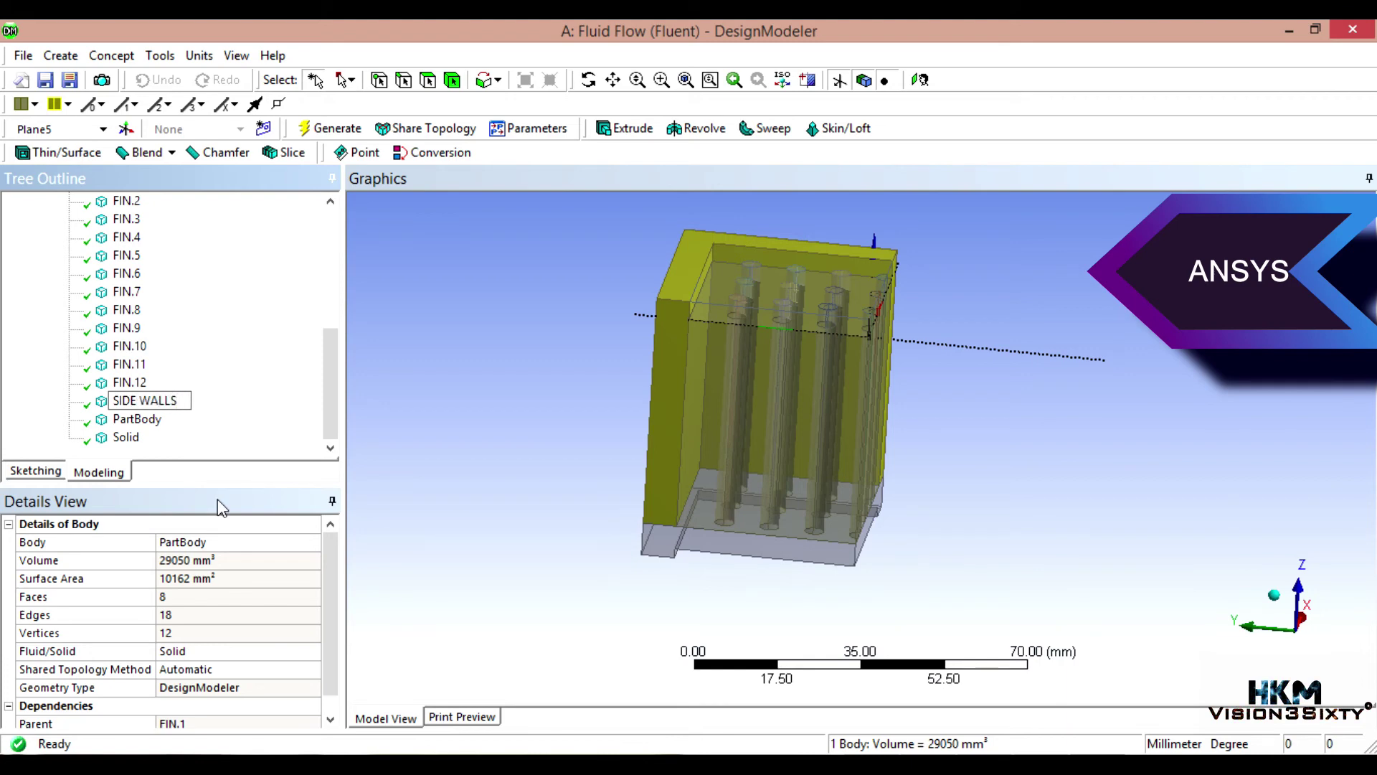
text(E WALLS)
click(424, 406)
Step: Rename the body beneath the pins as BASE PLATE
click(149, 423)
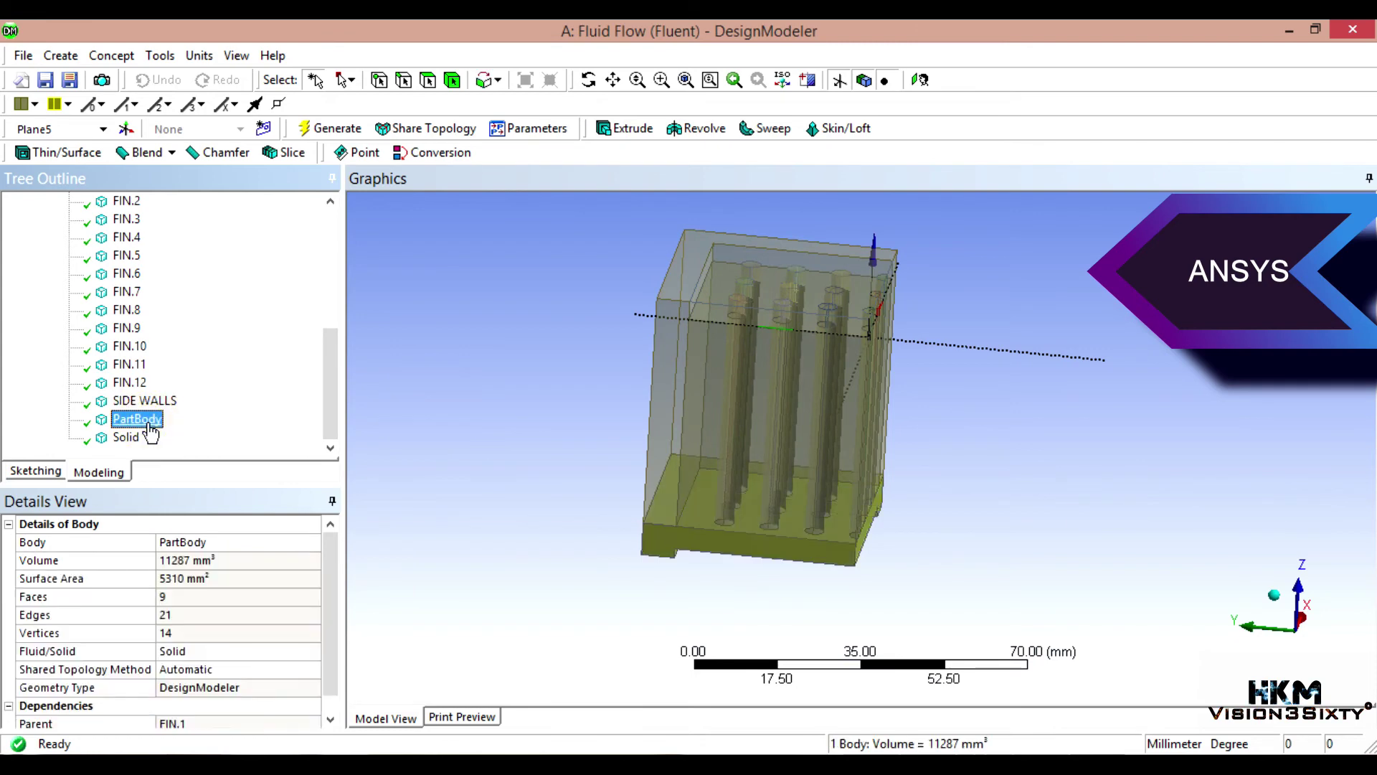
right_click(149, 427)
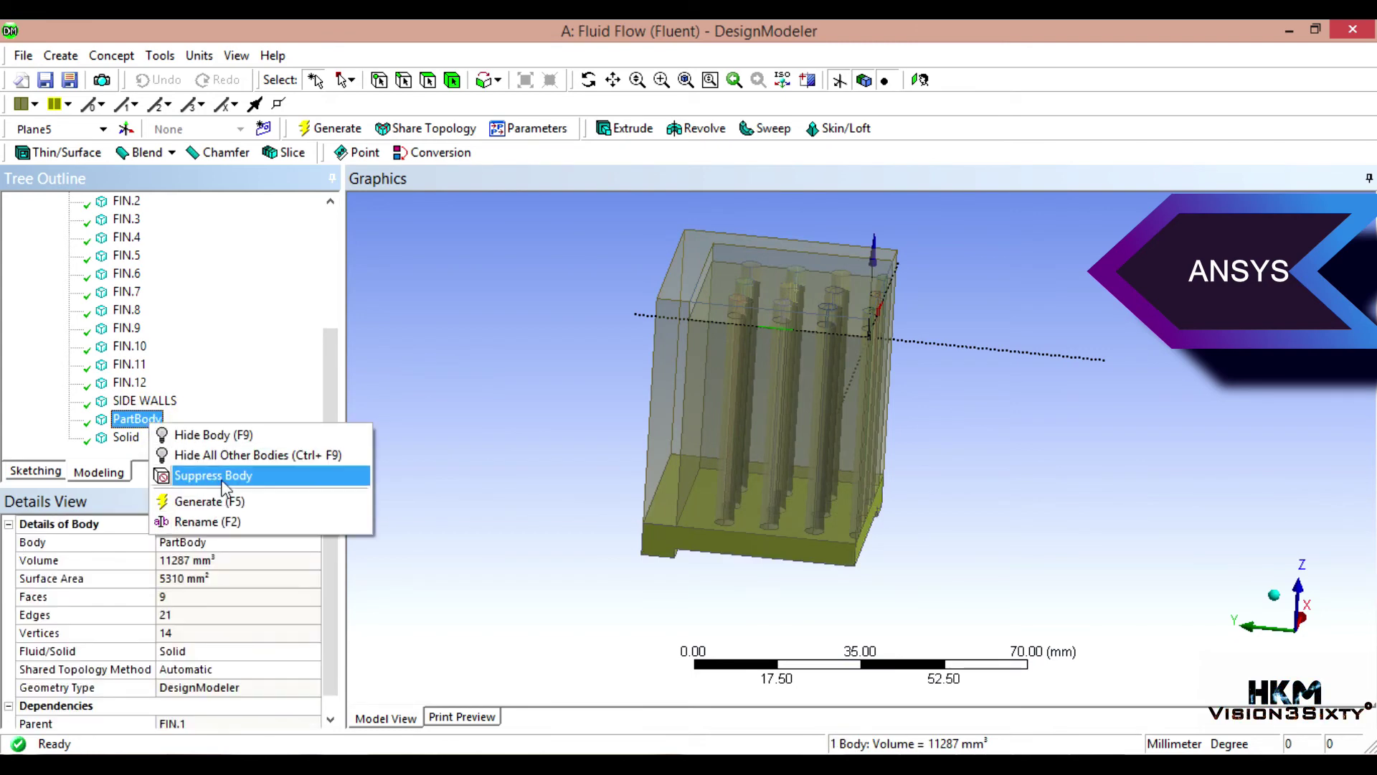
click(218, 521)
text(BA)
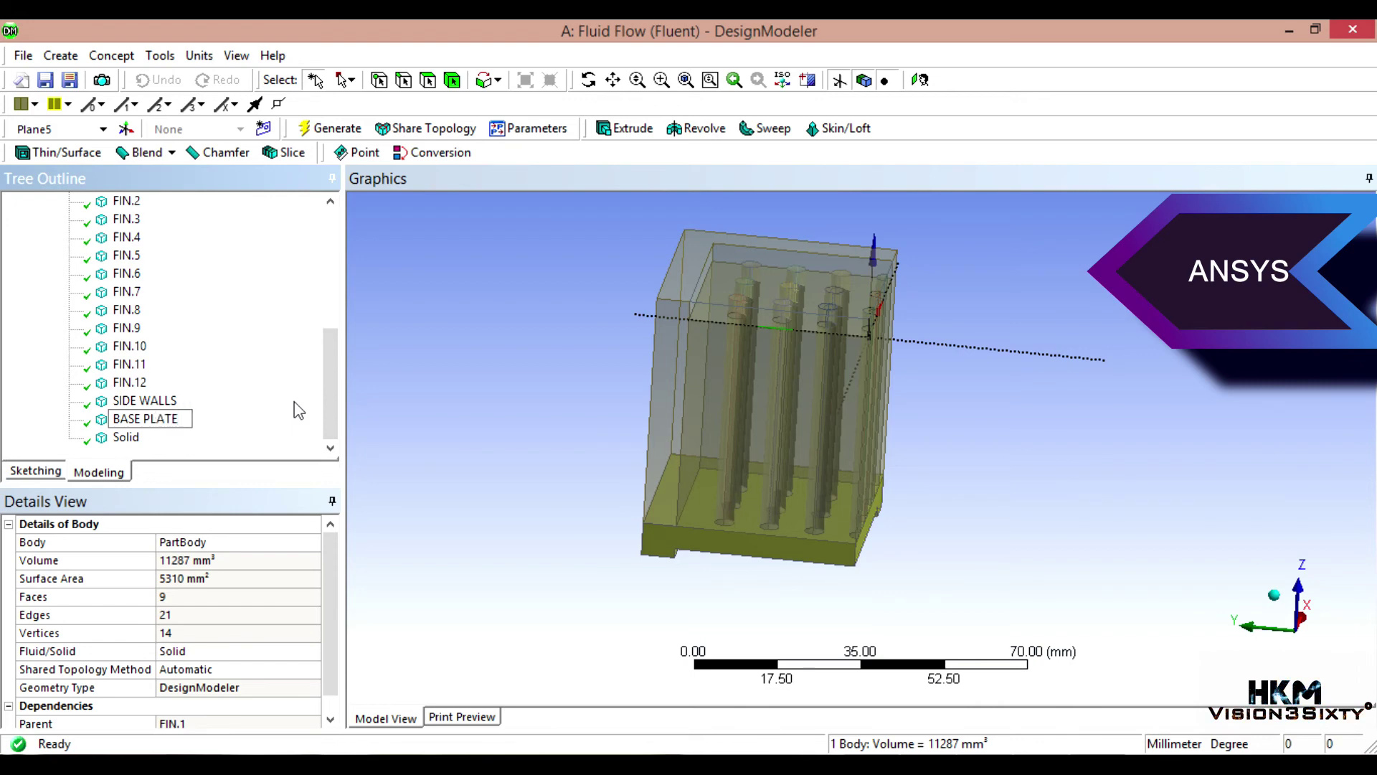
text(SE PLATE)
key(Return)
Step: Rename the lower part of the inner block as PCM and set its body type to Fluid
click(128, 439)
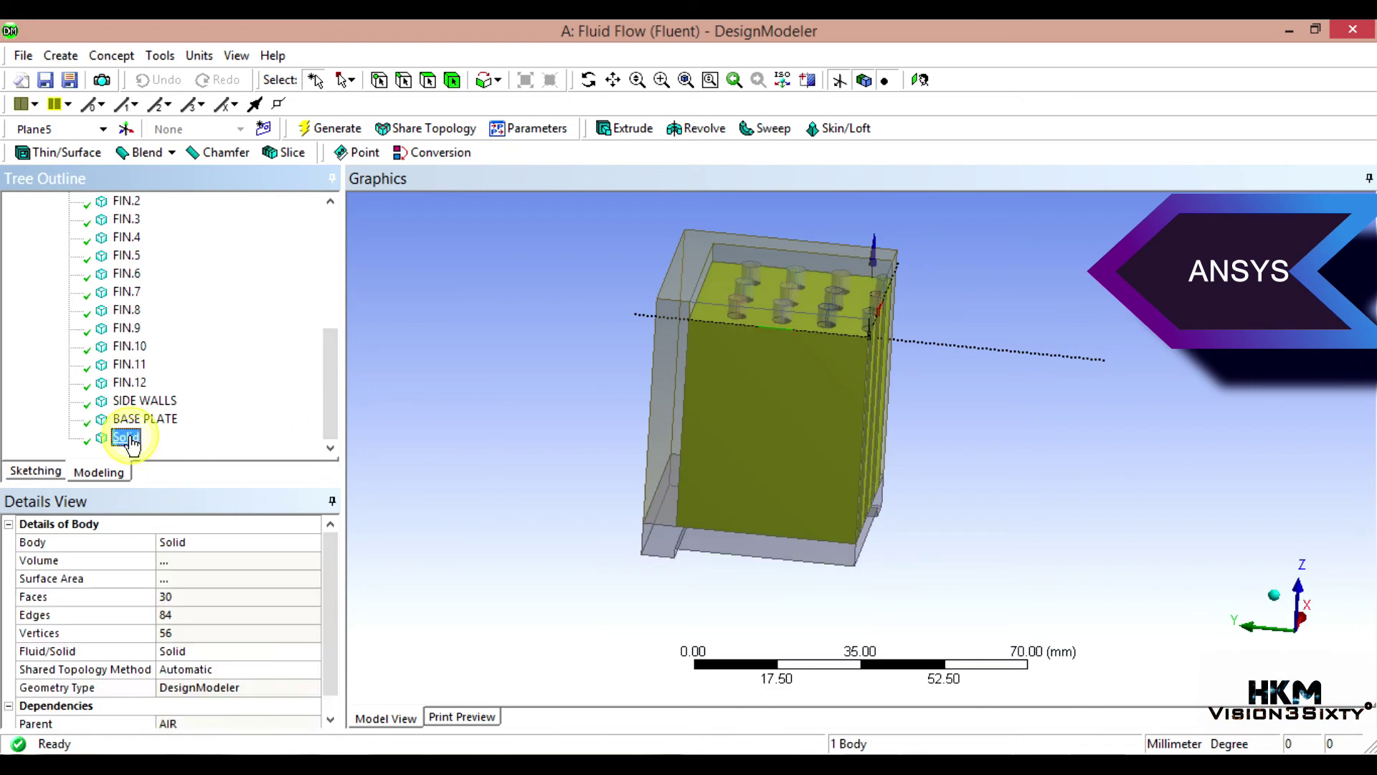
right_click(126, 439)
click(203, 554)
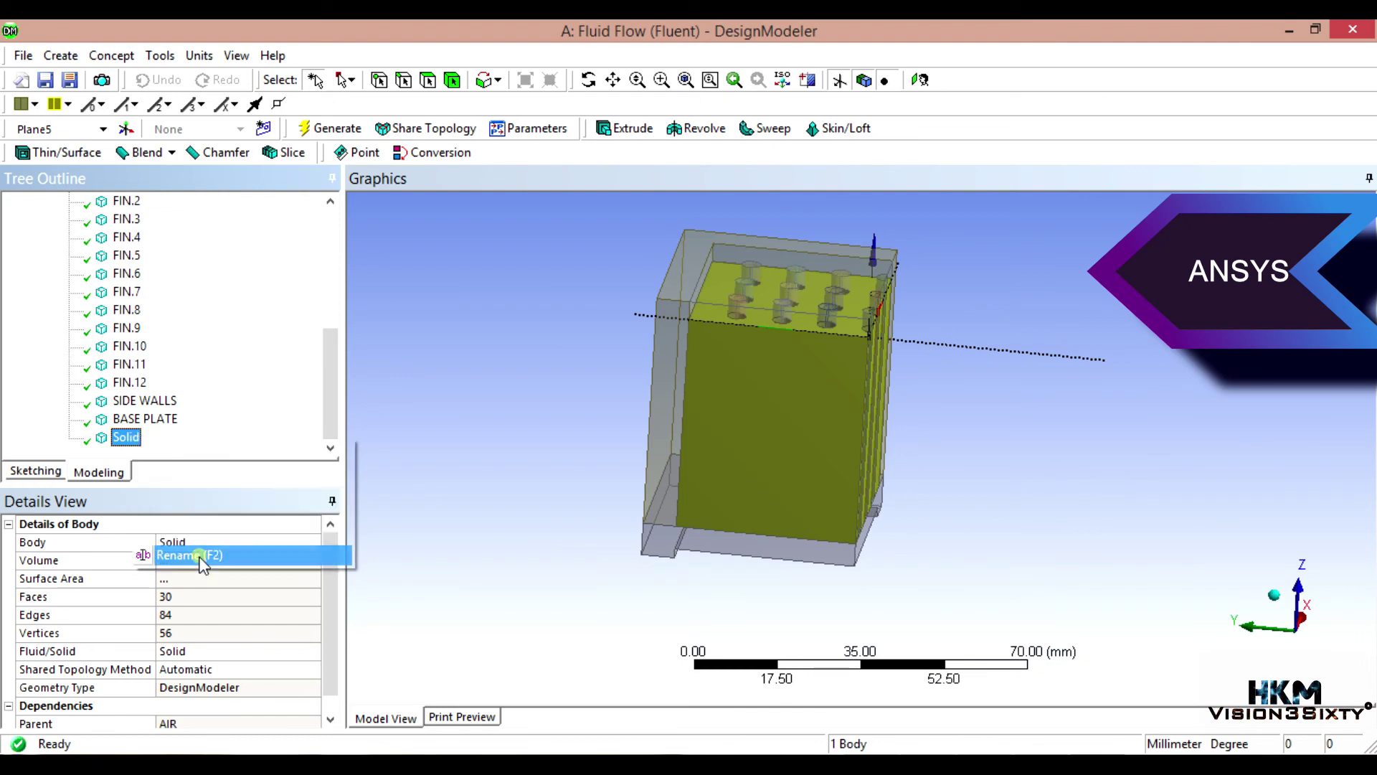
text(PCM)
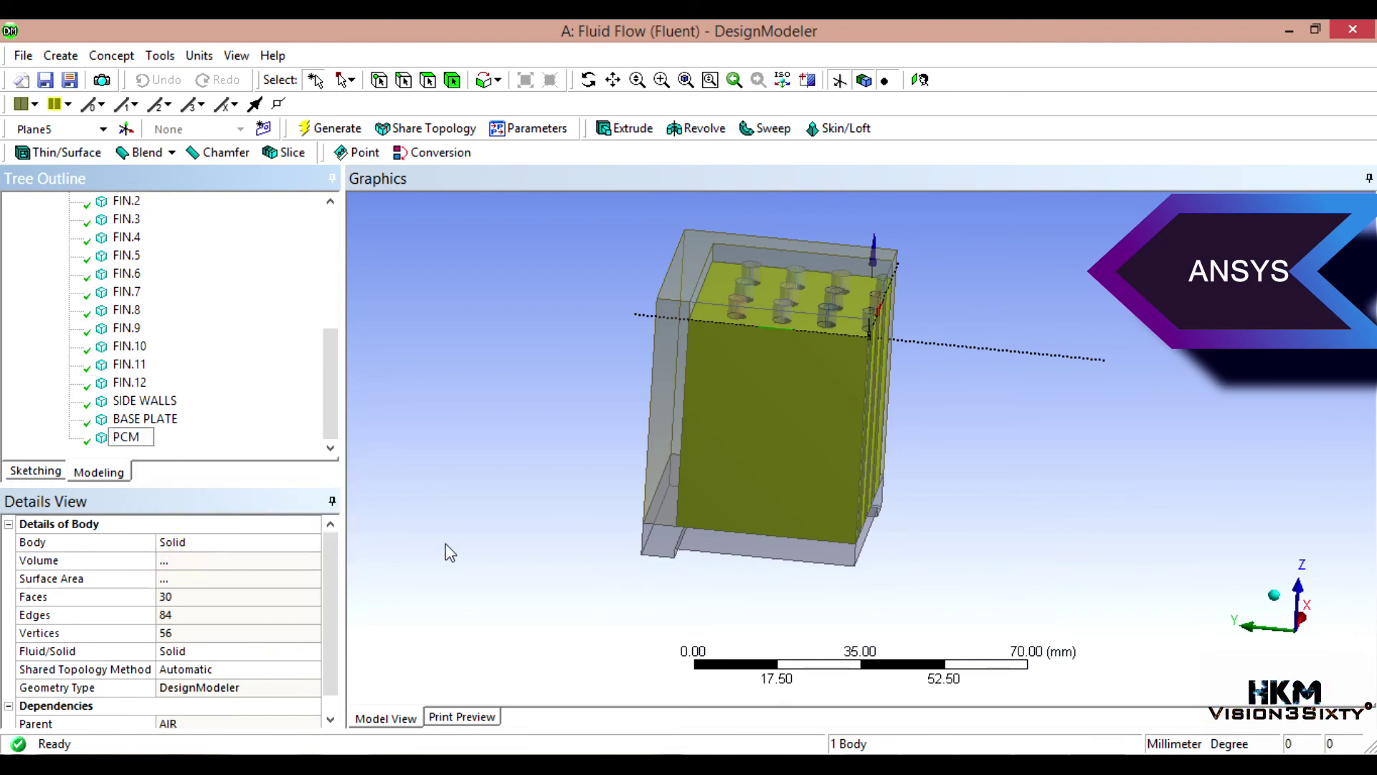
click(511, 521)
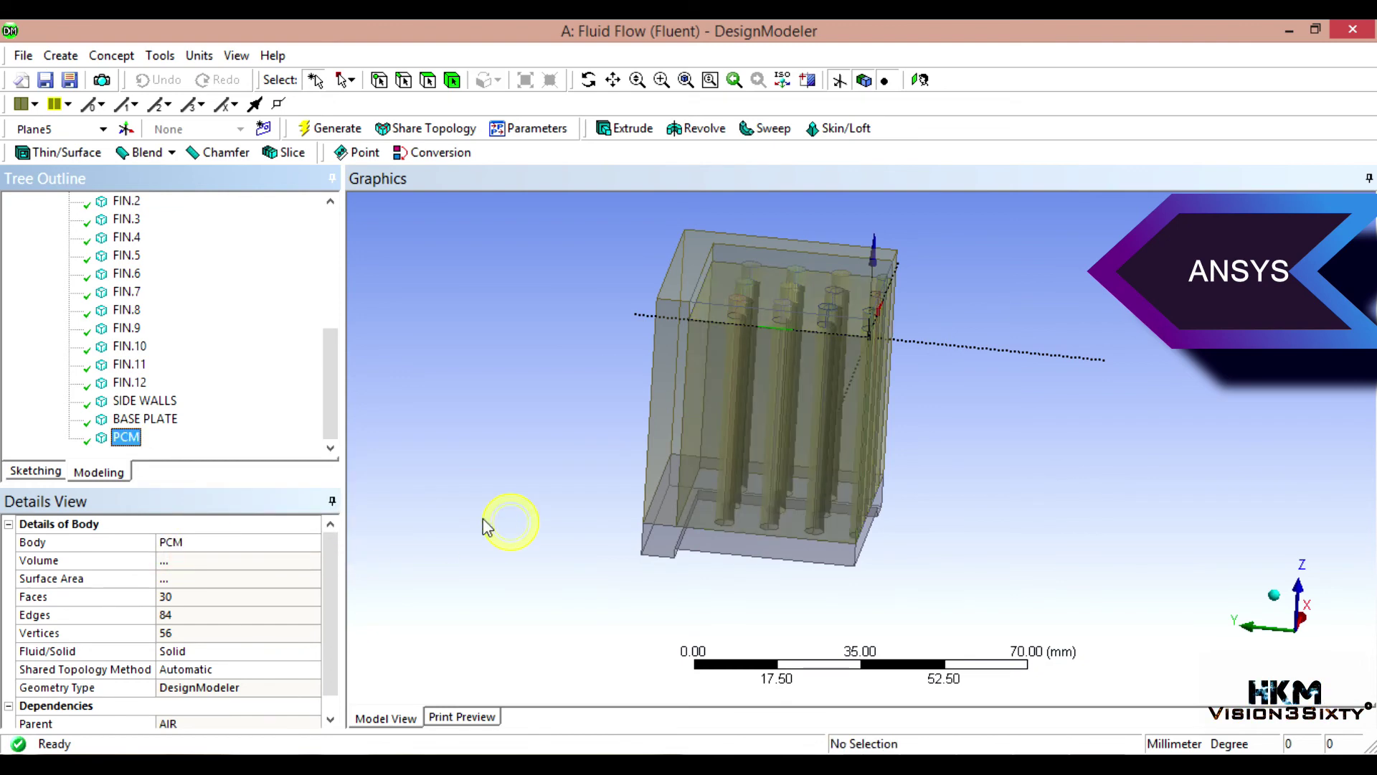
click(134, 442)
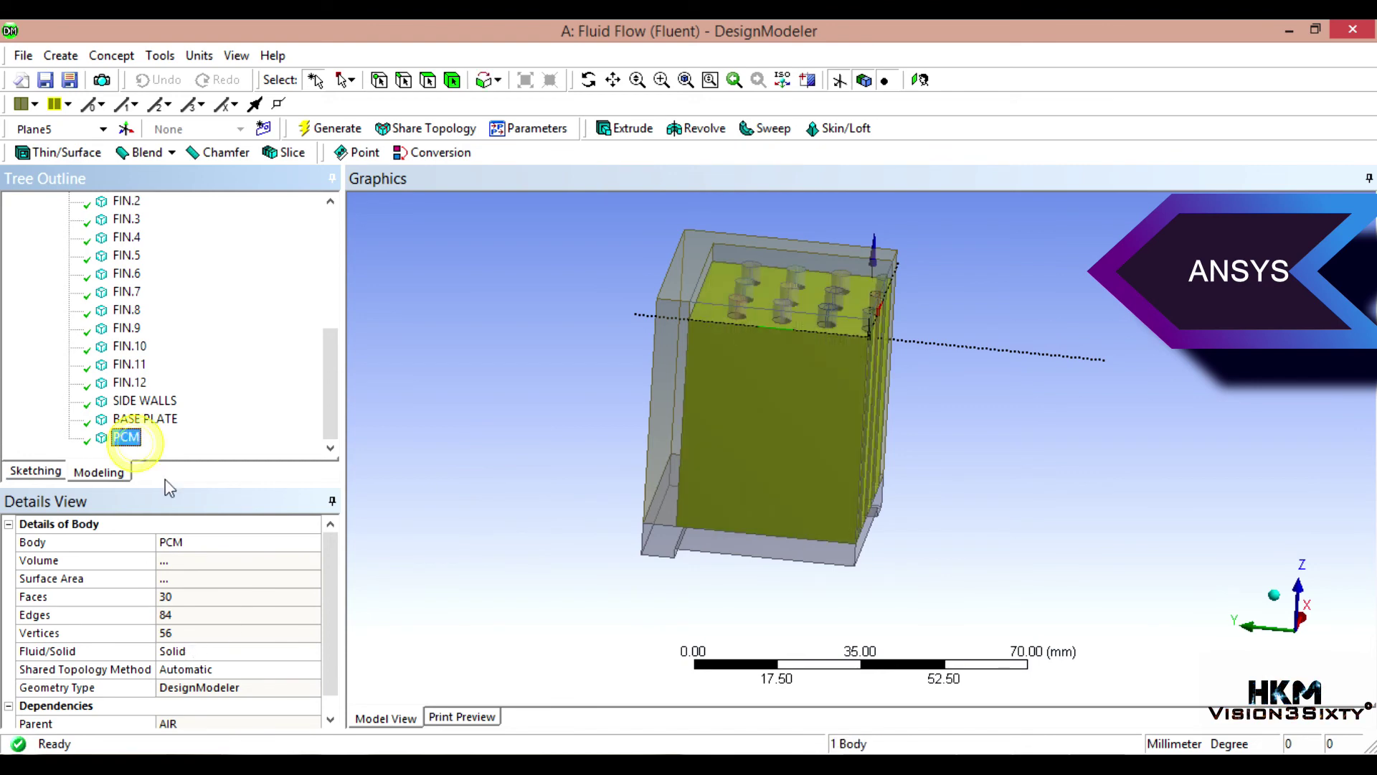
click(208, 651)
click(313, 650)
click(192, 668)
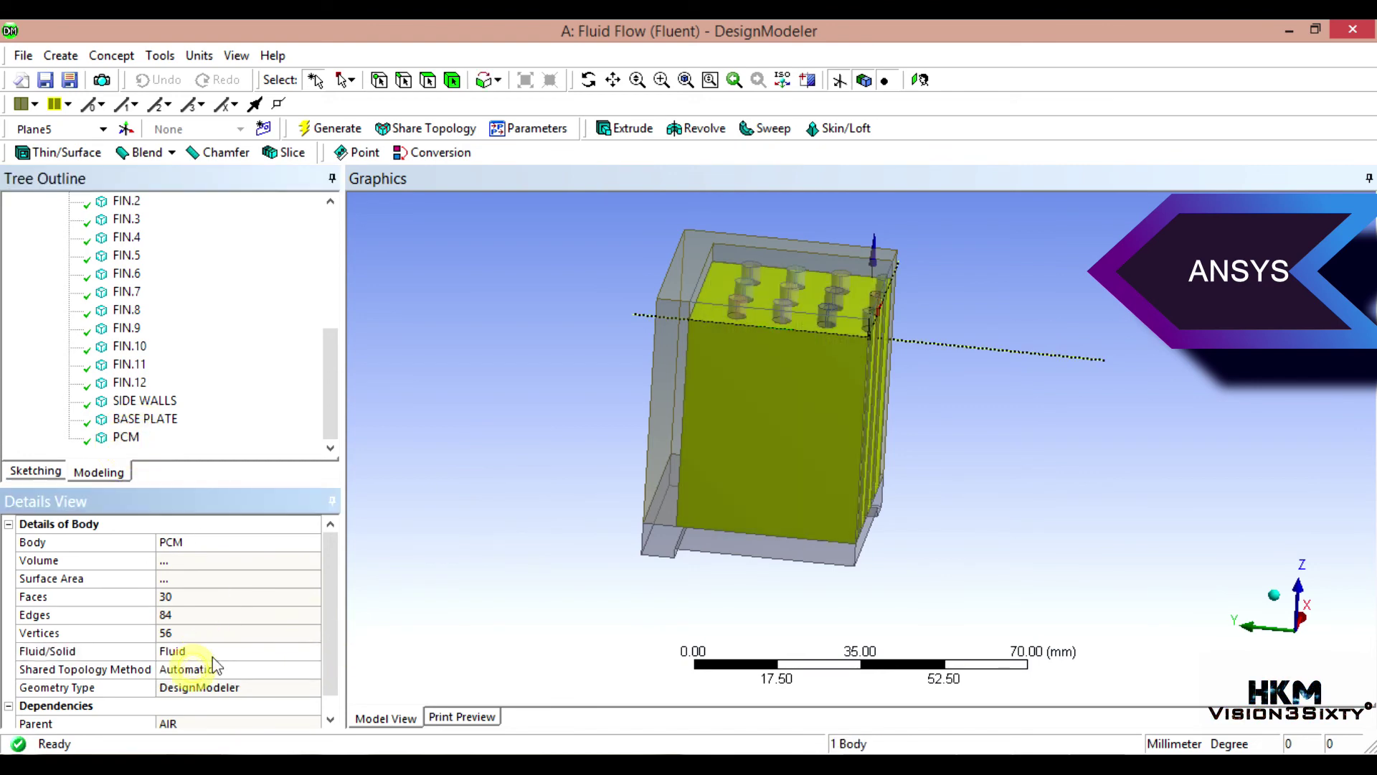
Step: Group the twelve fin bodies, FIN.1 to FIN.12, into one new part, leaving out the AIR, SIDE WALLS, BASE PLATE and PCM bodies
click(430, 567)
scroll(333, 611, down, 1)
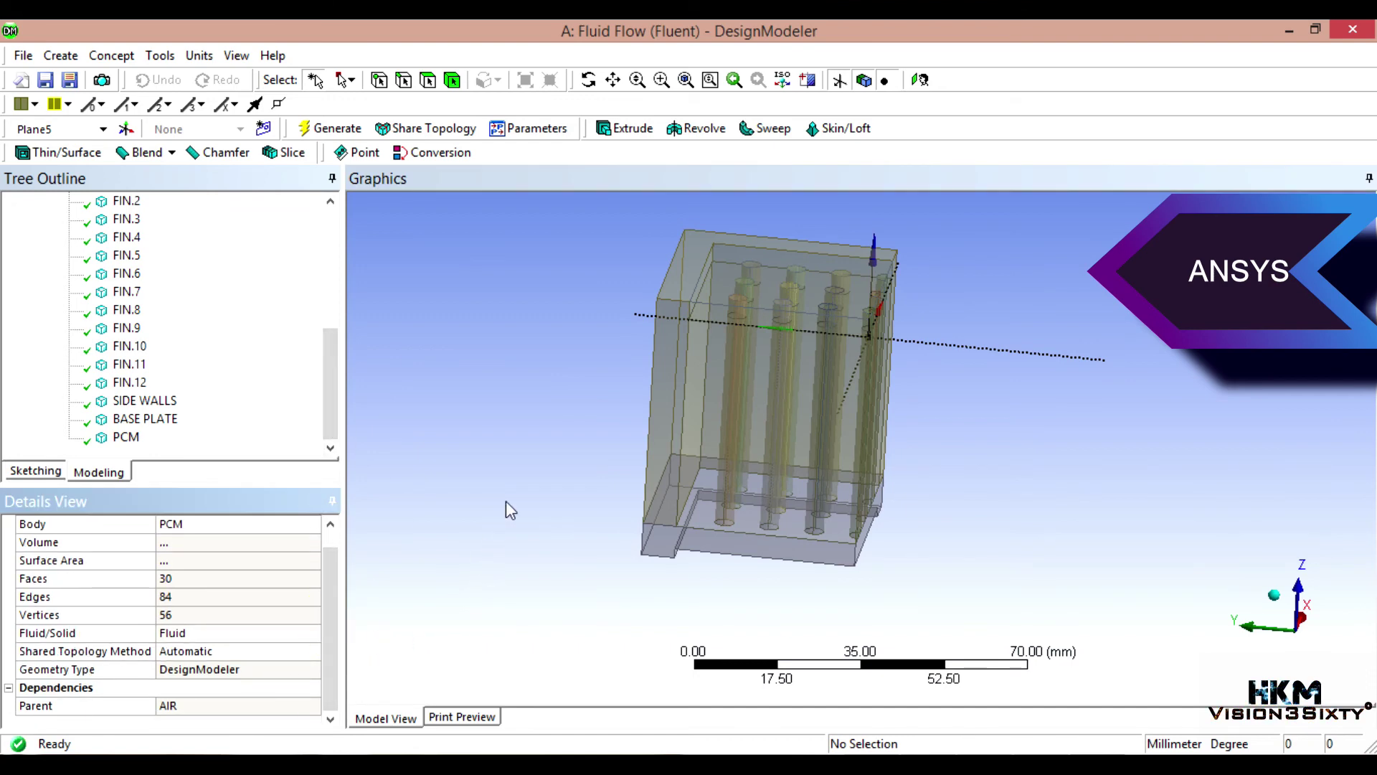
middle_drag(631, 466, 407, 409)
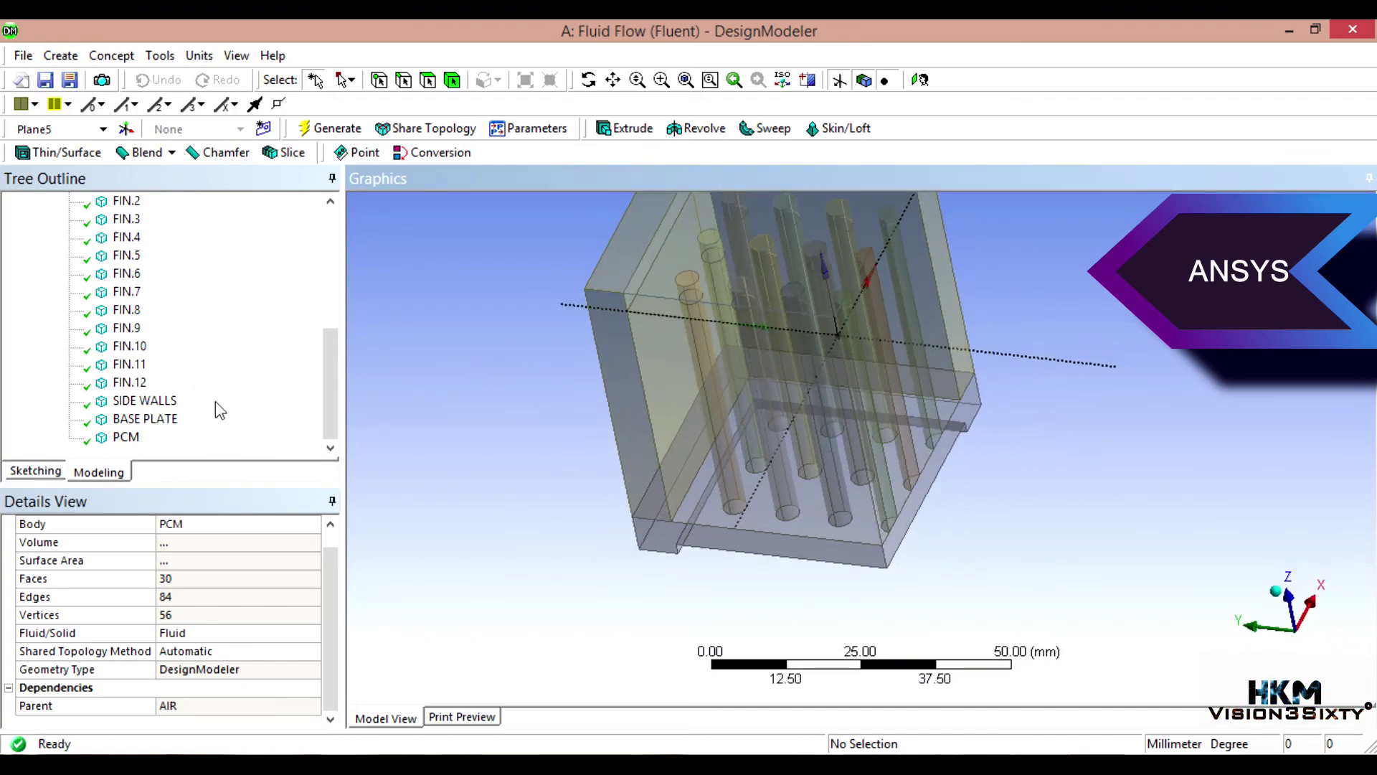
drag(330, 372, 330, 333)
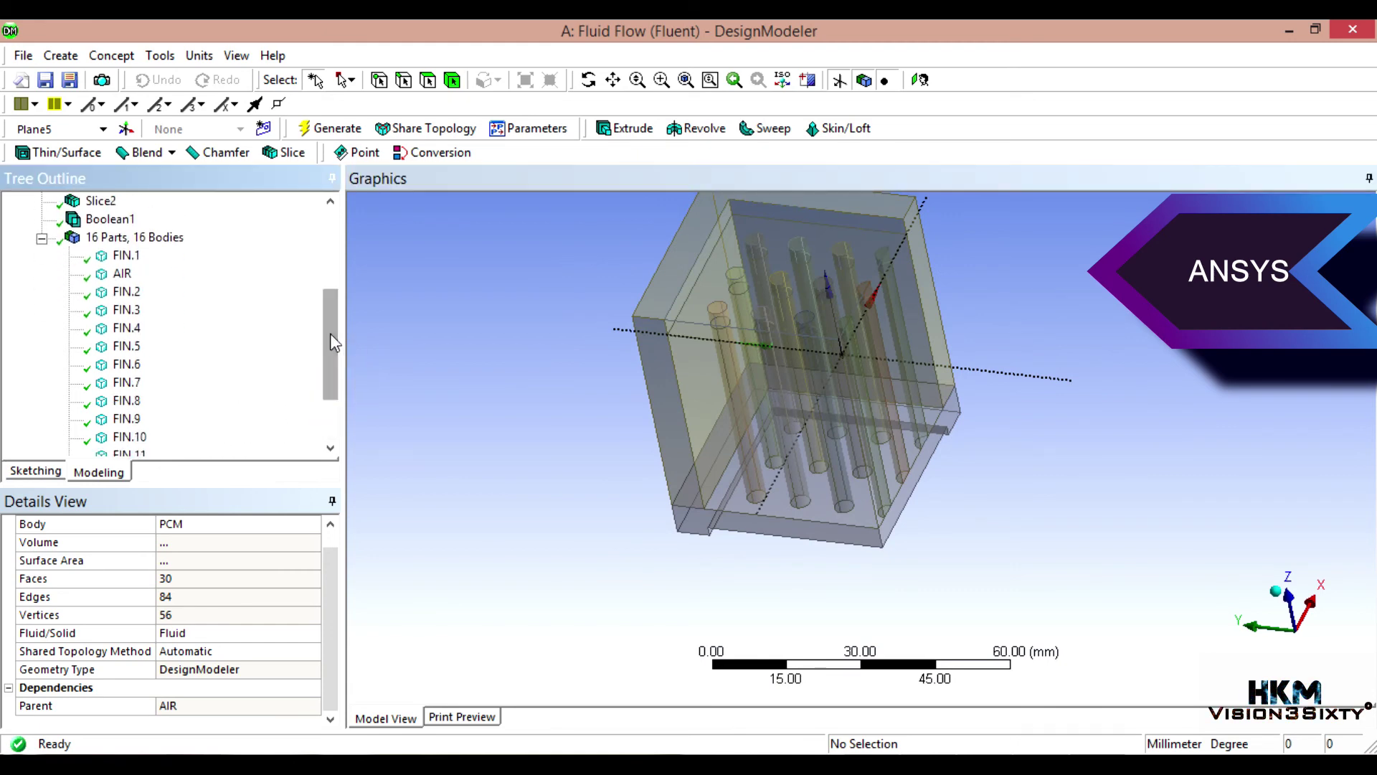
click(126, 255)
ctrl+click(127, 292)
ctrl+click(127, 328)
ctrl+click(126, 309)
ctrl+click(127, 345)
ctrl+click(127, 365)
ctrl+click(128, 382)
ctrl+click(127, 382)
ctrl+click(127, 400)
ctrl+click(127, 419)
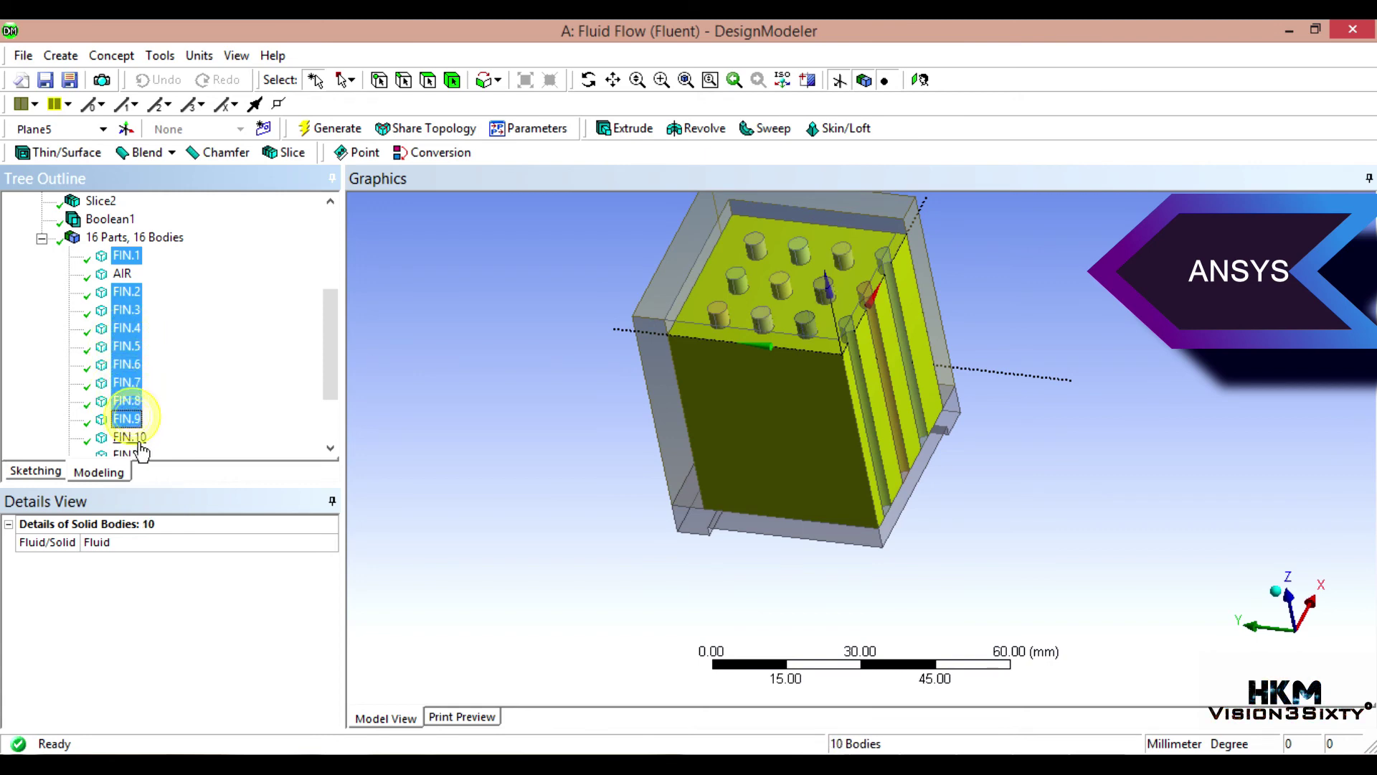
ctrl+click(138, 438)
scroll(201, 400, down, 1)
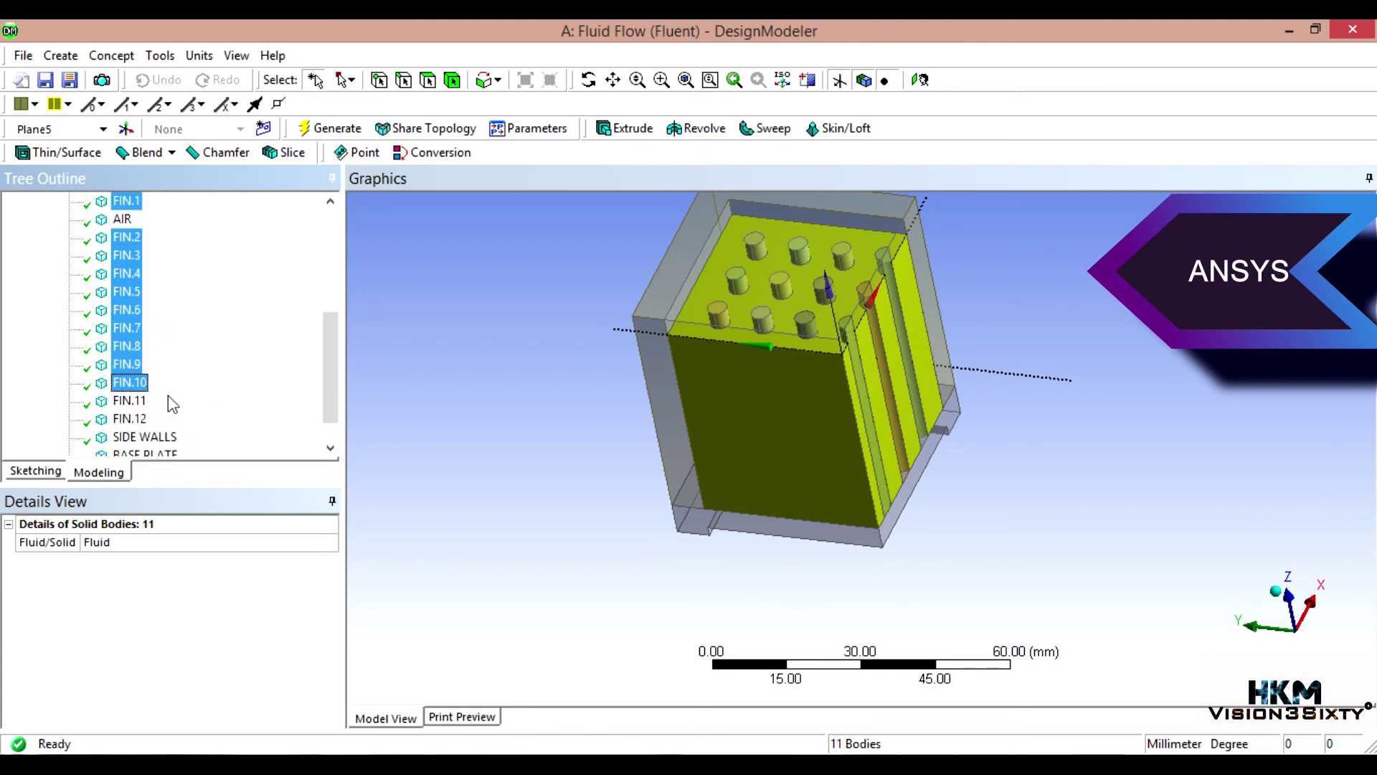
ctrl+click(132, 402)
ctrl+click(130, 419)
scroll(228, 413, down, 1)
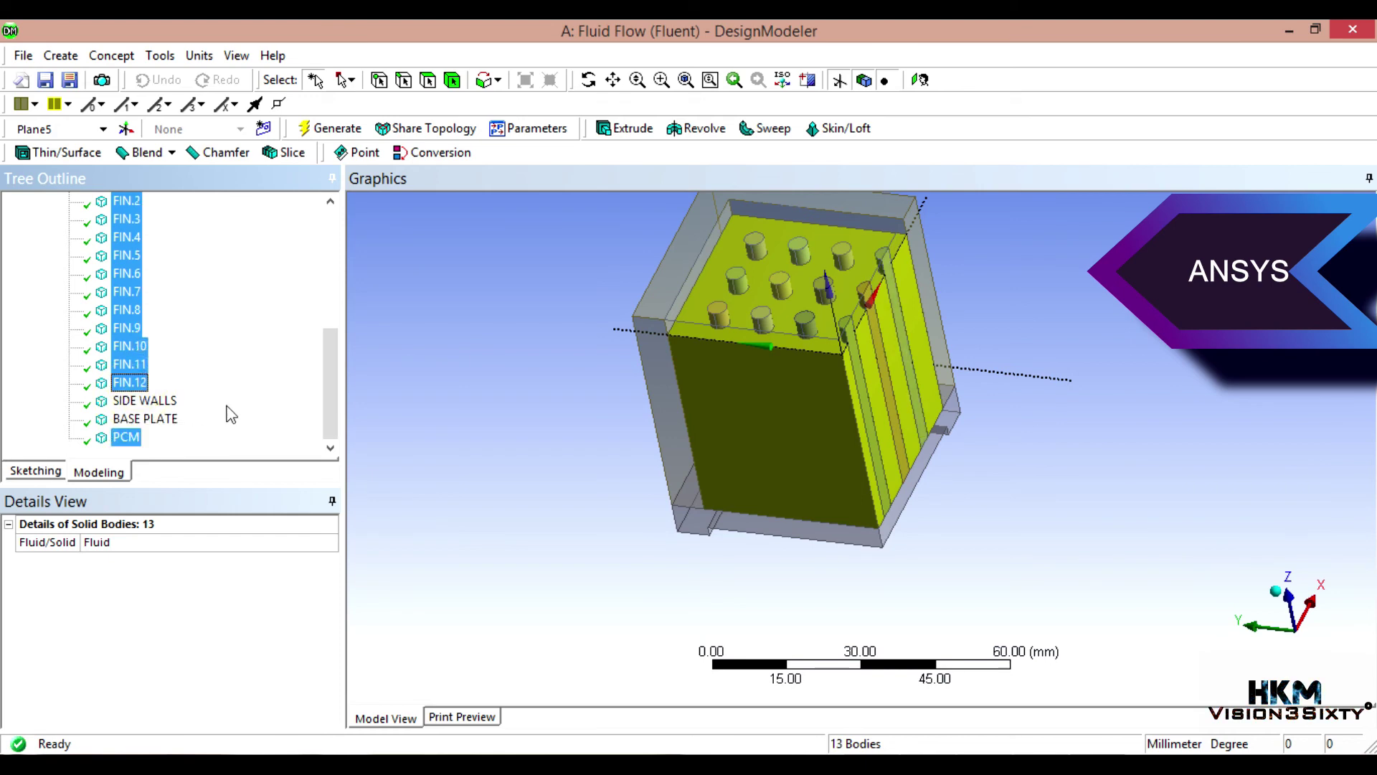
ctrl+click(125, 439)
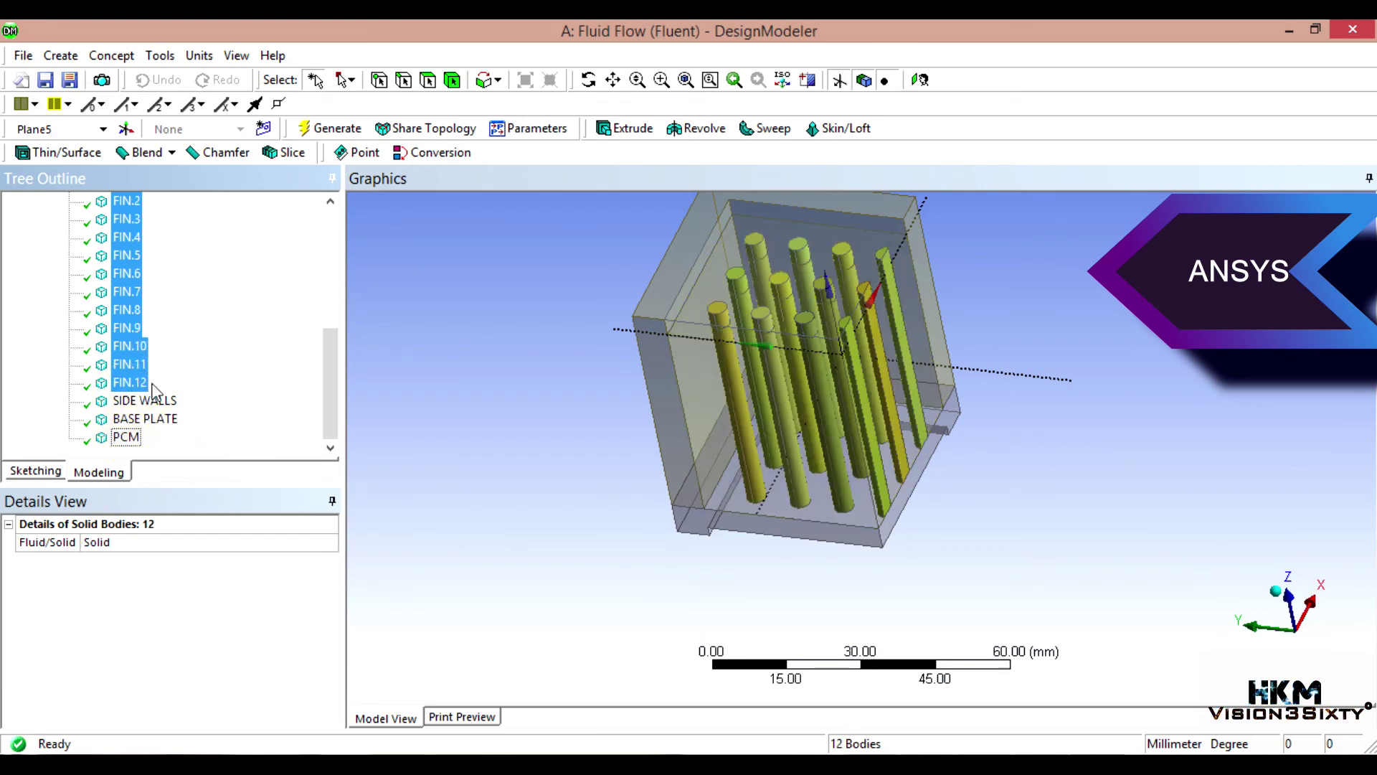
scroll(200, 391, up, 2)
scroll(223, 367, down, 1)
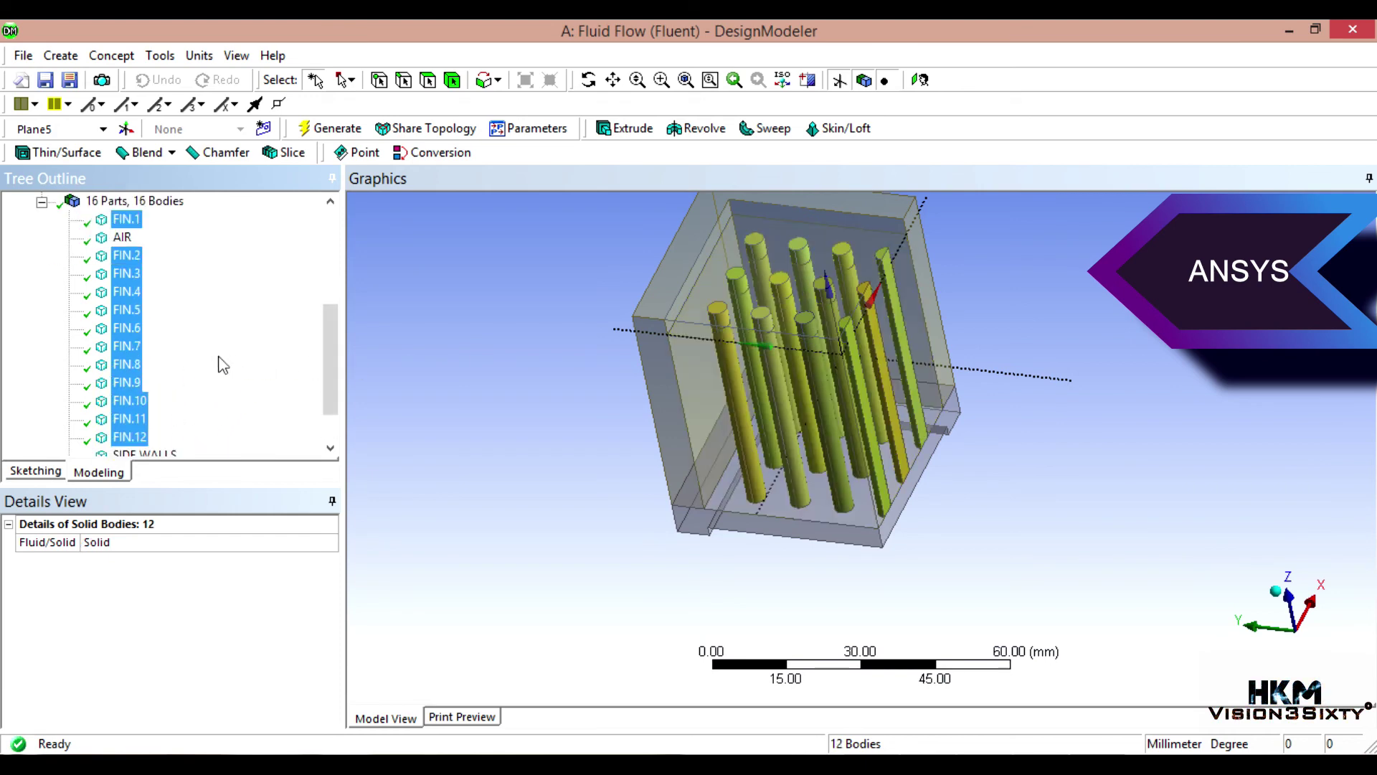
right_click(132, 272)
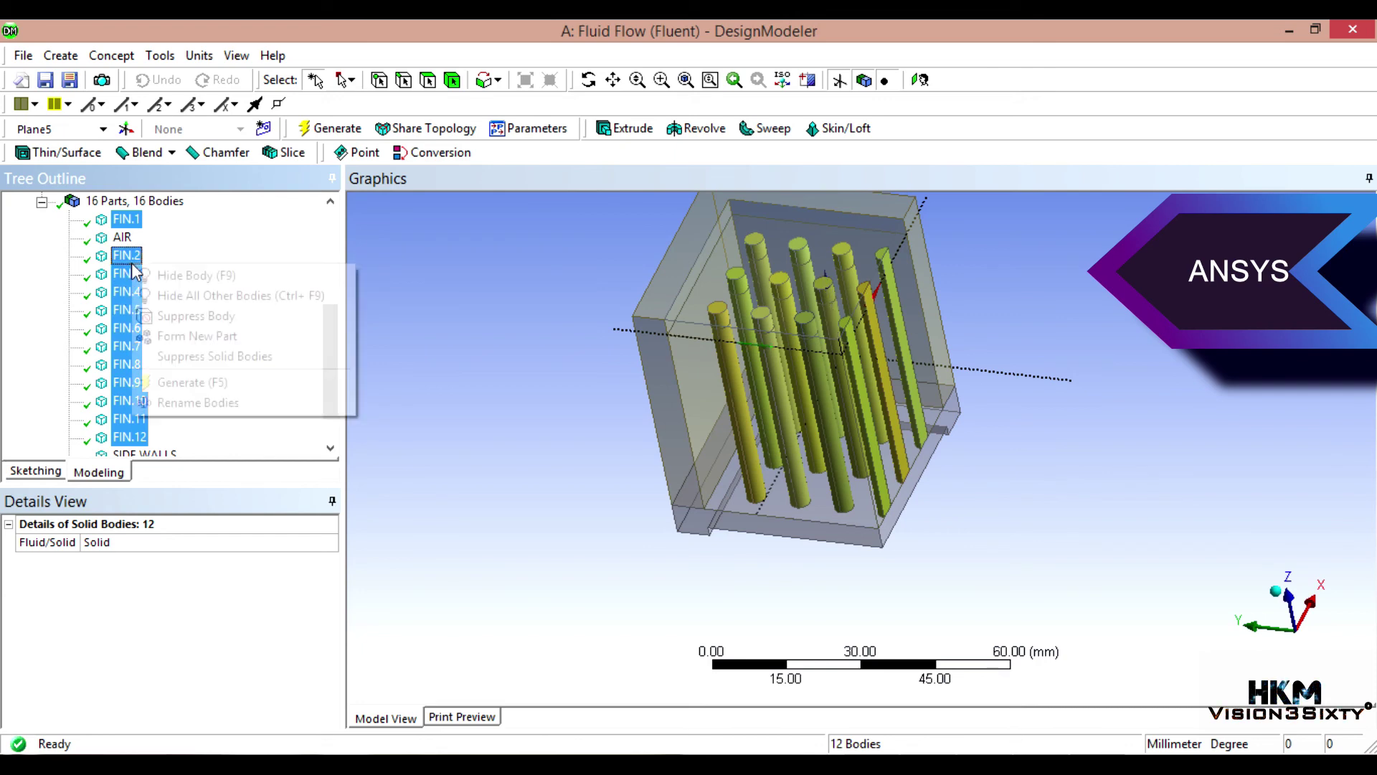
click(198, 336)
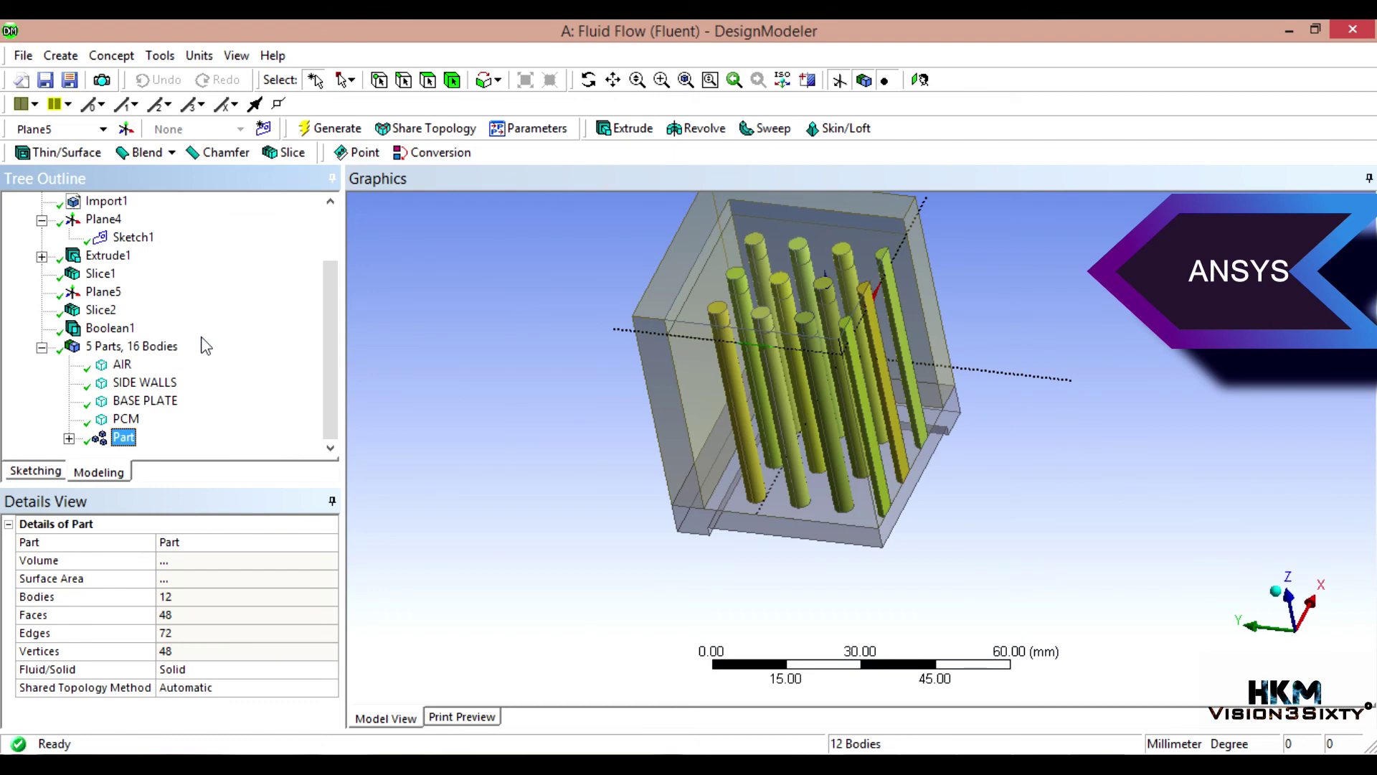
Step: Rename the new multibody part containing the fins as FINS
right_click(122, 443)
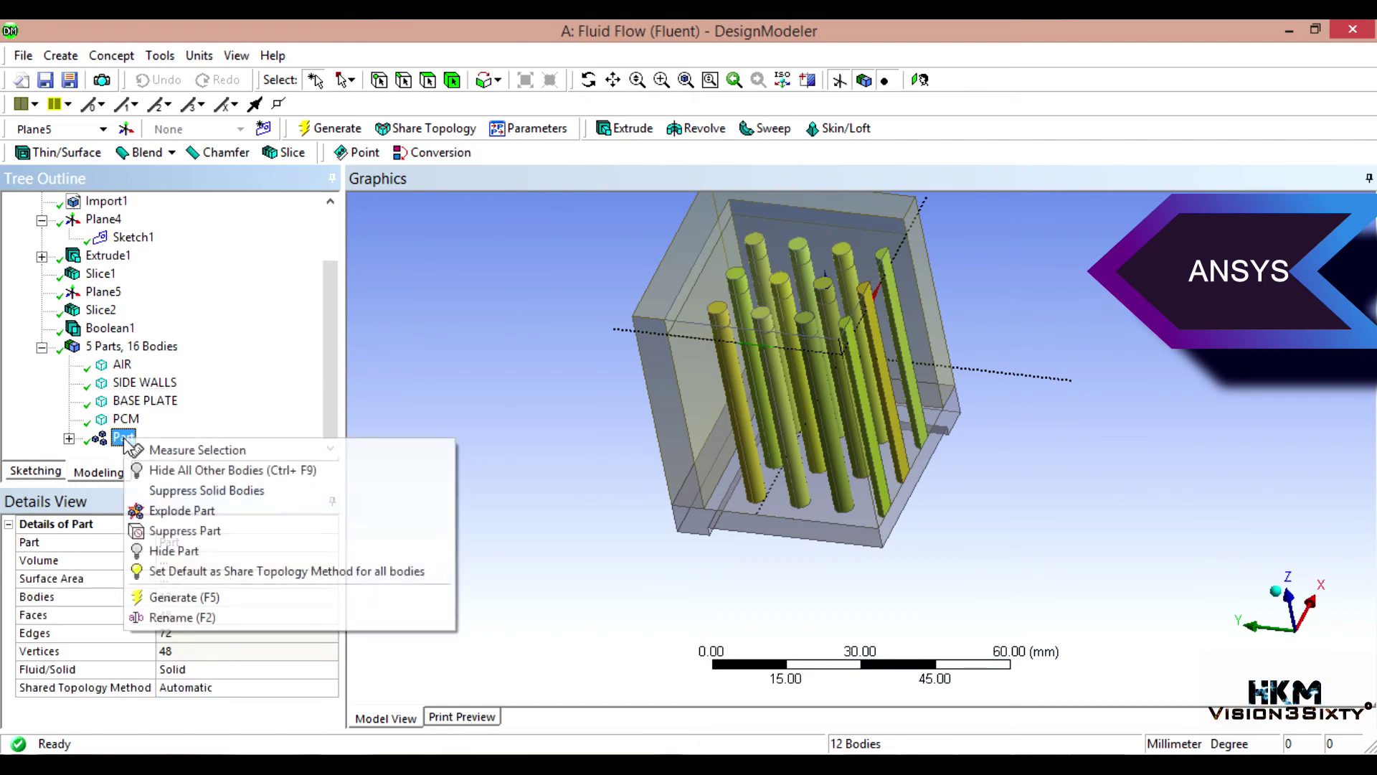
click(195, 618)
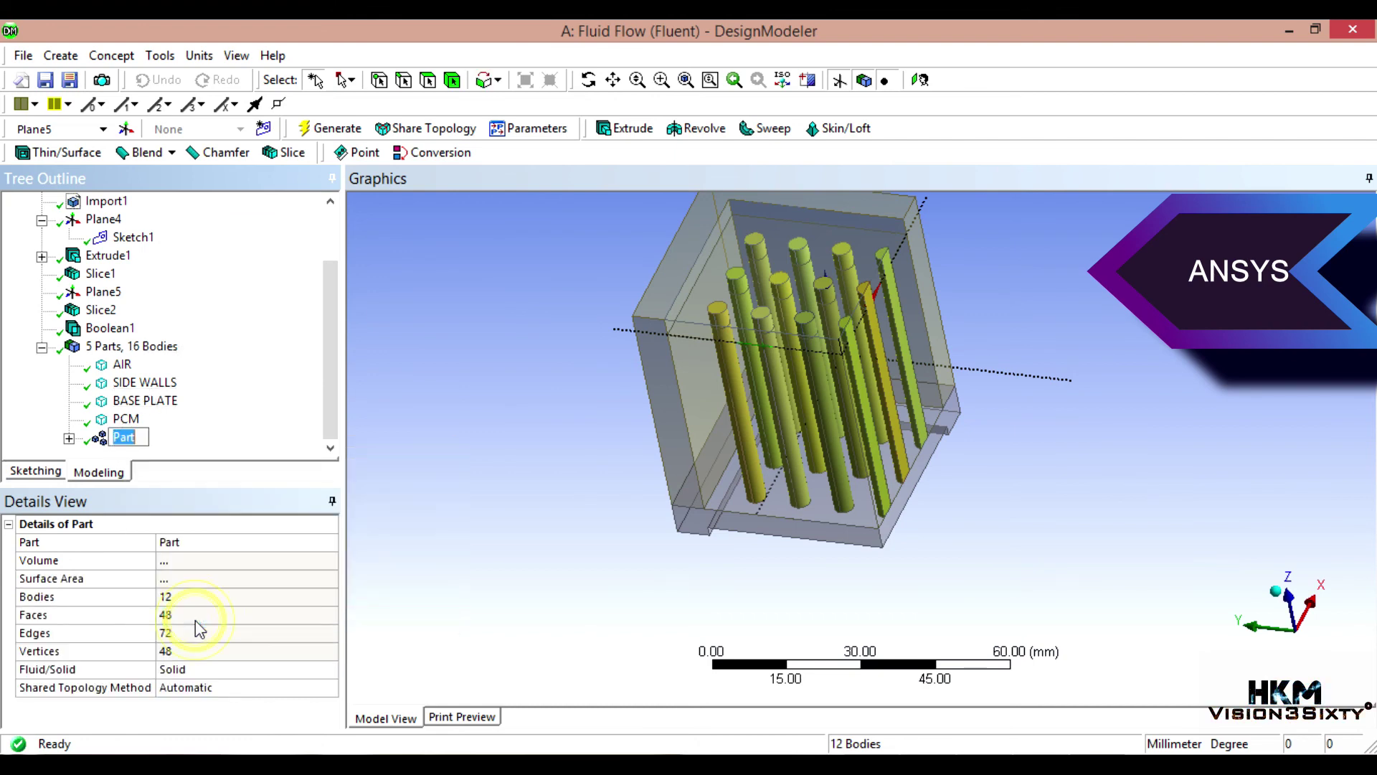
text(FINS)
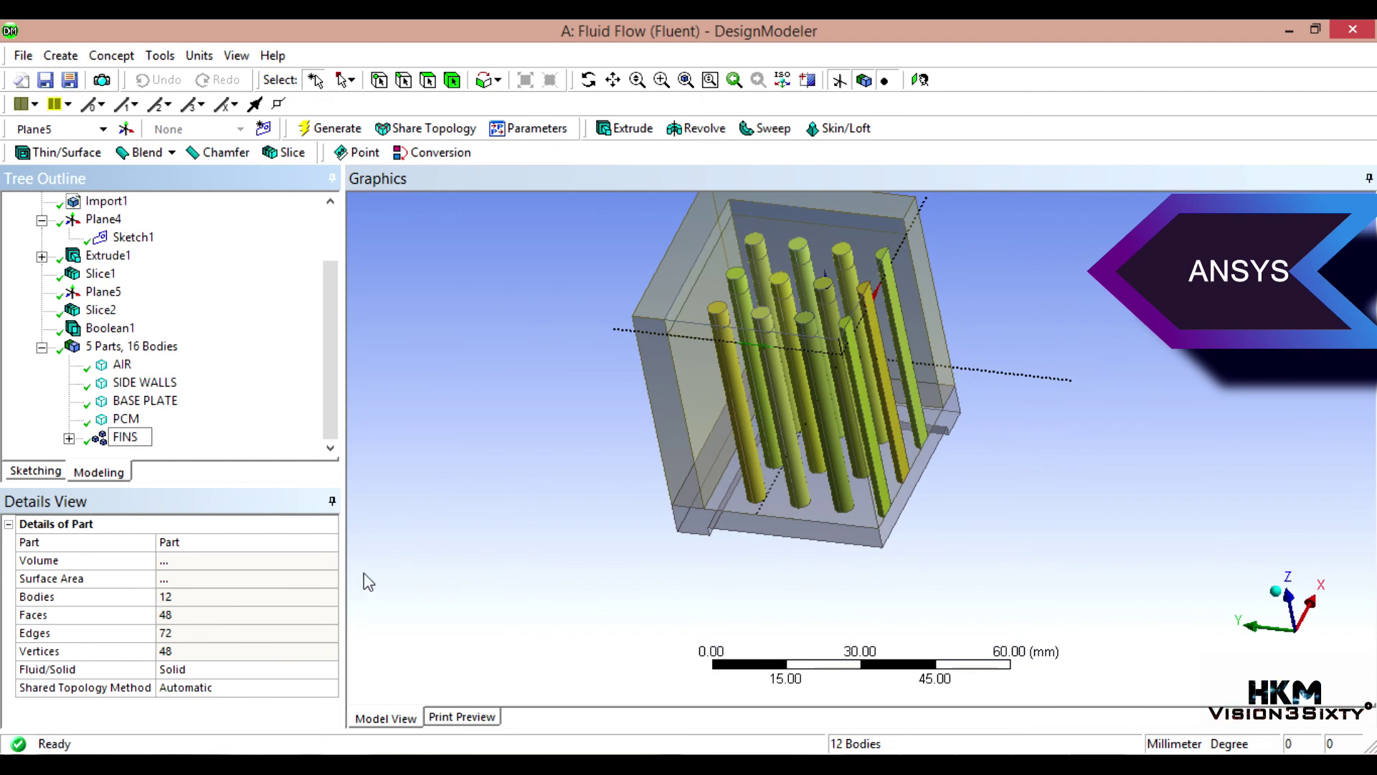
click(475, 461)
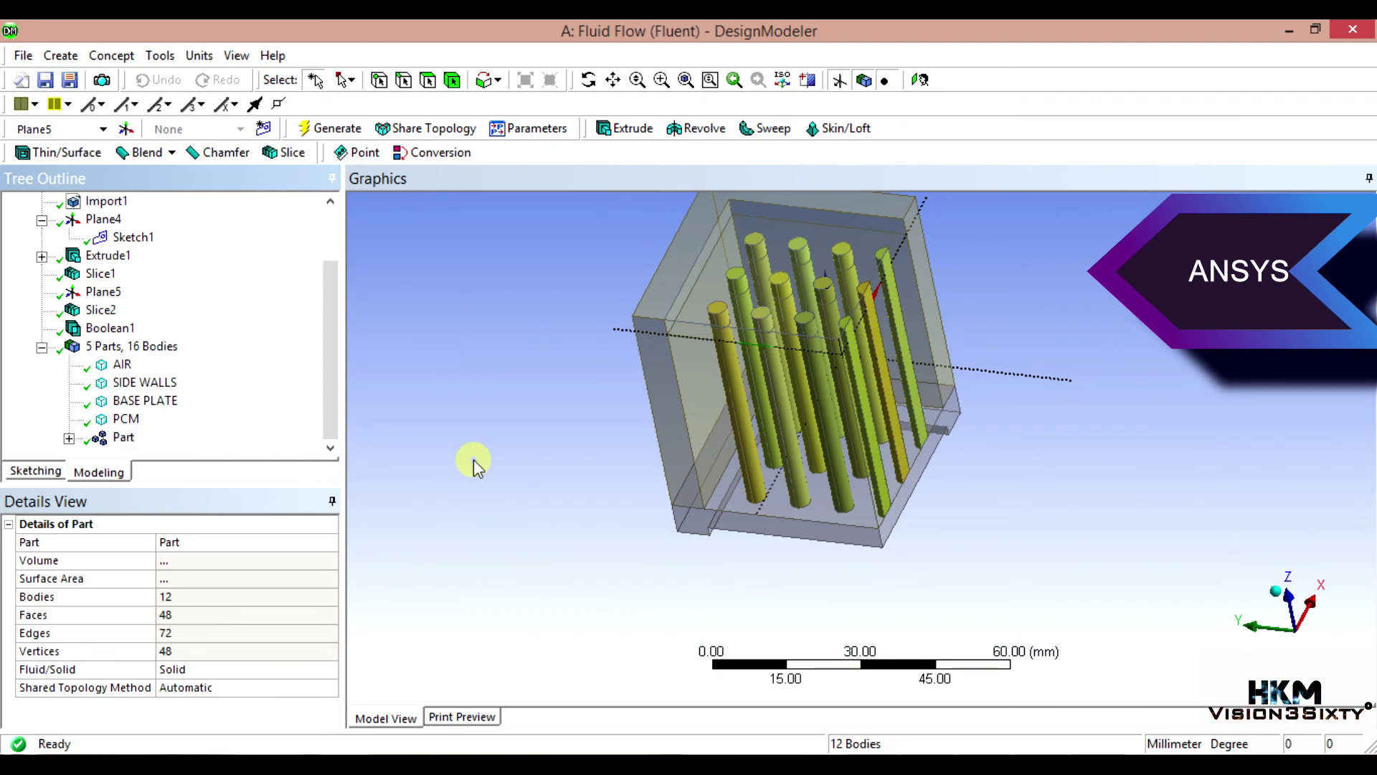
Step: Save the project as "pcm model for tutorial" in the Heat Sink folder on the DOCUMENTS (F:) drive
click(44, 80)
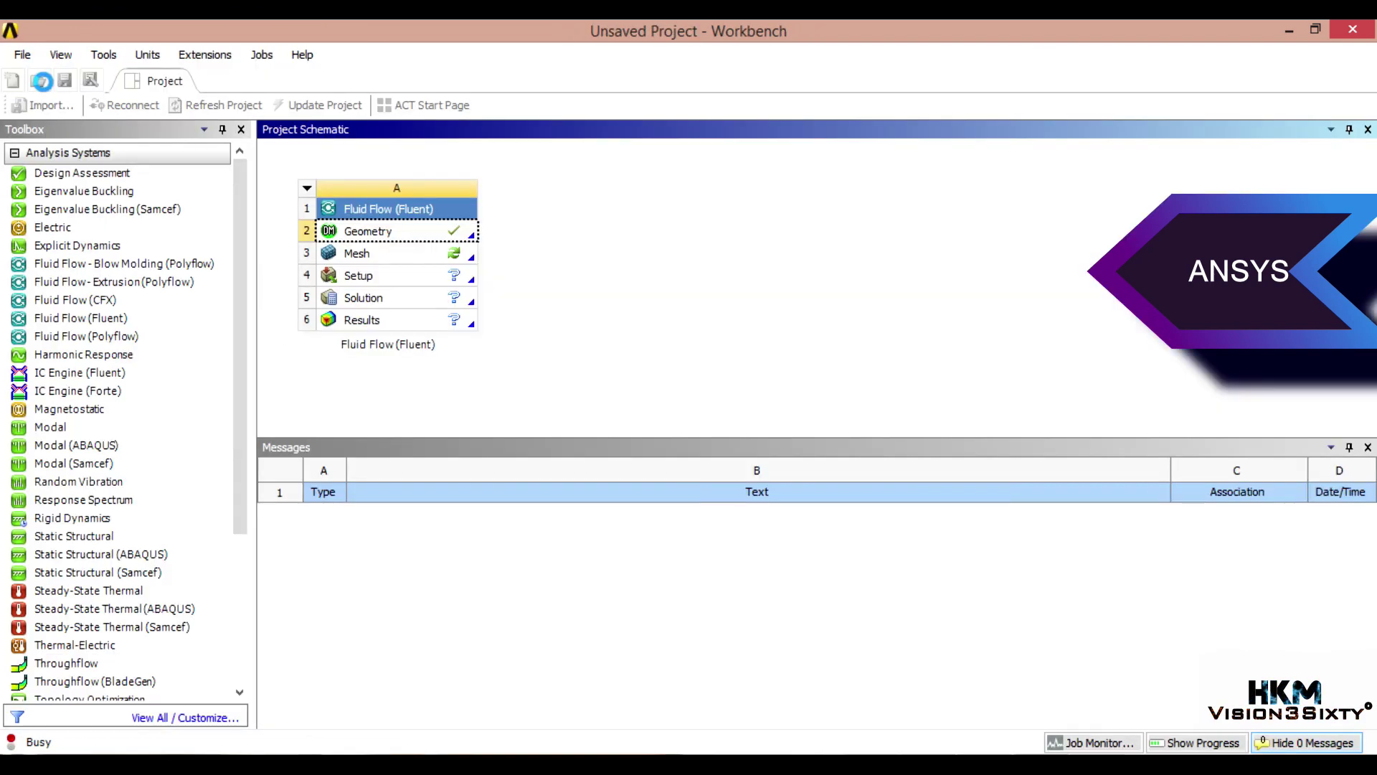
click(116, 367)
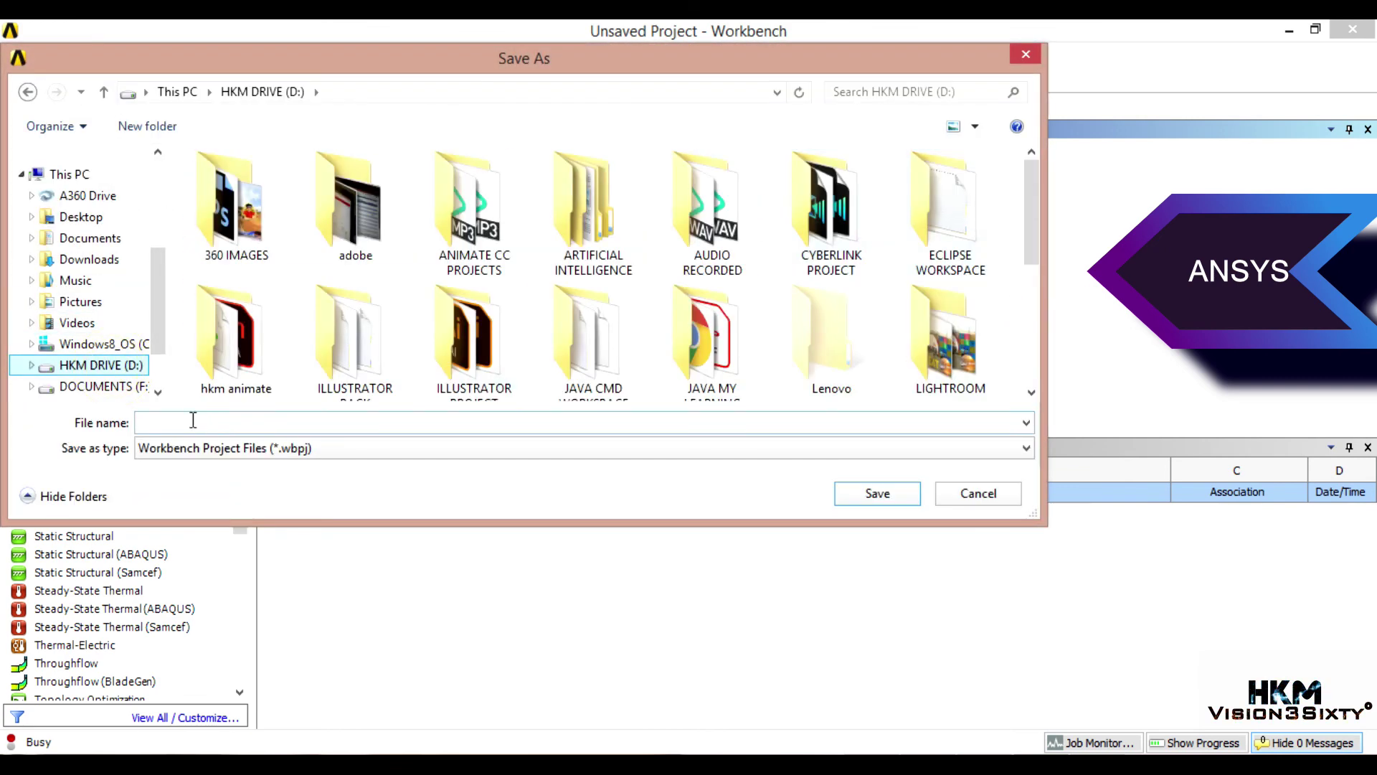
click(101, 386)
drag(1035, 208, 1037, 267)
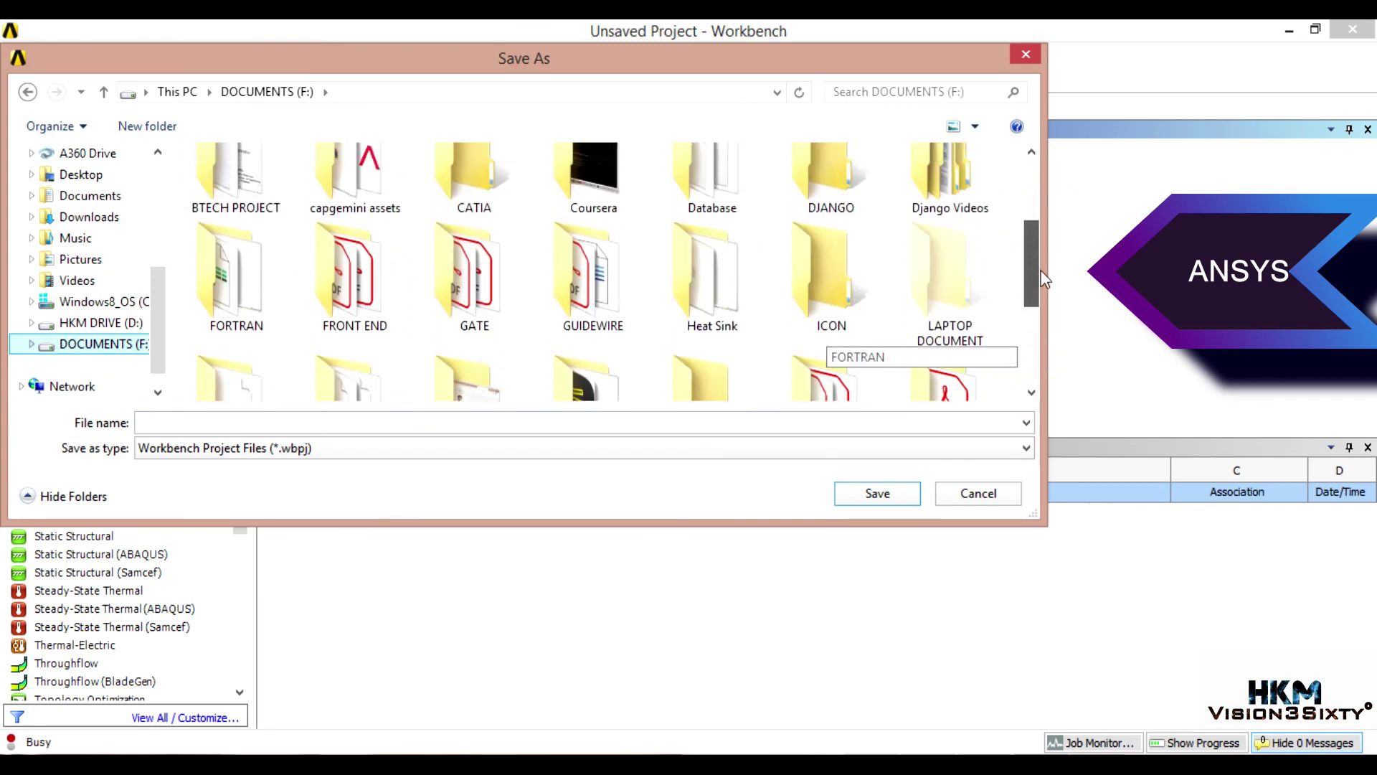
double_click(684, 304)
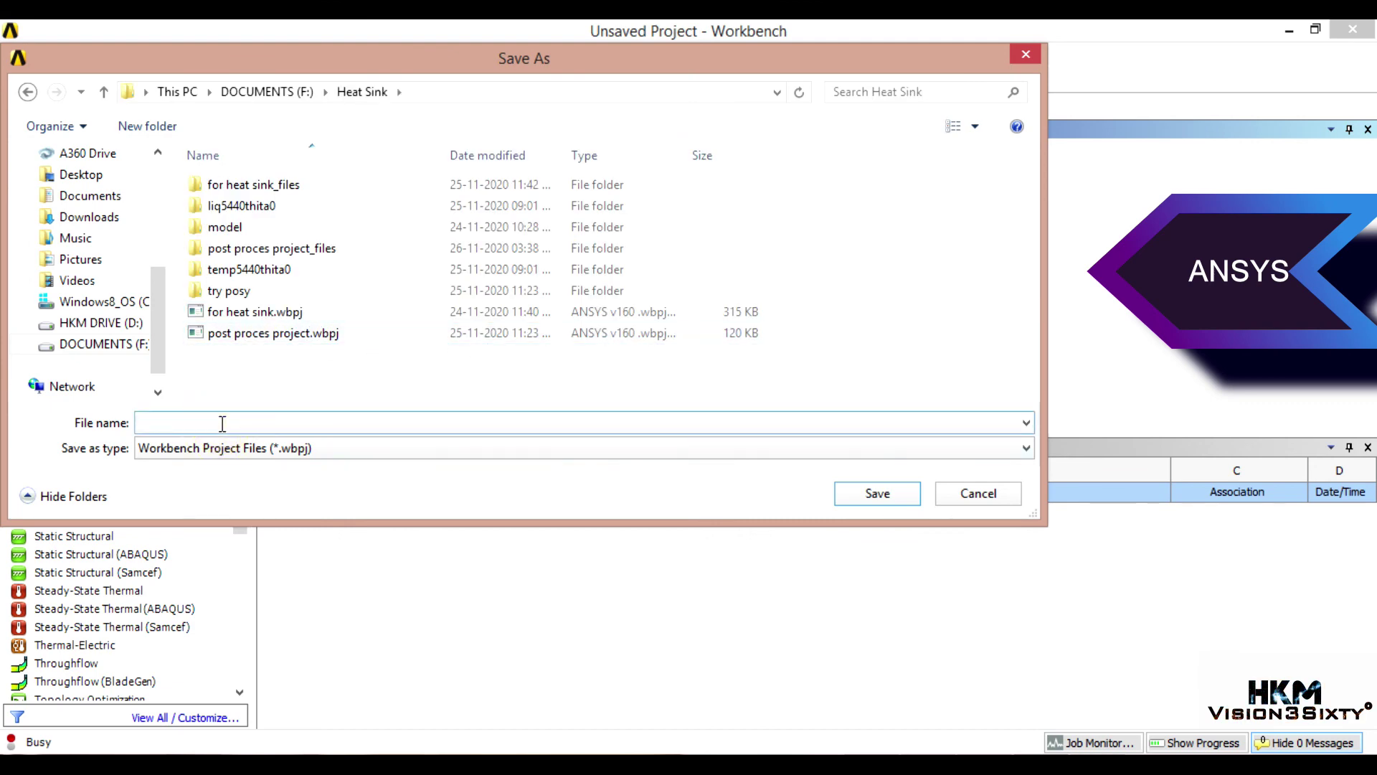
text(pcm model for tutorial)
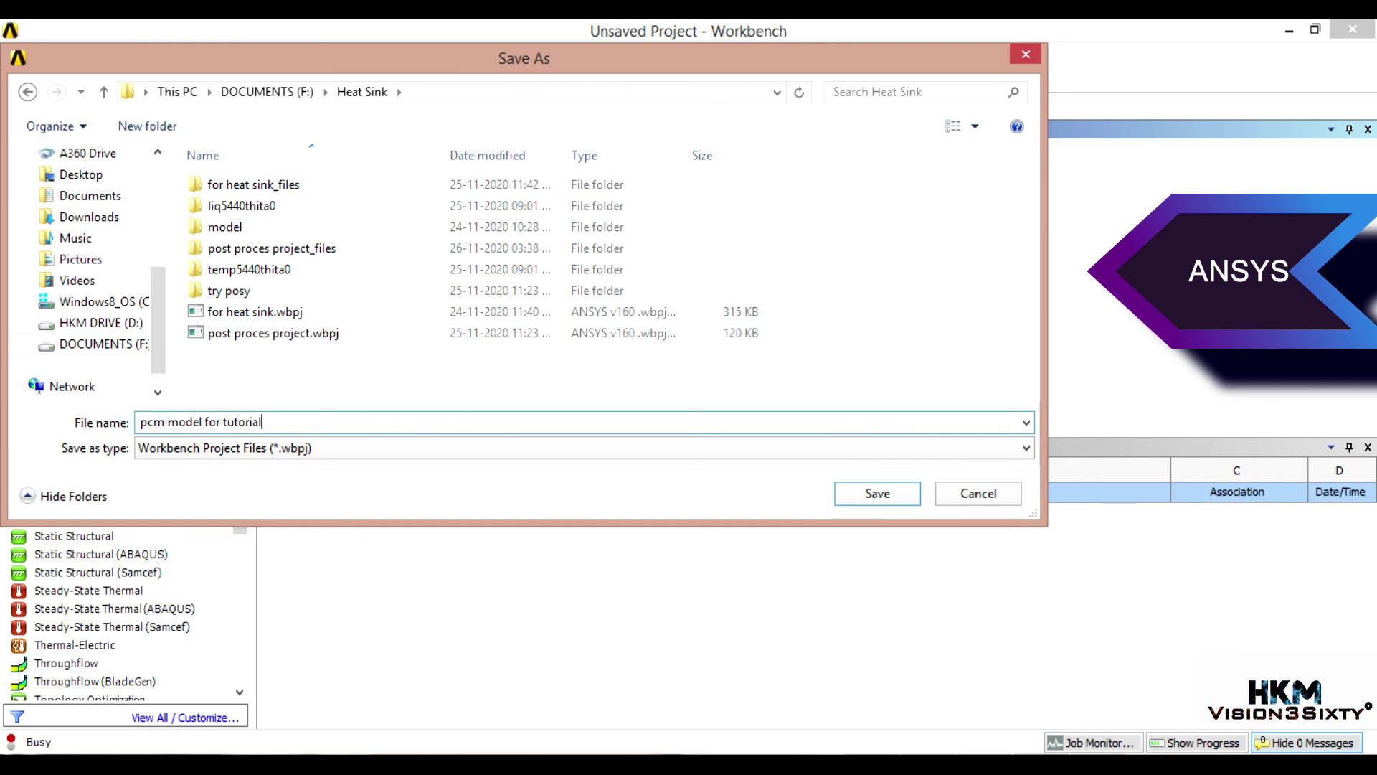
key(Return)
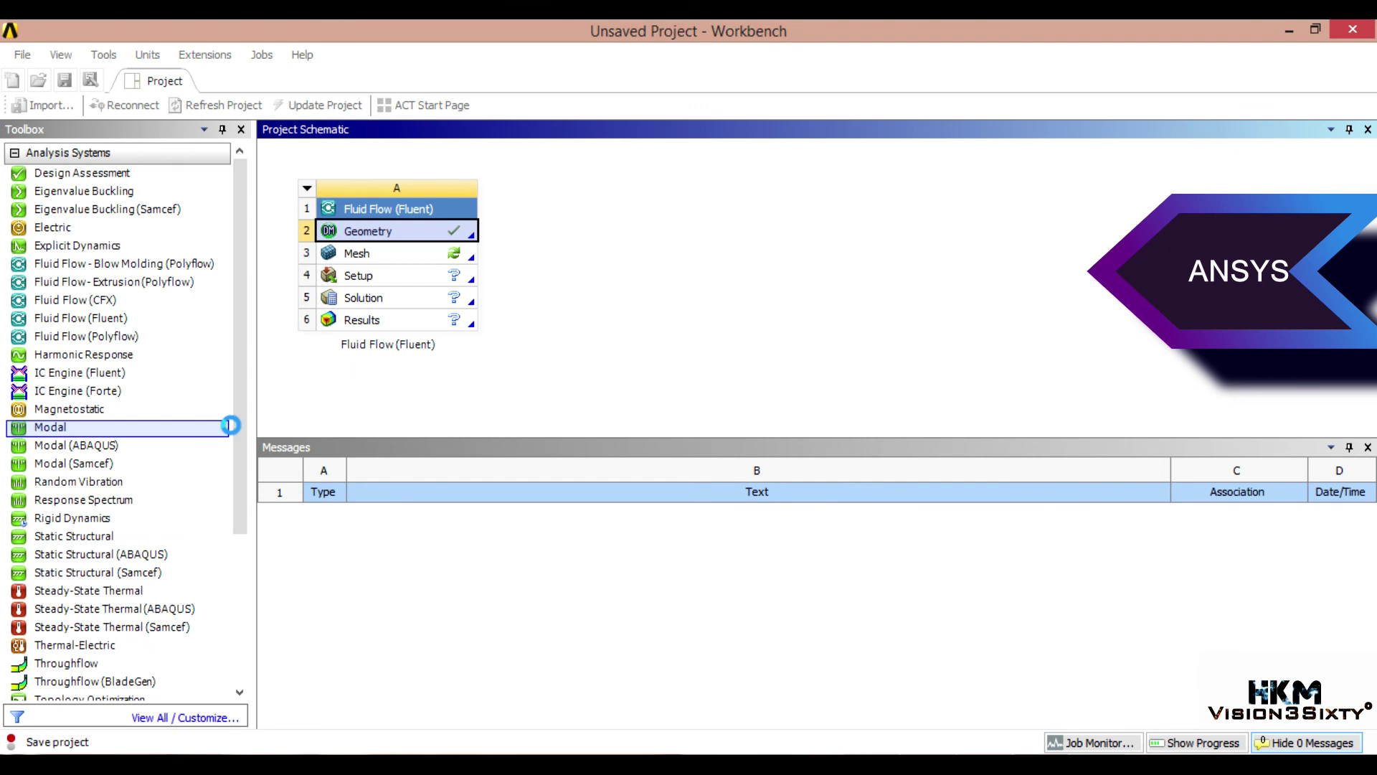